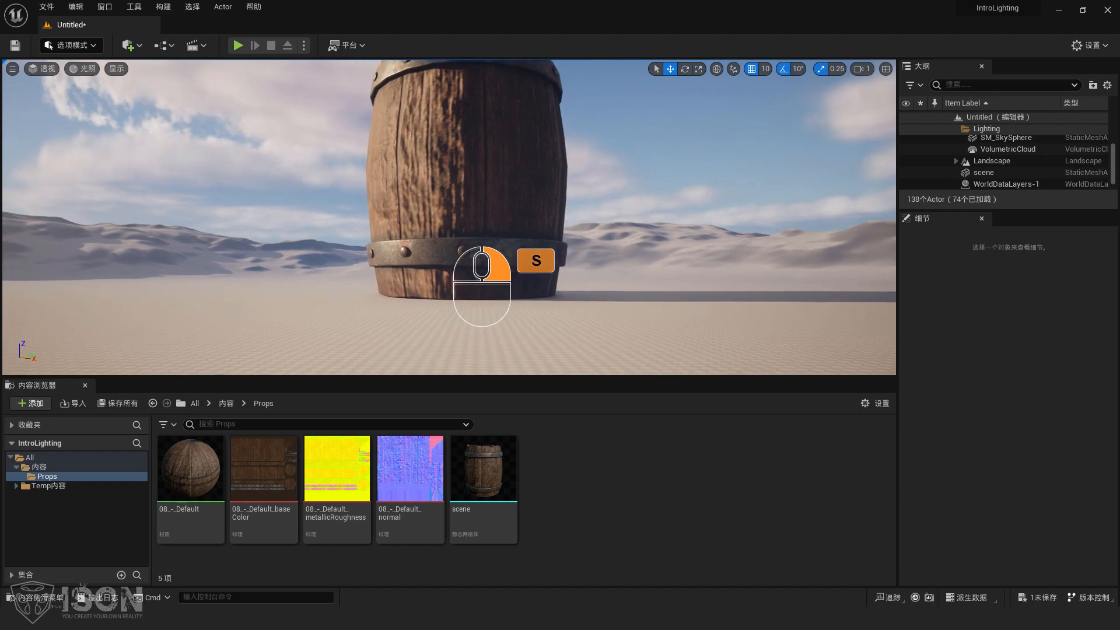
key("a")
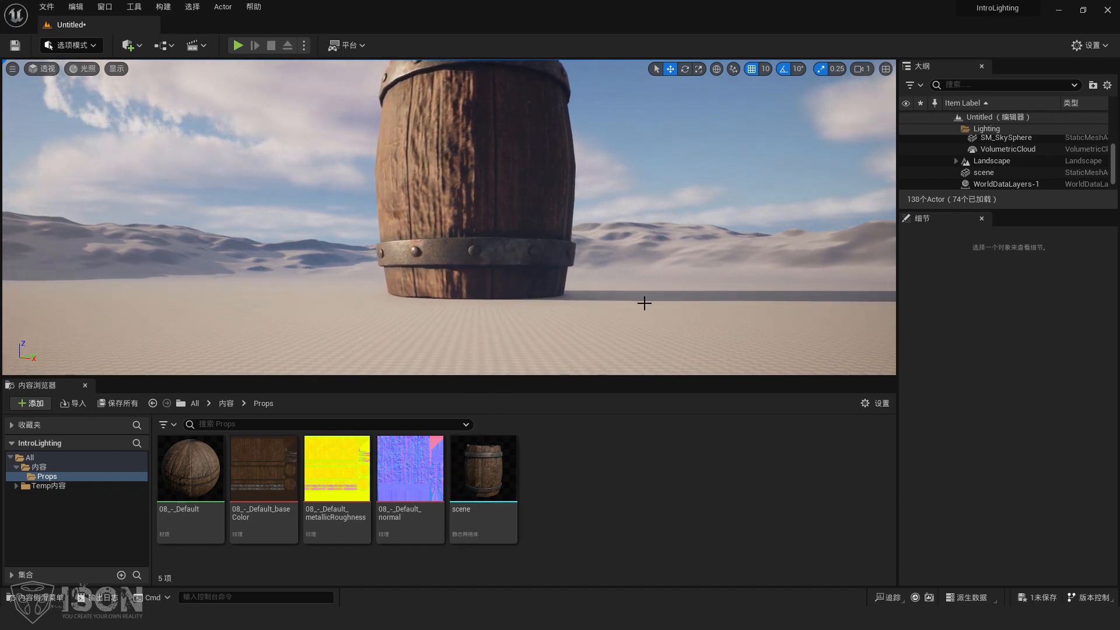
mouse_move(507, 245)
right_mouse_down()
mouse_move(555, 262)
mouse_move(489, 245)
mouse_move(500, 240)
right_mouse_up()
key("a")
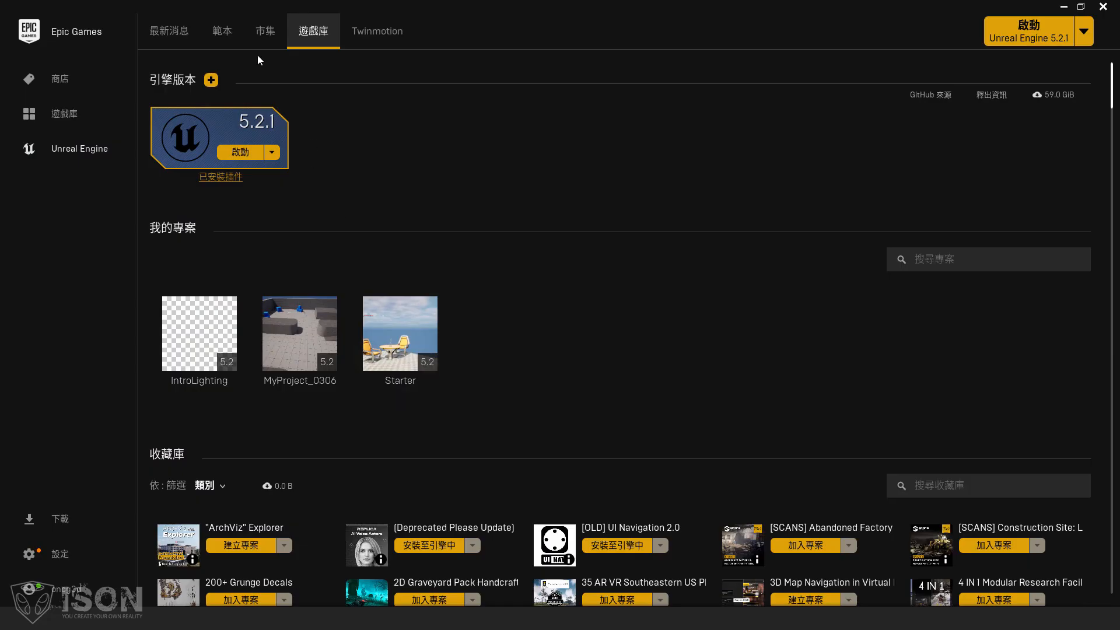
View the Unreal Engine marketplace in the Epic Games Launcher, switch back to Unreal Editor and select the barrel
left_click(265, 32)
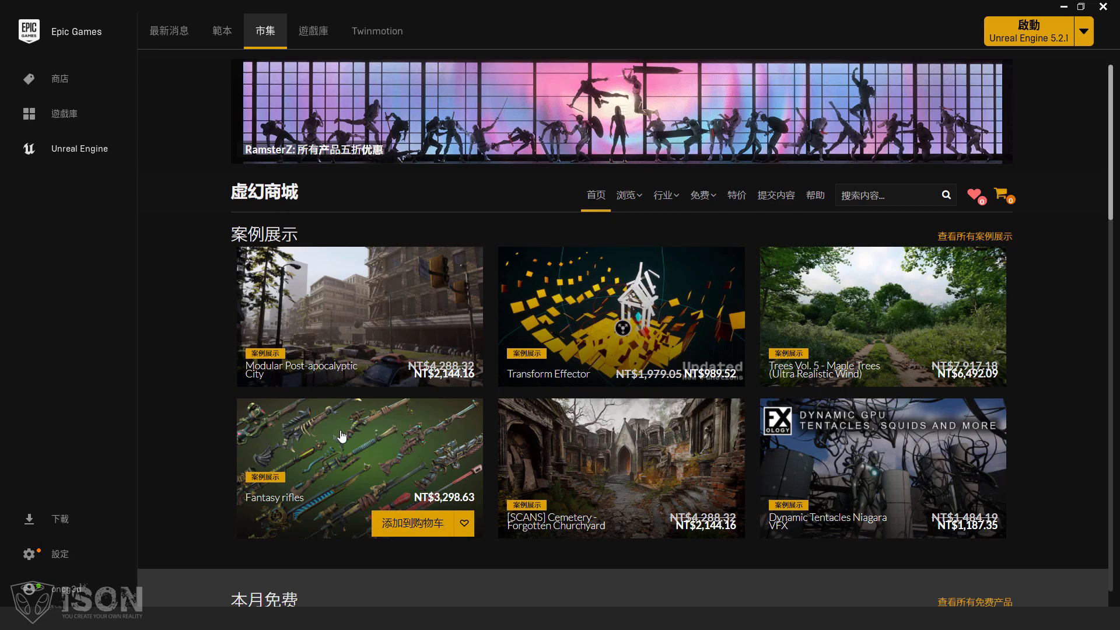
key("alt+Tab")
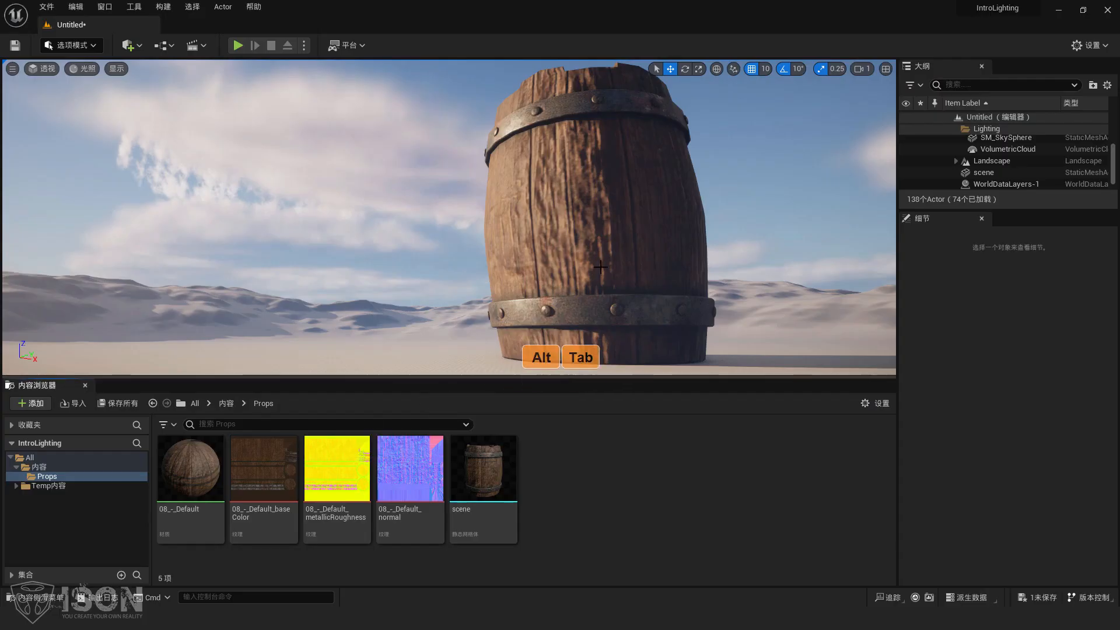
left_click(592, 255)
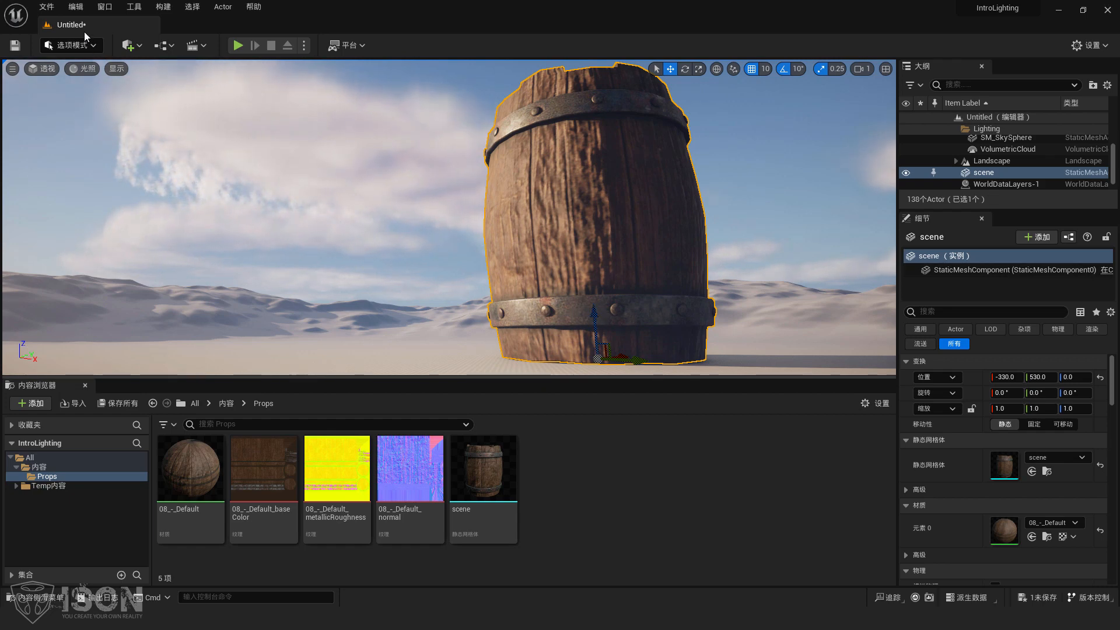
Create a new level from the 空白关卡 template without saving the current level, and make the outliner taller
left_click(46, 8)
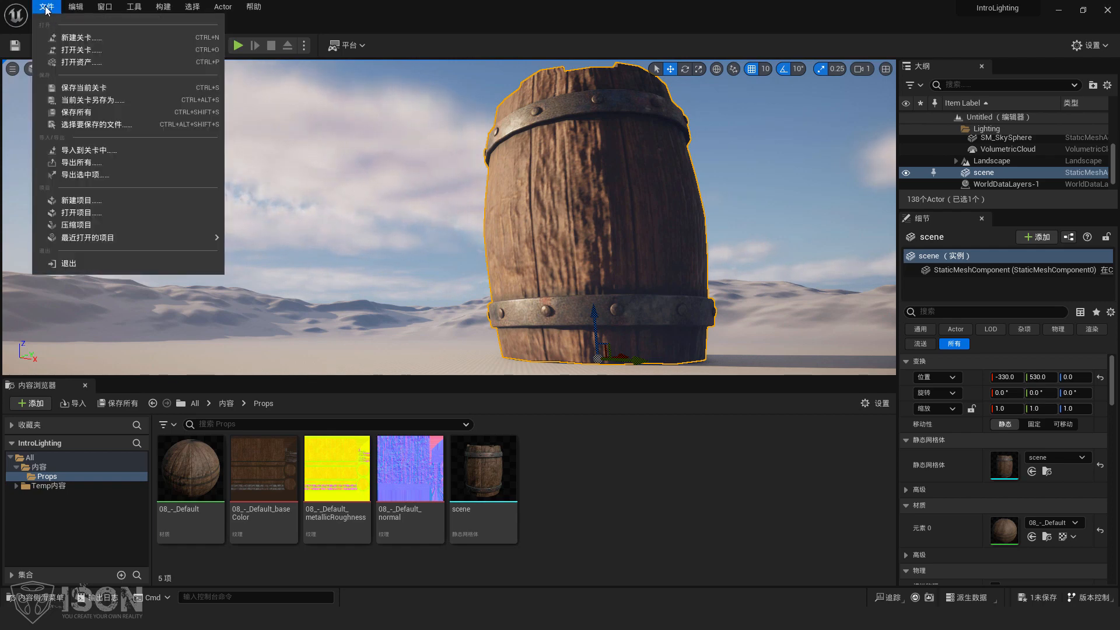
left_click(102, 40)
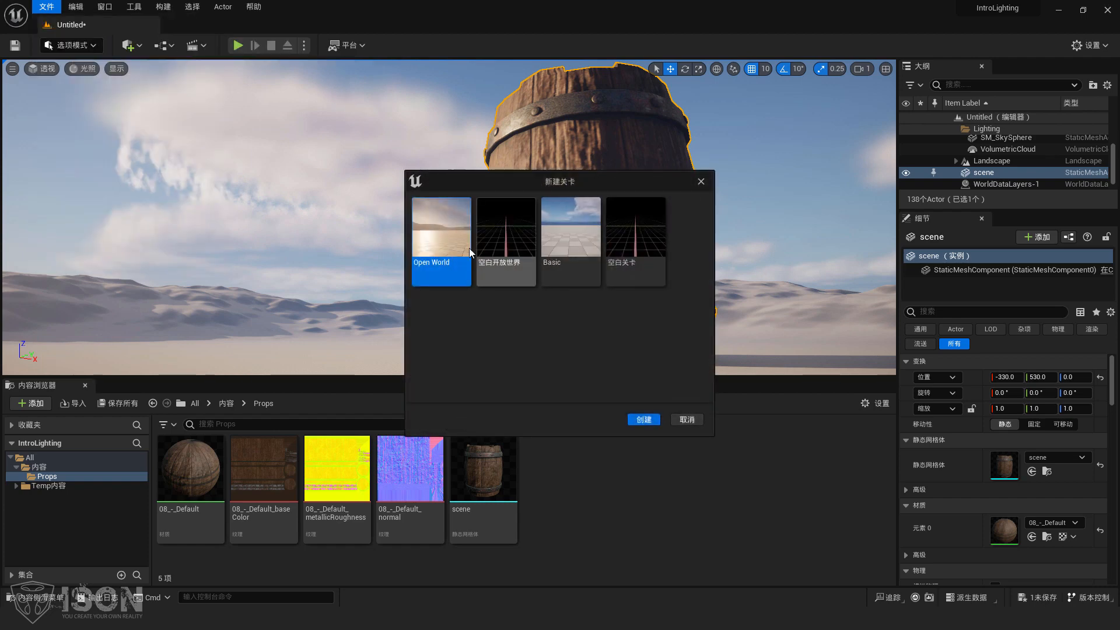
left_click(442, 232)
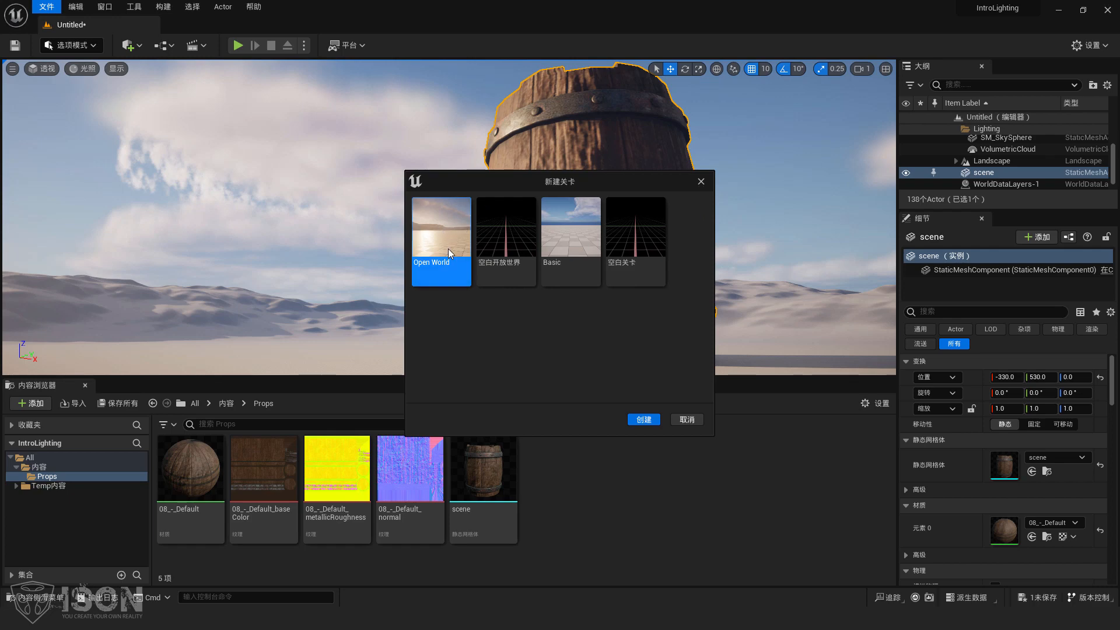
left_click(498, 248)
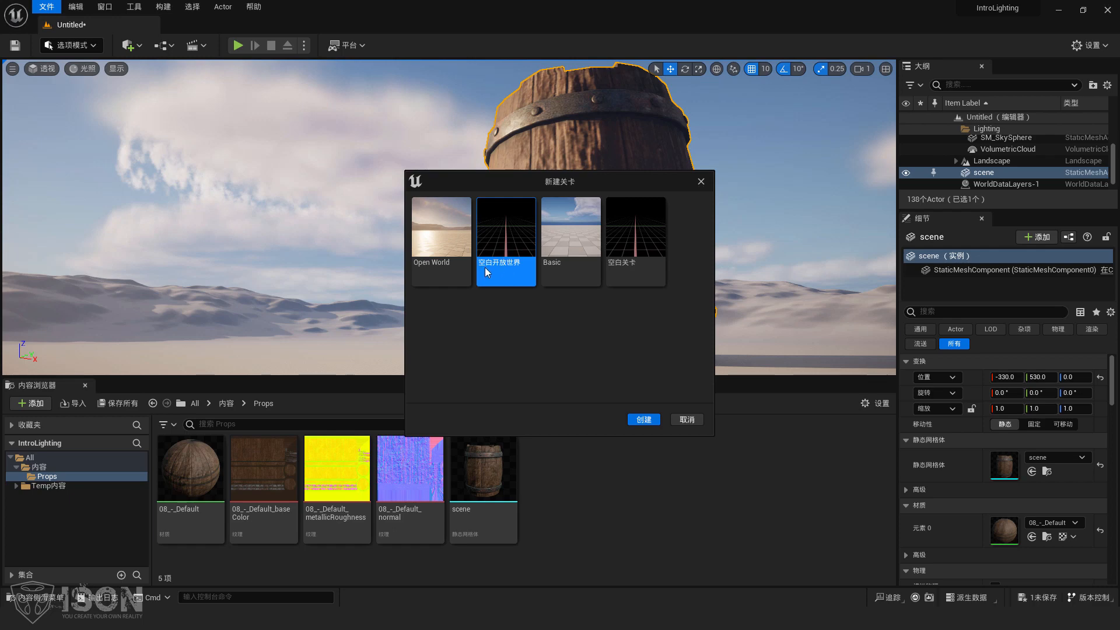
left_click(585, 245)
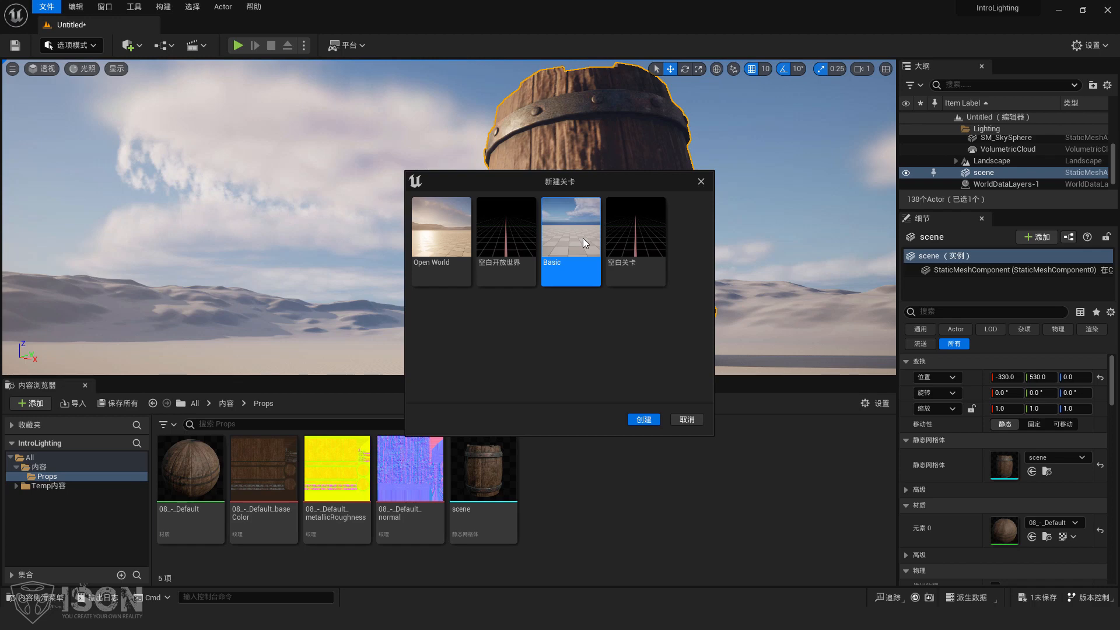
left_click(508, 233)
left_click(637, 241)
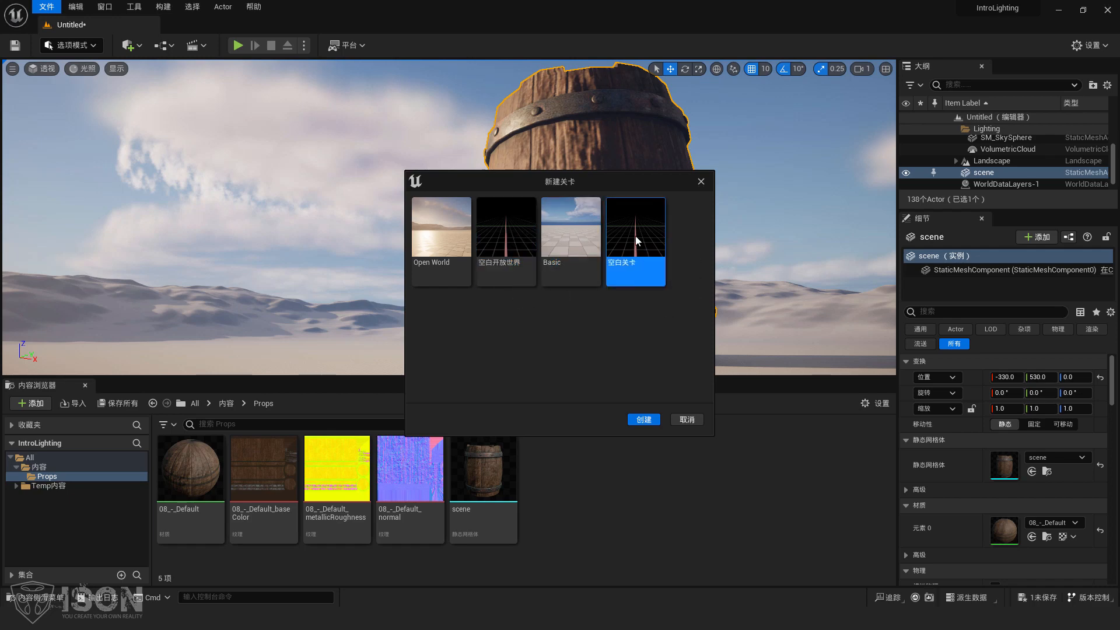
left_click(650, 422)
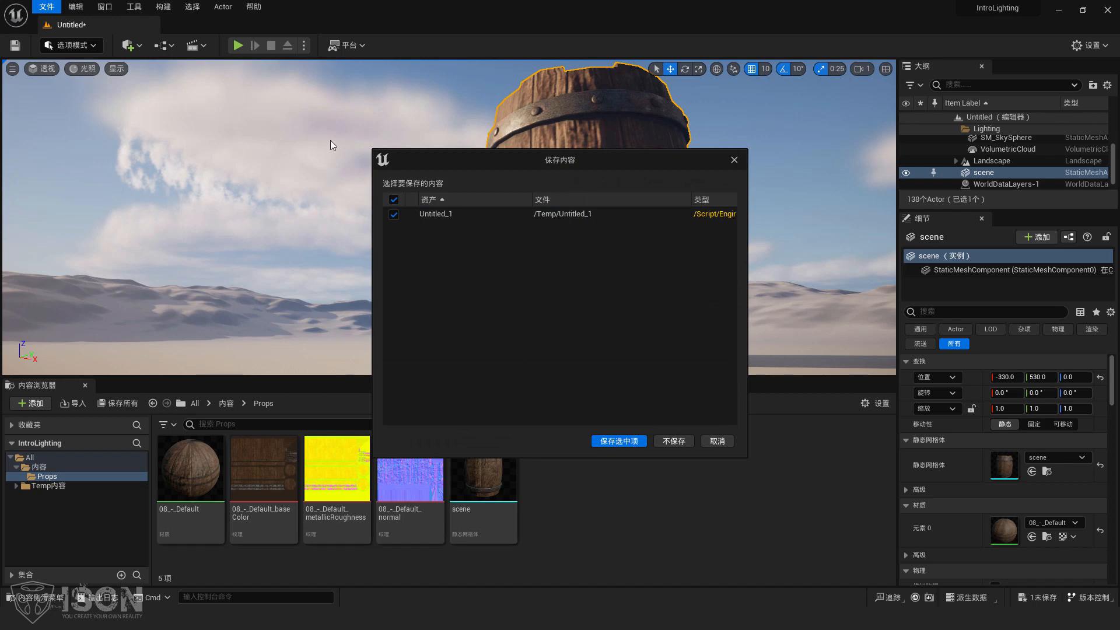
left_click(675, 445)
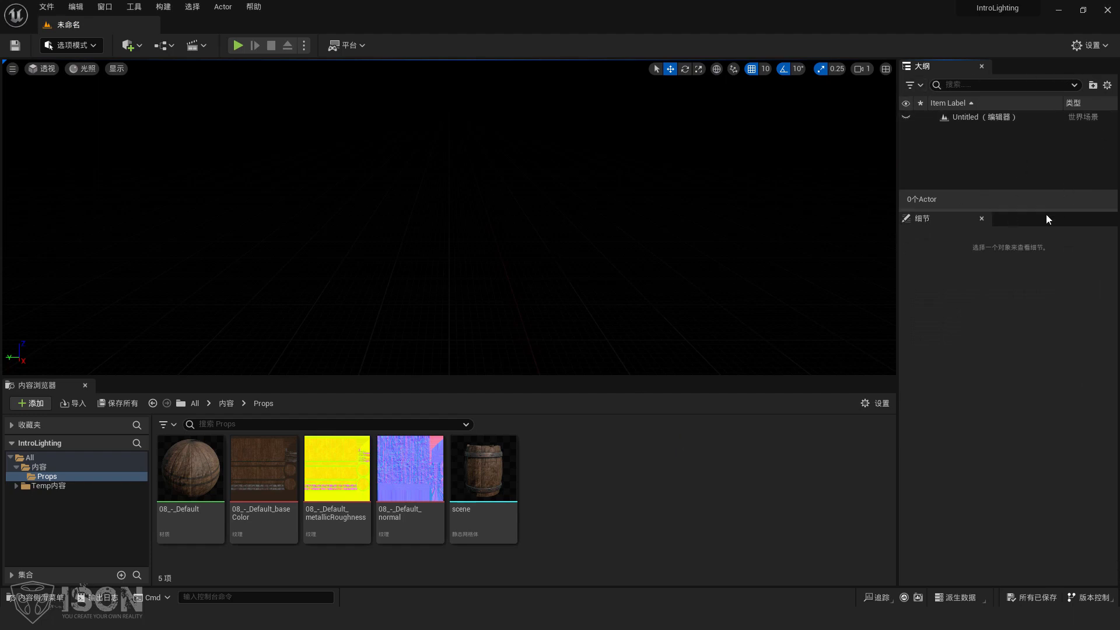
left_click_drag(1039, 213, 1048, 249)
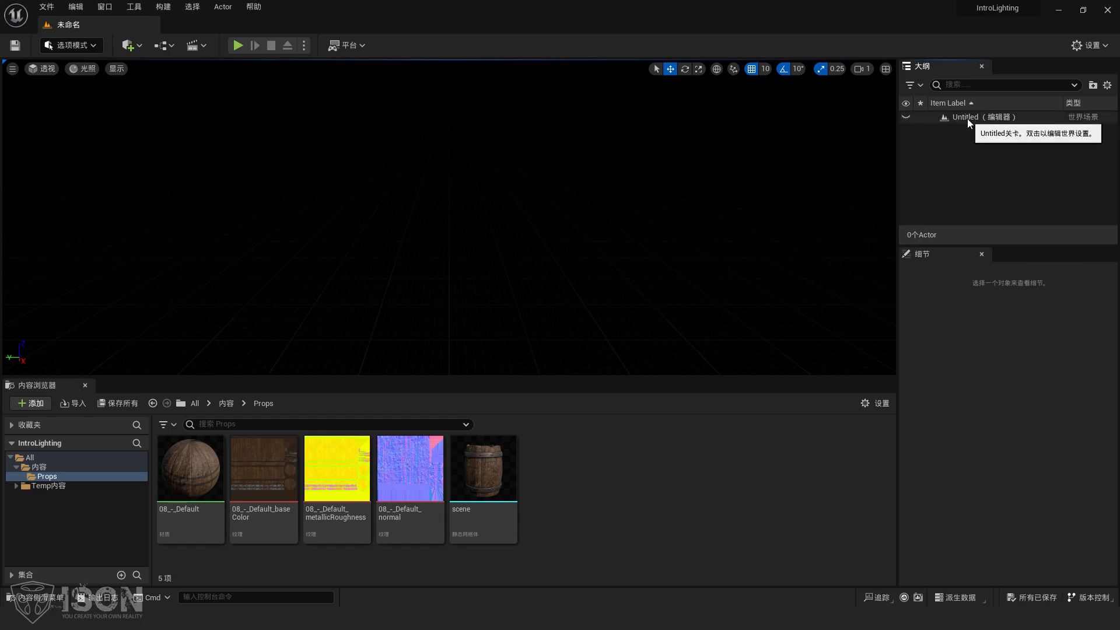
Start saving the empty level and create a folder named Maps inside the 内容 folder
left_click(45, 8)
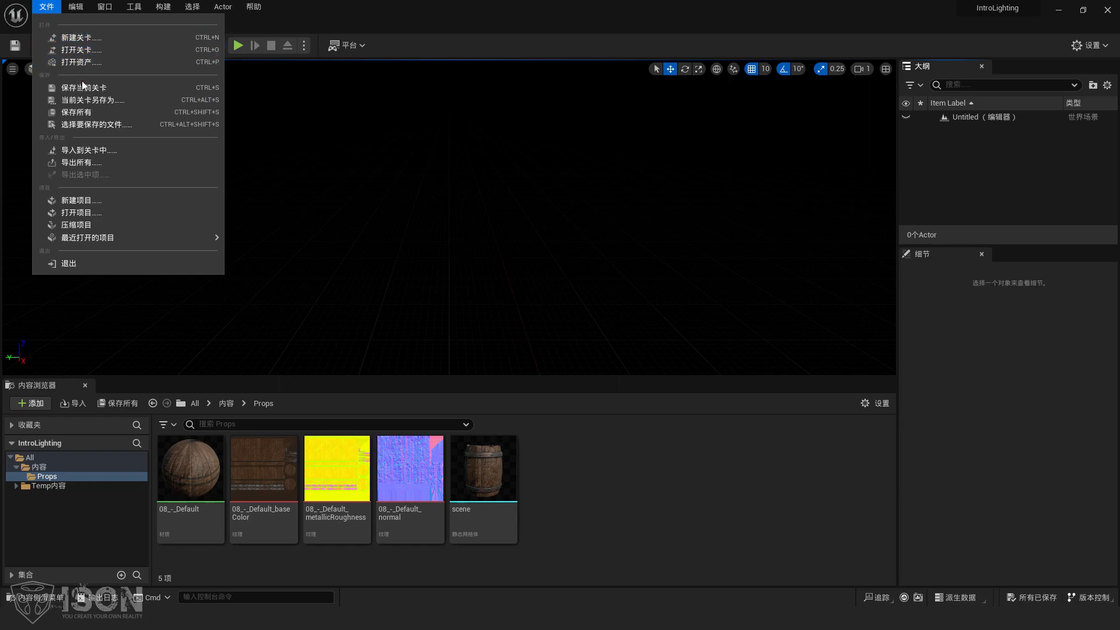
left_click(114, 94)
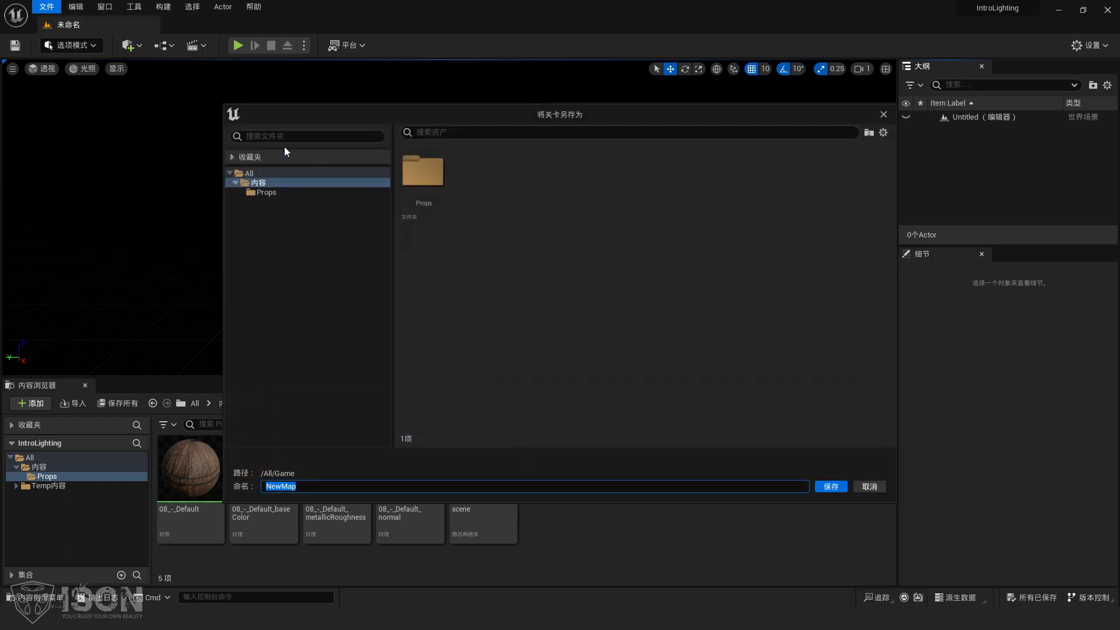
left_click(257, 183)
right_click(509, 198)
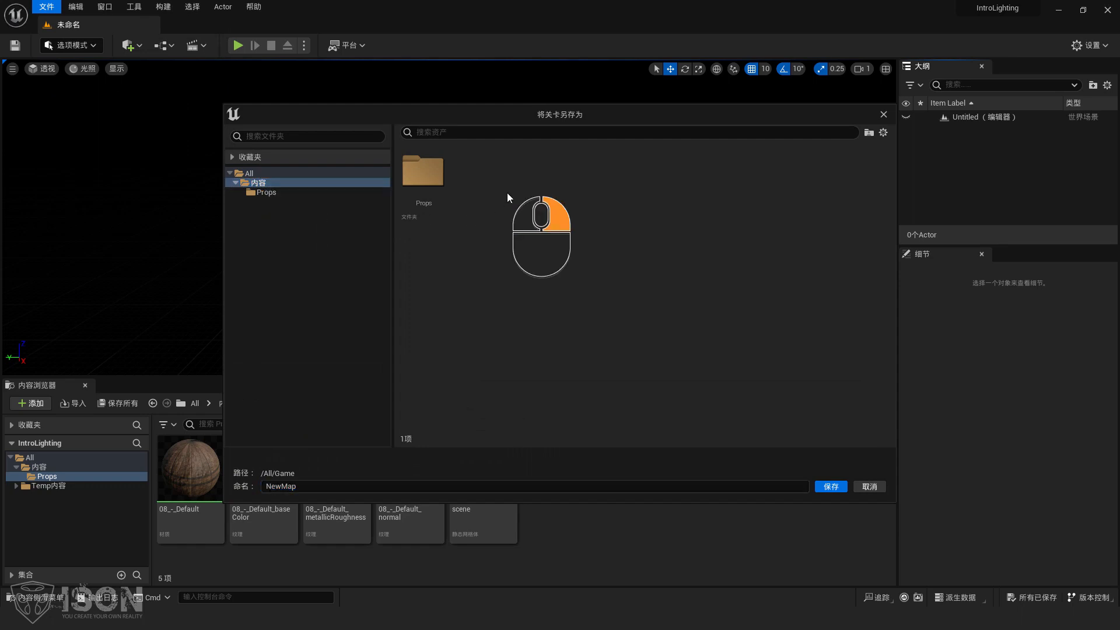
left_click(554, 216)
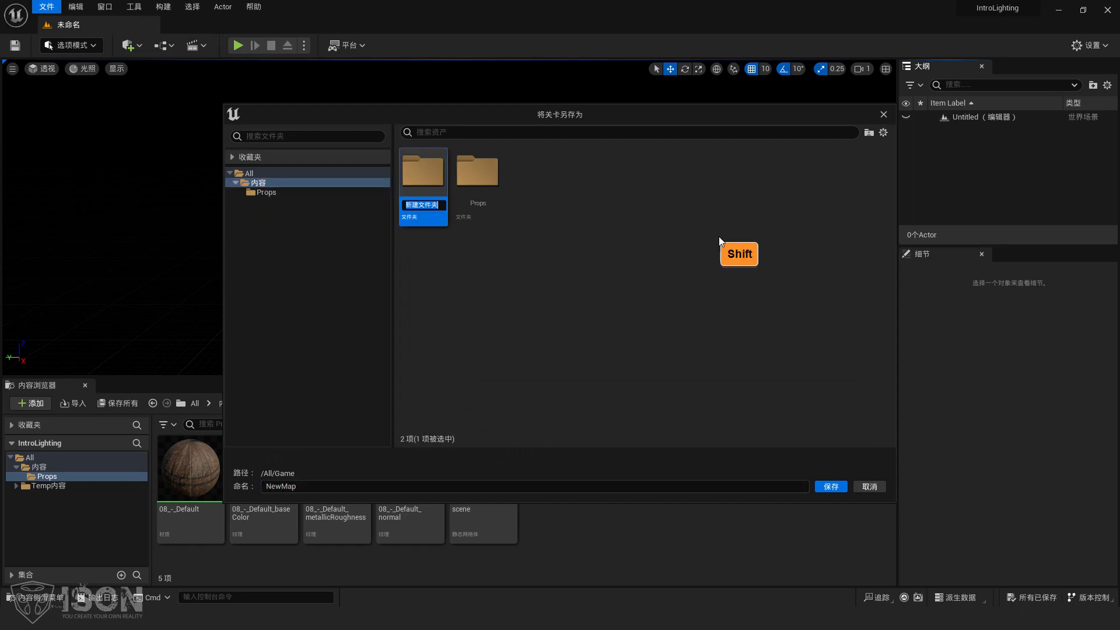
type("Maps")
key("Return")
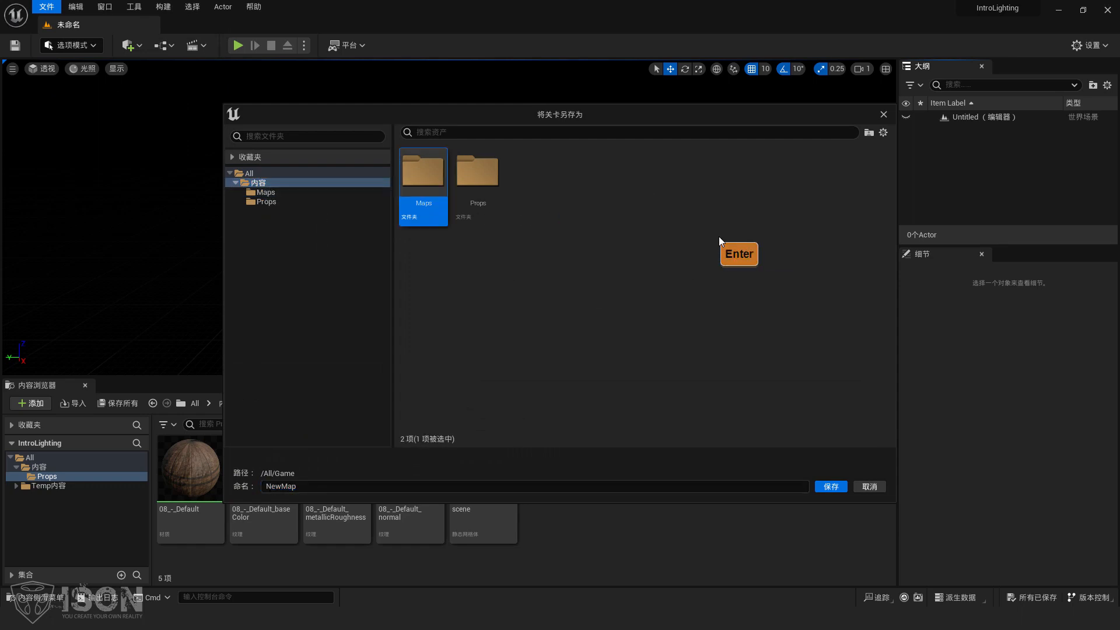
Name the level LightingMap and save it directly in the 内容 folder
left_click(295, 487)
left_click(295, 487)
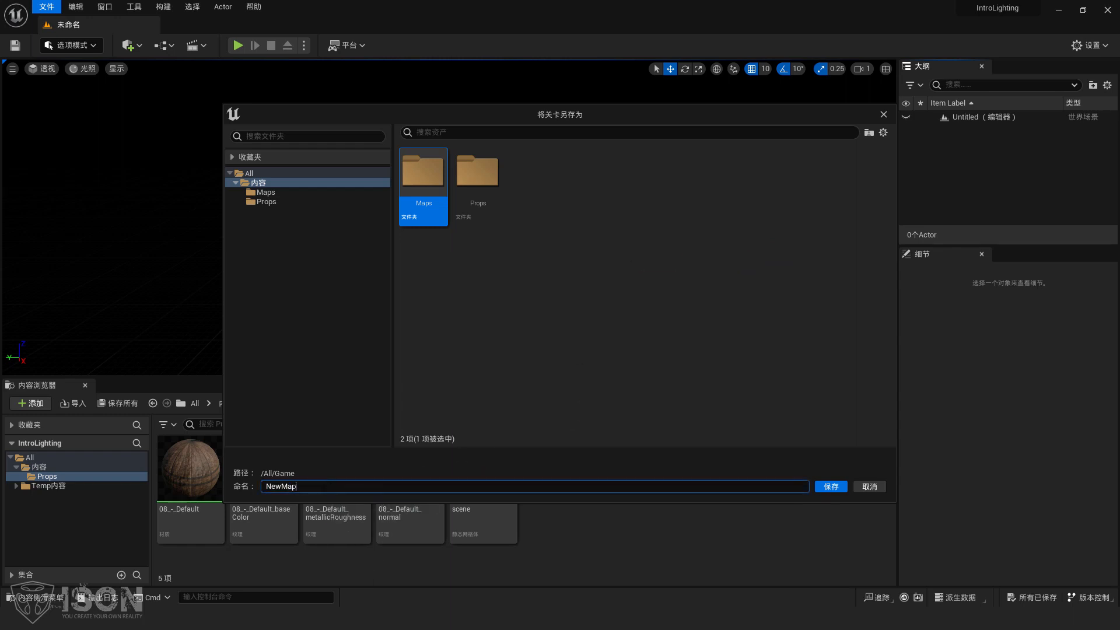
left_click_drag(282, 487, 217, 486)
type("Li")
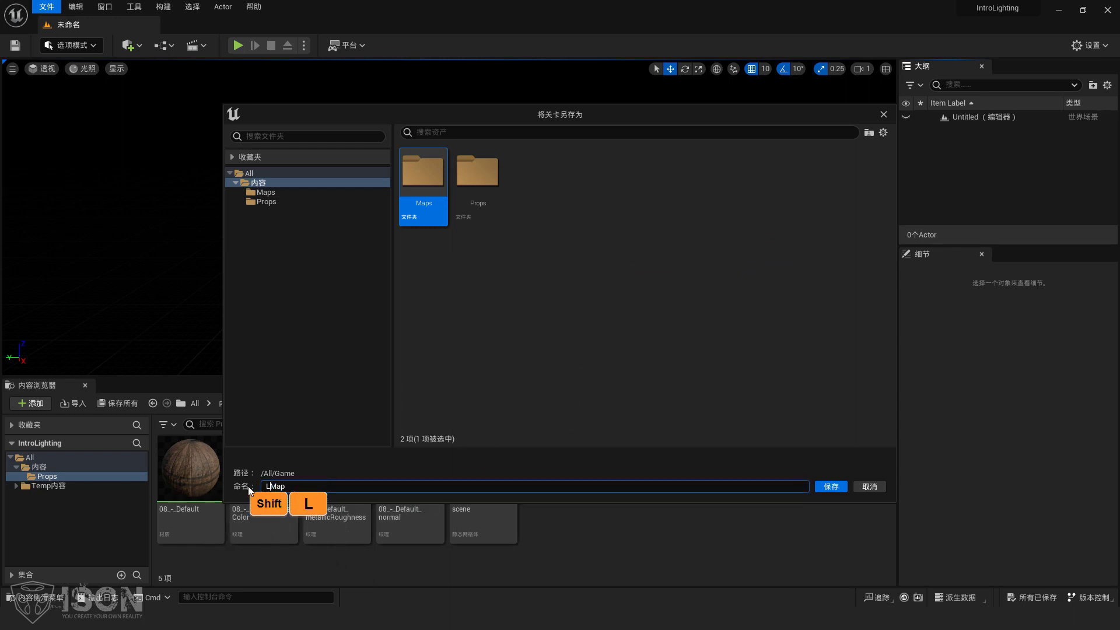
type("ghting")
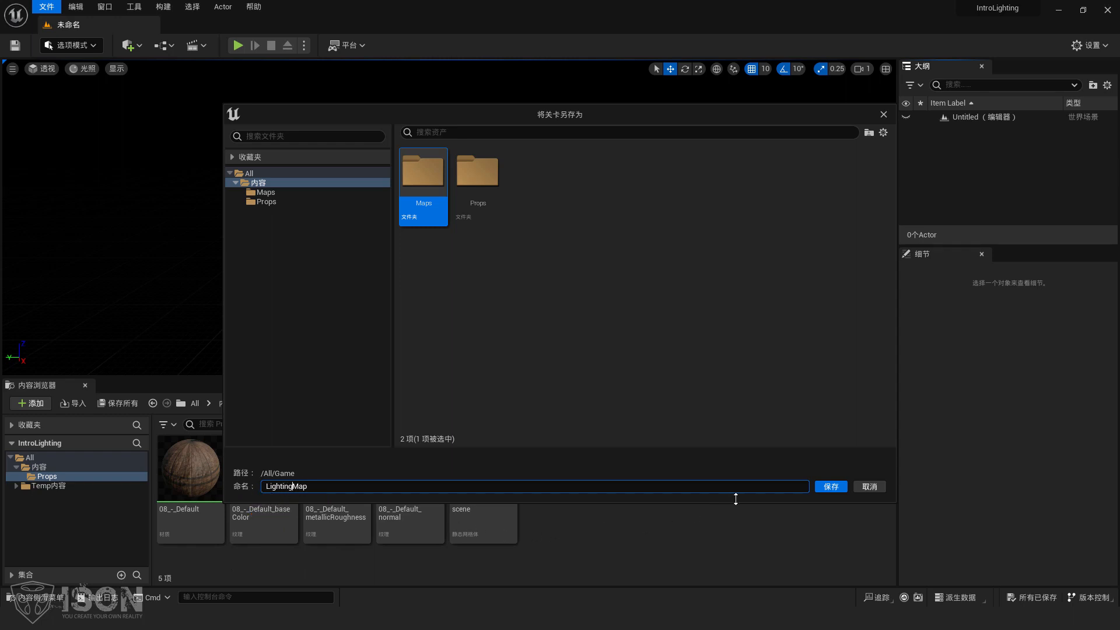
left_click(819, 490)
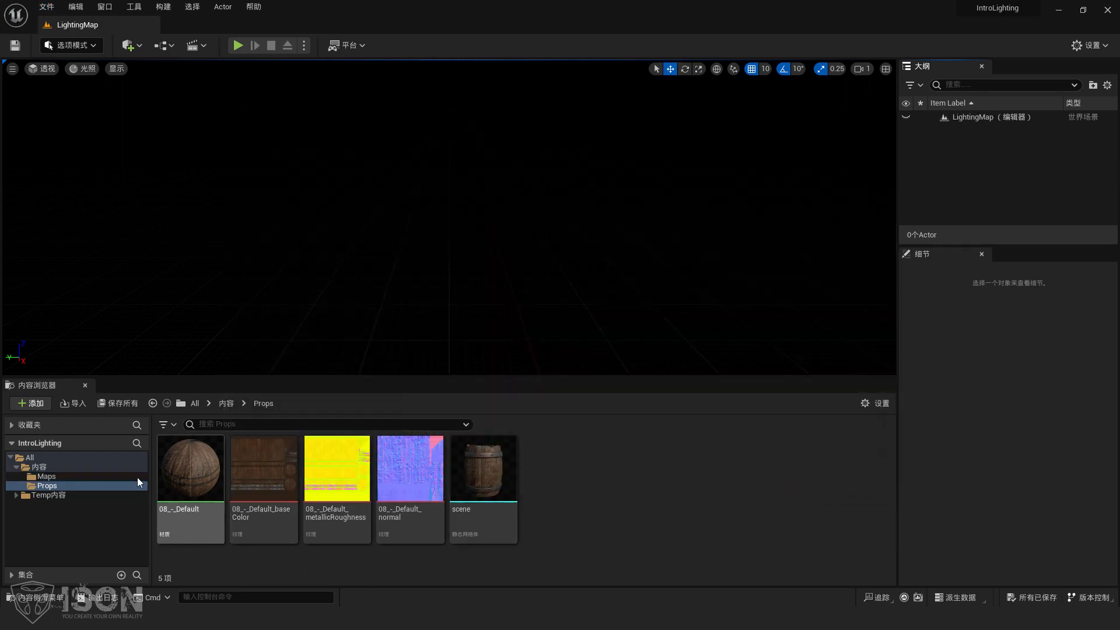
Place the barrel mesh named scene from the Props folder in the level at about 370, -40, 70 and deselect it
left_click(53, 478)
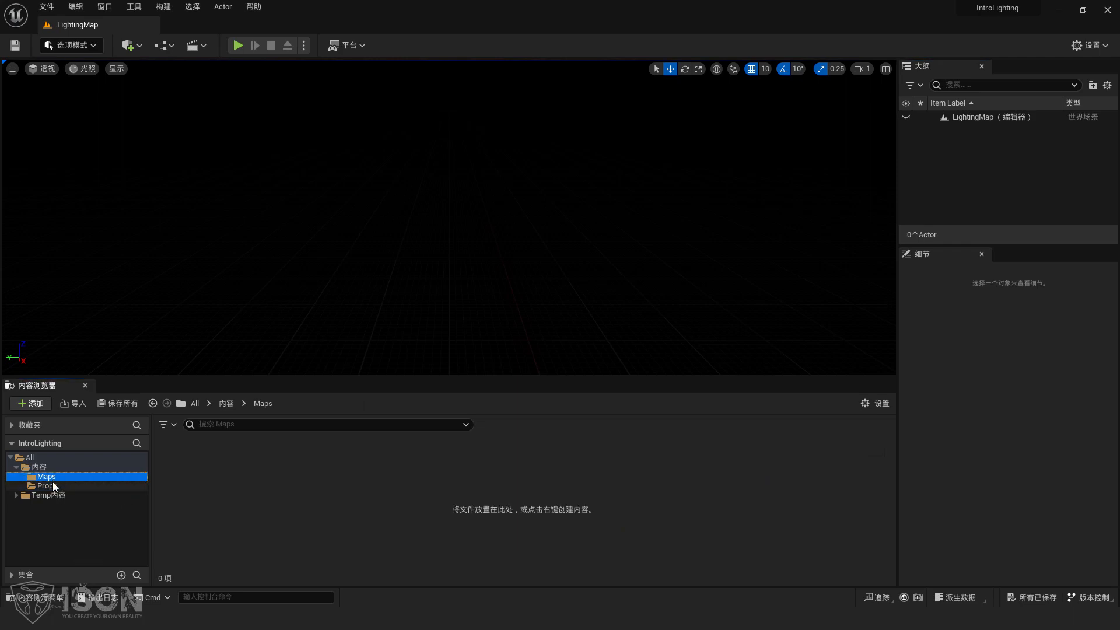
left_click(627, 549)
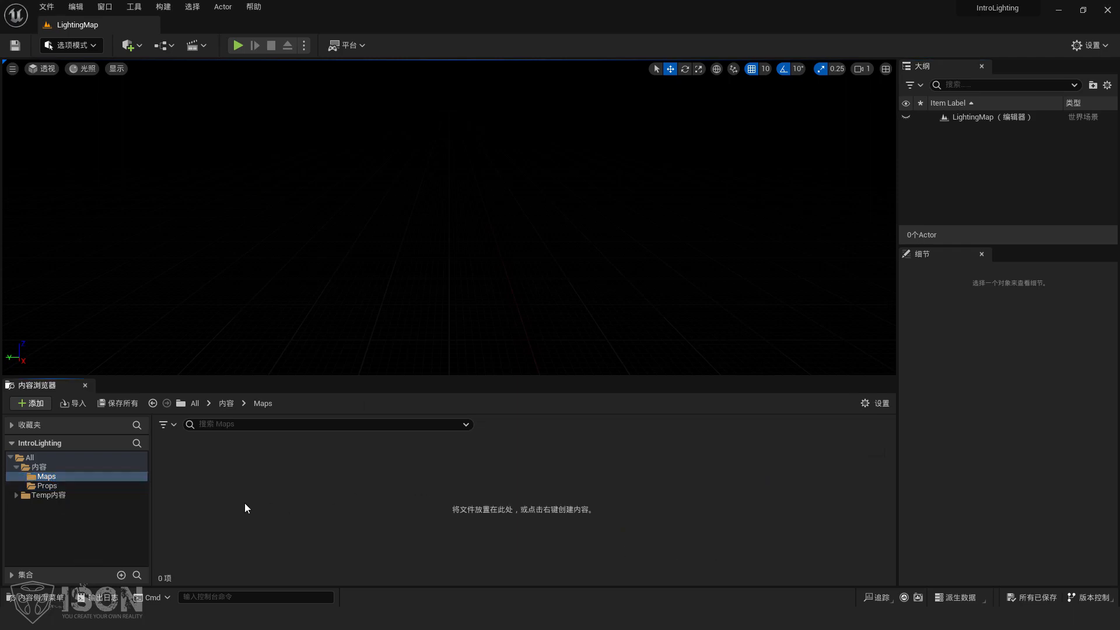
left_click(47, 486)
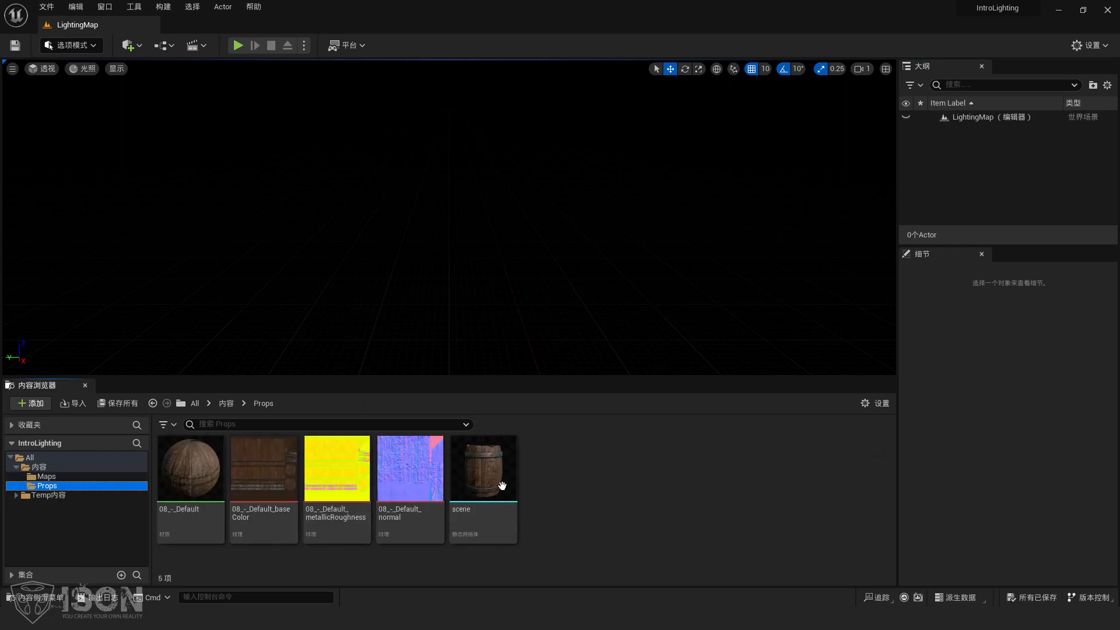
left_click_drag(502, 486, 465, 235)
key("f")
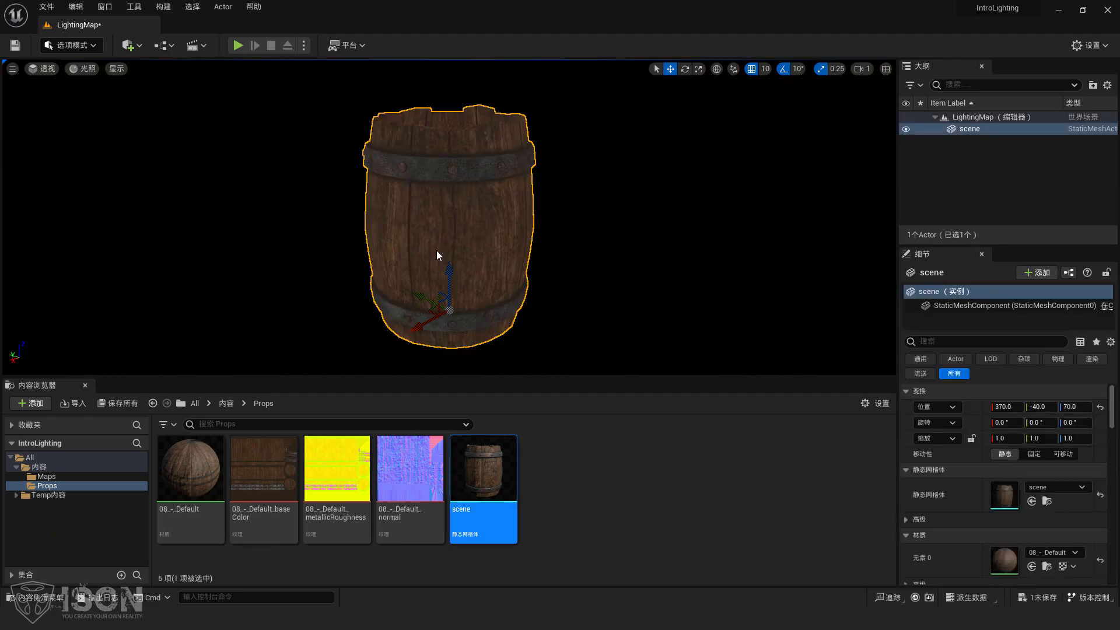
left_click(594, 187)
Create another empty level from the 空白关卡 template
left_click(47, 476)
left_click(47, 7)
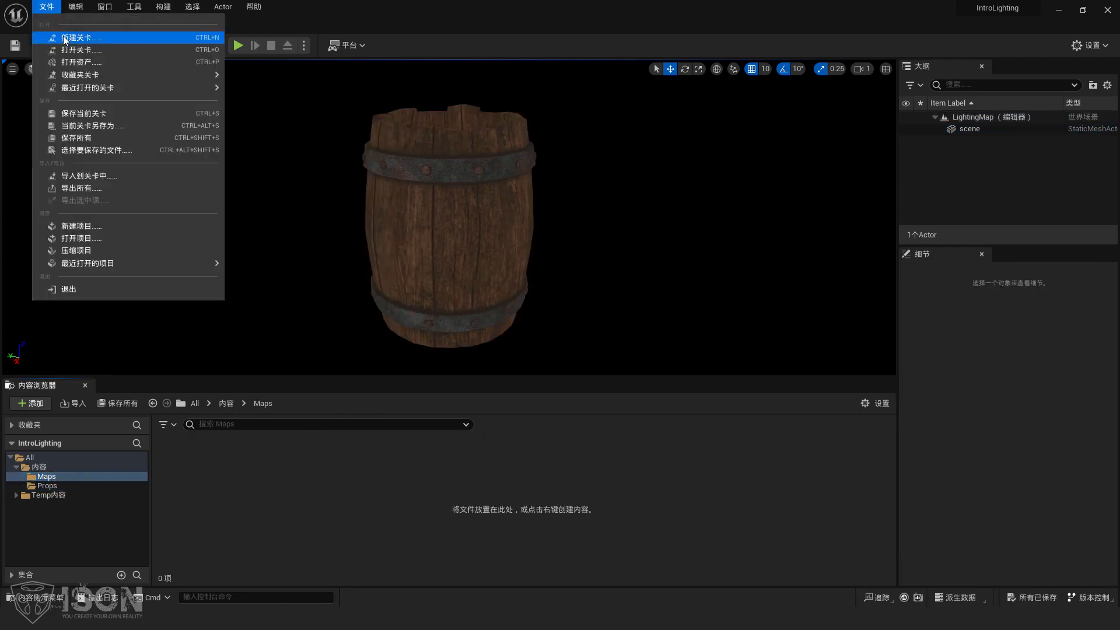
left_click(64, 39)
left_click(636, 248)
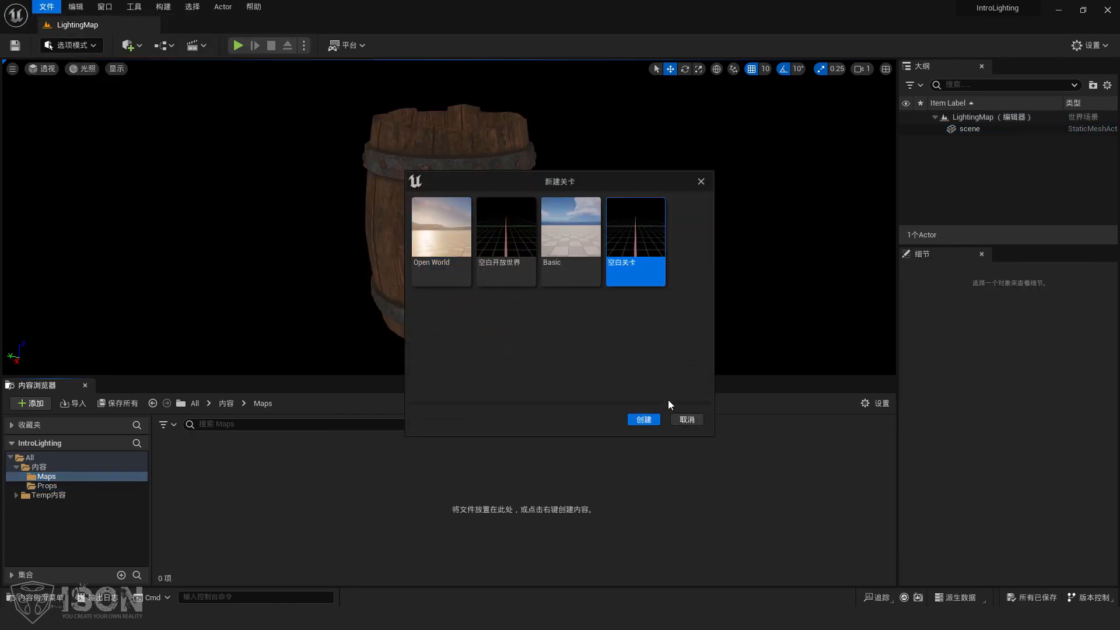
left_click(643, 420)
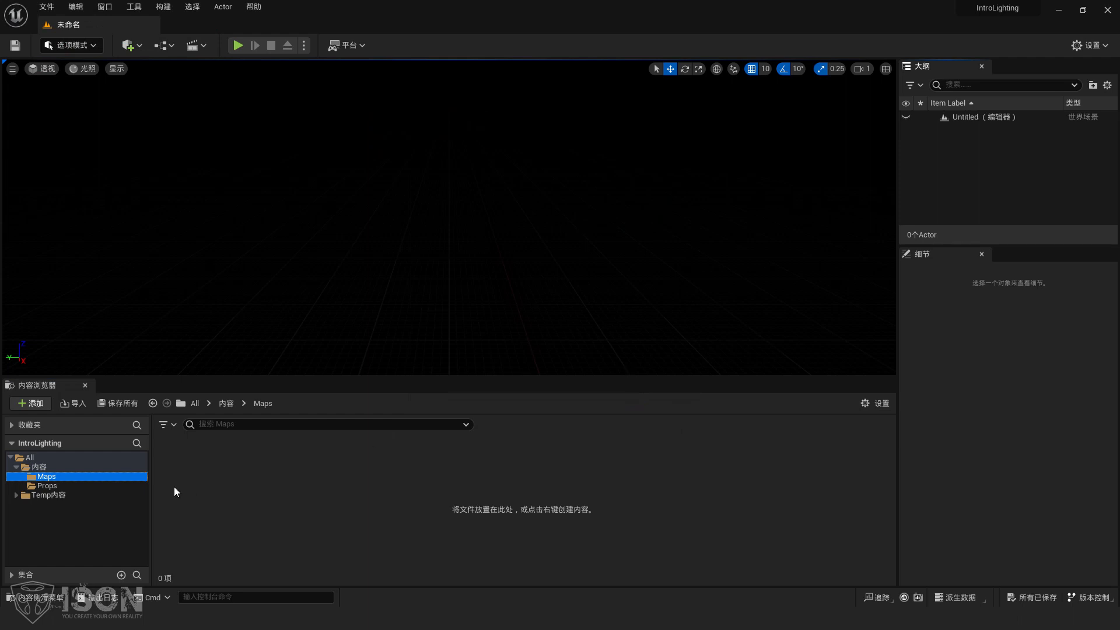
Move the LightingMap level from the 内容 folder into the Maps folder and open it from there
left_click(47, 485)
left_click(46, 476)
left_click(39, 467)
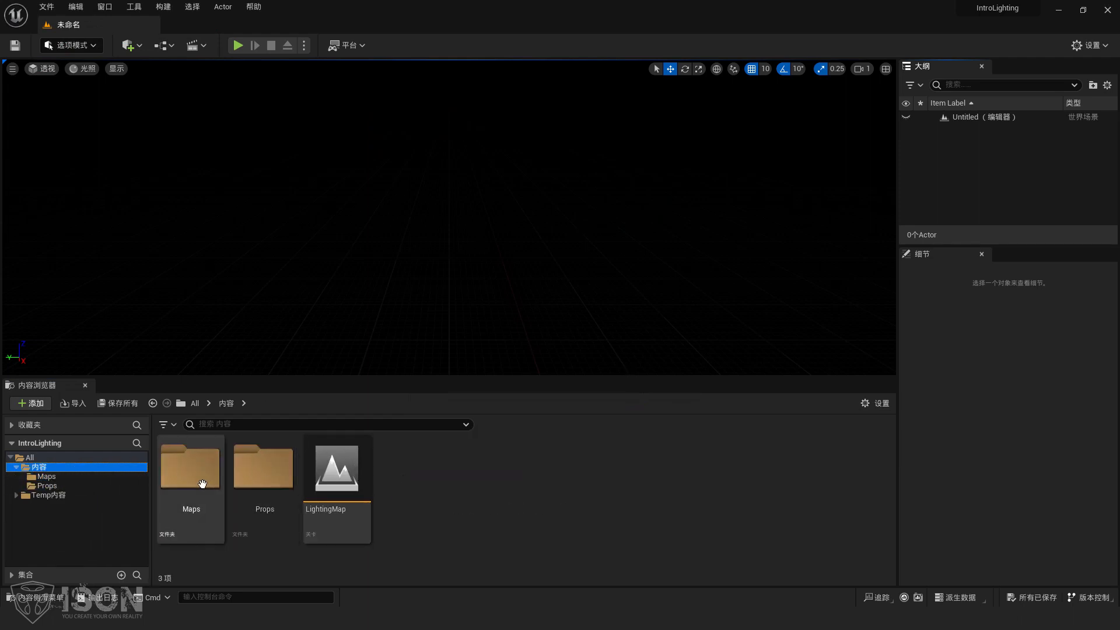
left_click(337, 485)
left_click_drag(324, 486, 204, 471)
left_click(232, 495)
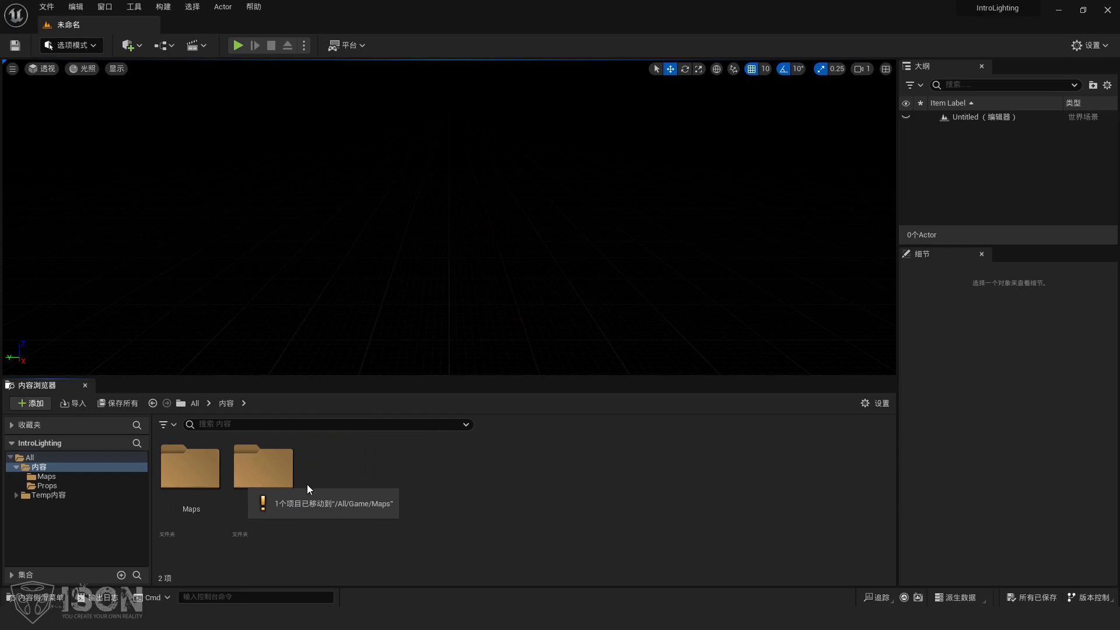
double_click(201, 472)
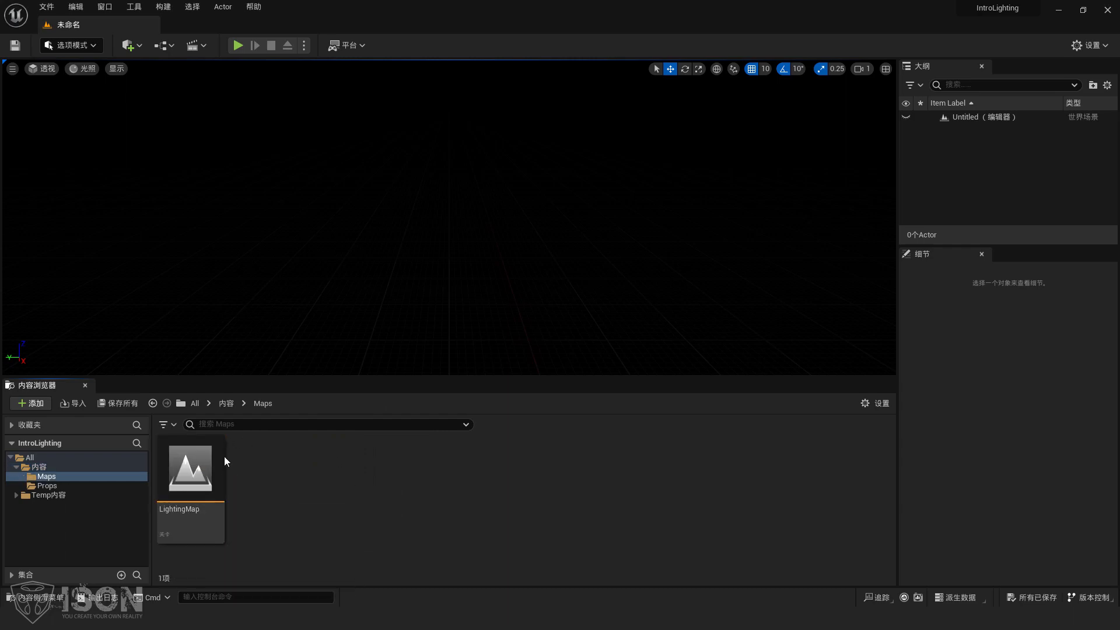
double_click(190, 469)
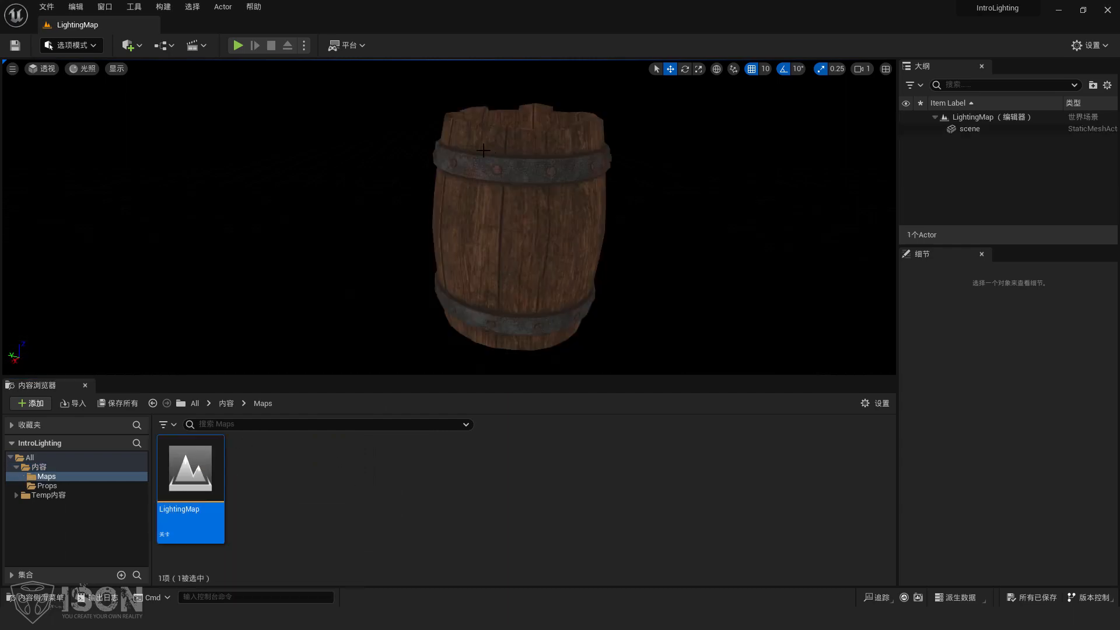
Preview the barrel in the 无光照 view mode and return the viewport to 光照
left_click(86, 68)
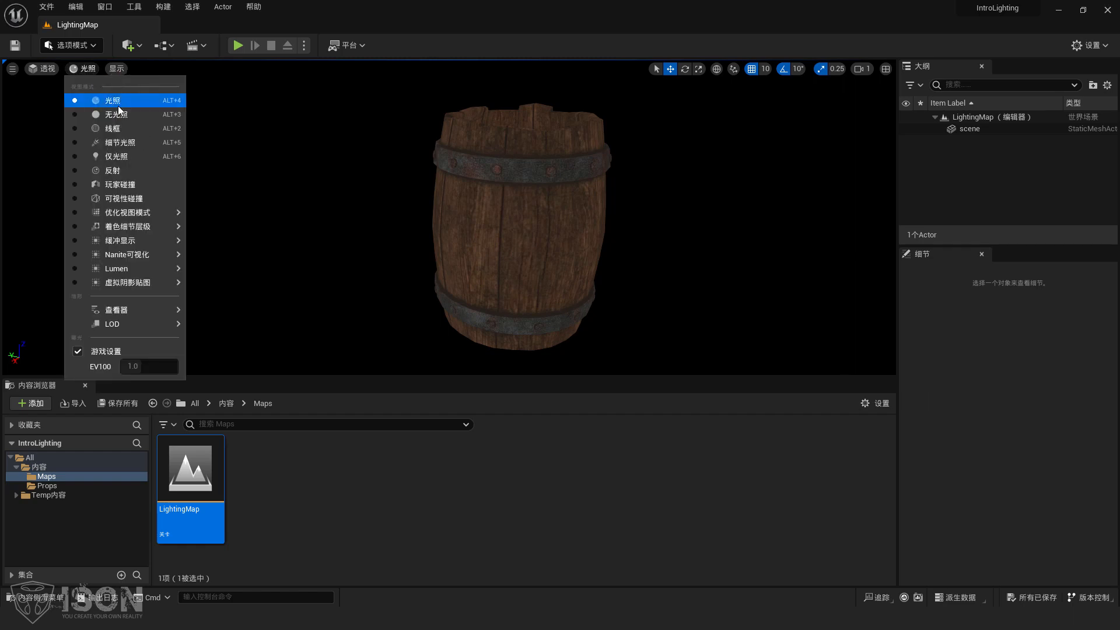
left_click(130, 114)
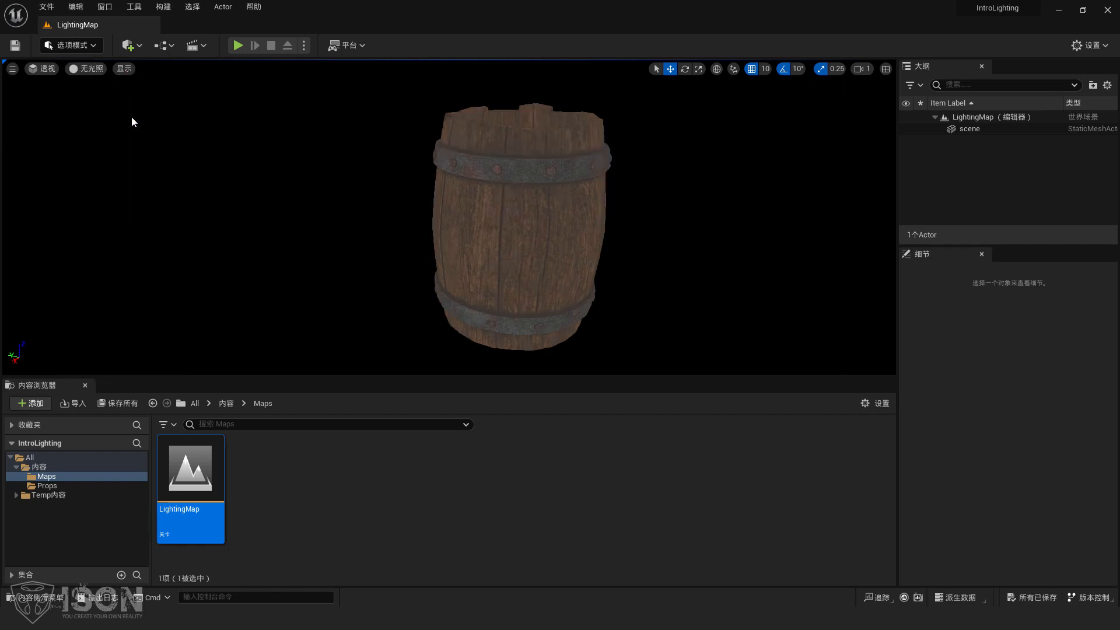
left_click(91, 71)
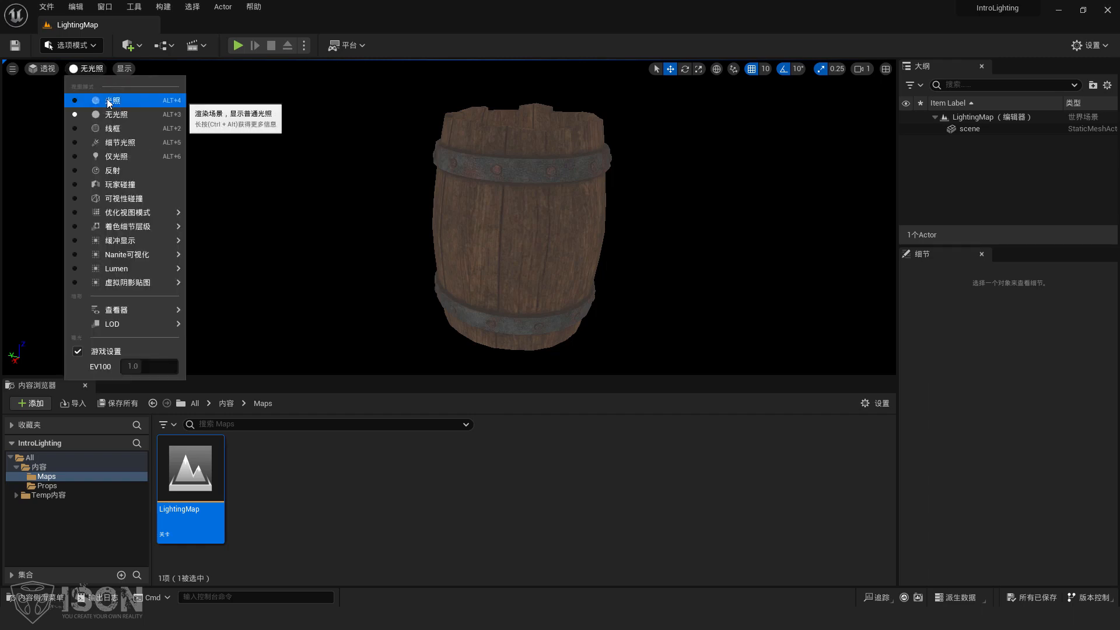
left_click(107, 98)
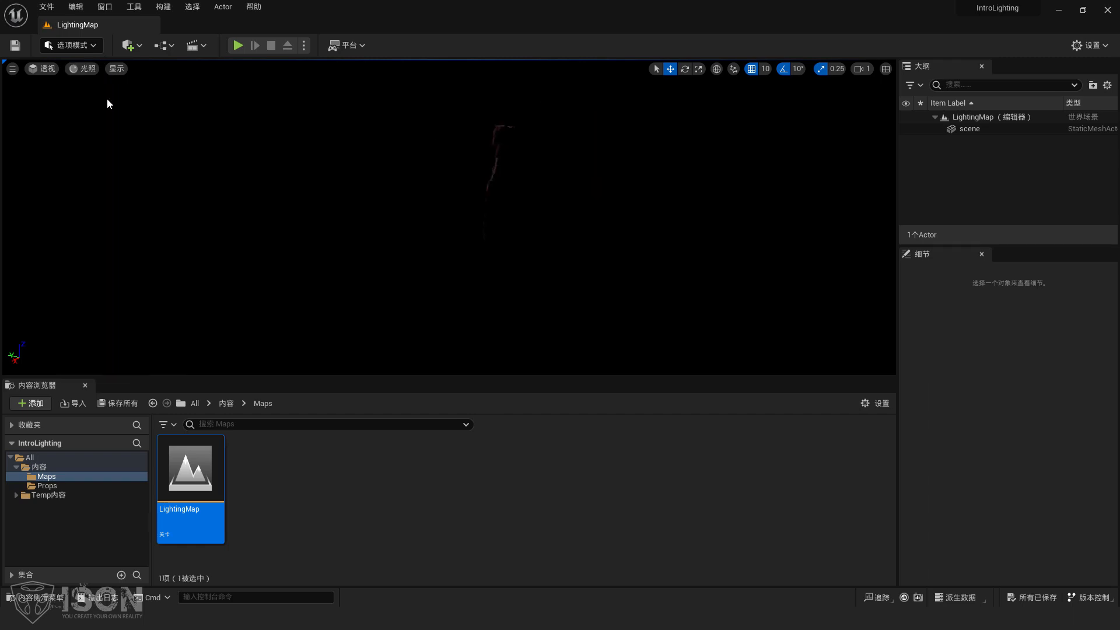
Check the scene mesh by selecting it in both 光照 and 无光照 view modes, ending deselected in 光照
left_click(969, 129)
left_click(659, 198)
left_click(86, 72)
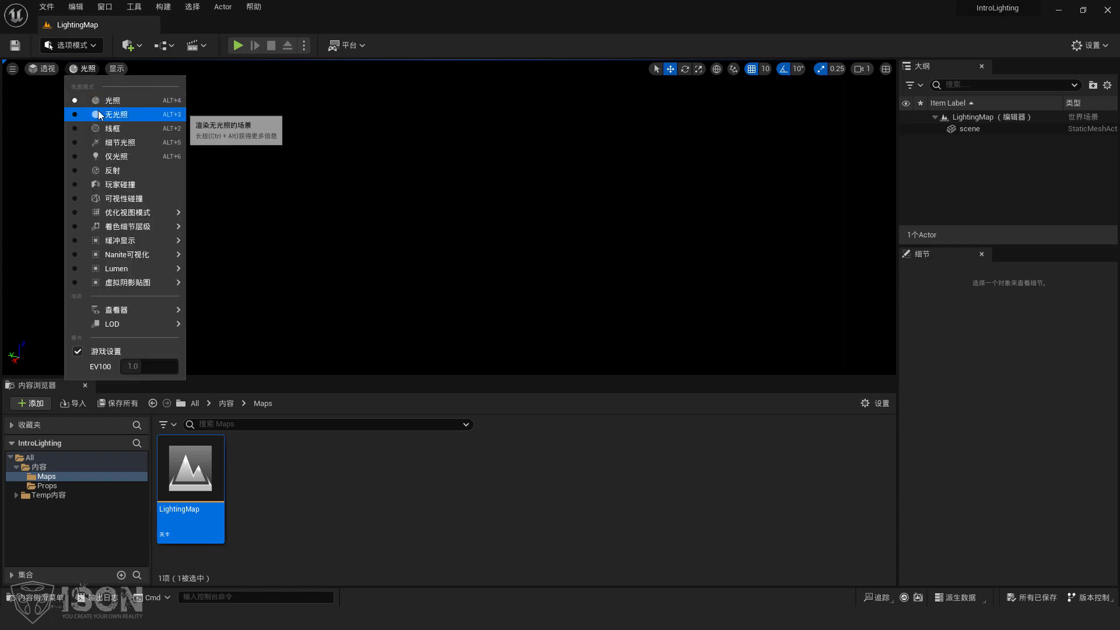
left_click(98, 110)
left_click(560, 251)
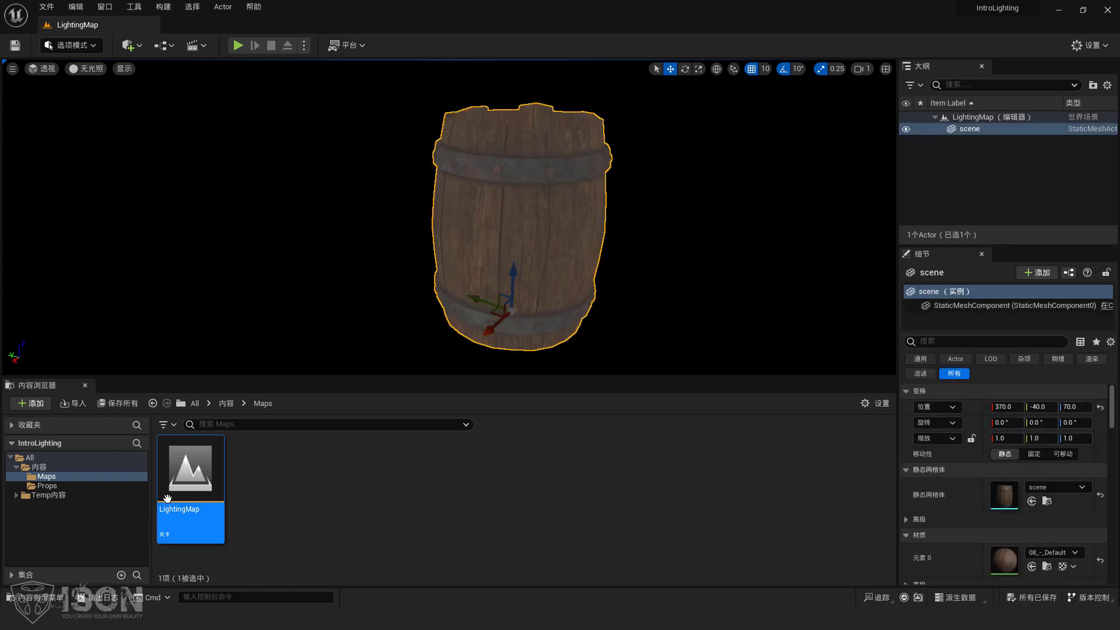
left_click(698, 164)
left_click(89, 72)
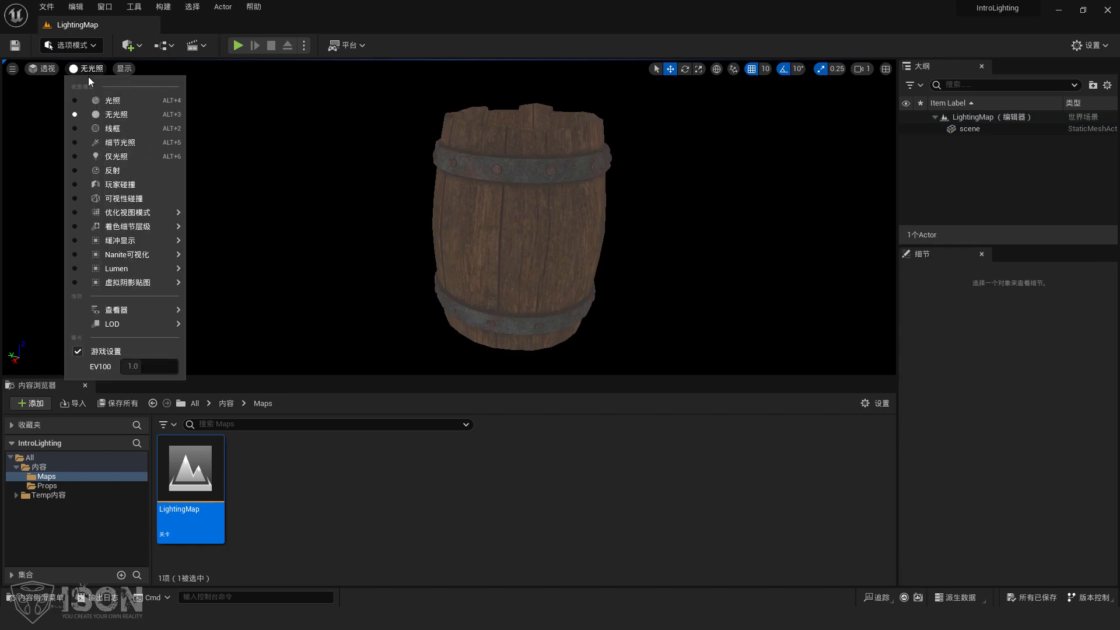
left_click(119, 101)
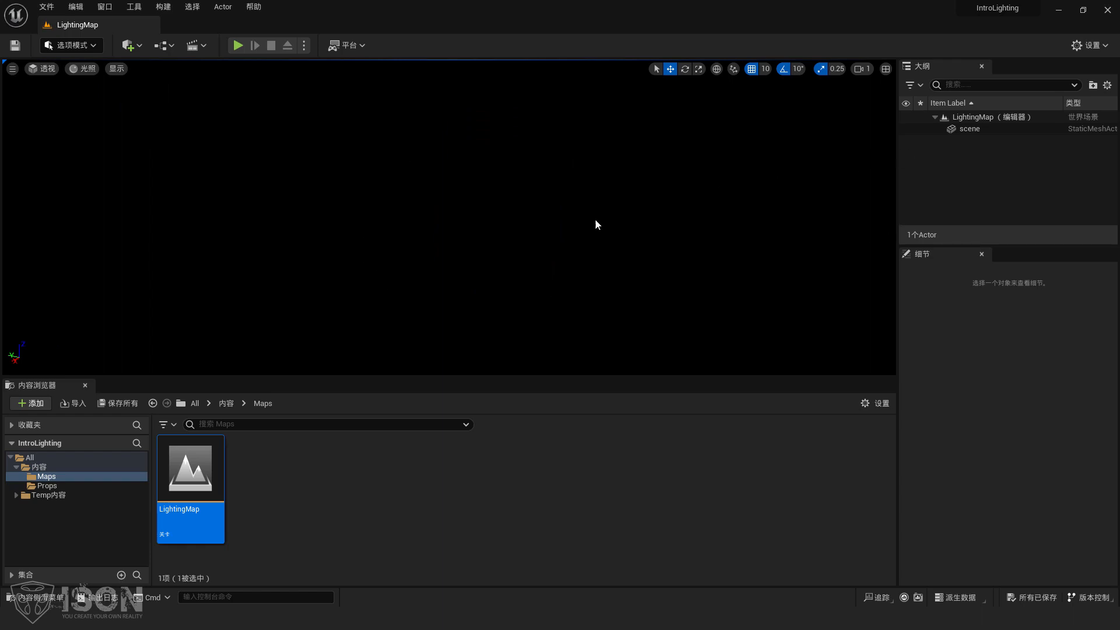
Show the level in 无光照 view mode and inspect the barrel by selecting and deselecting it
left_click(87, 70)
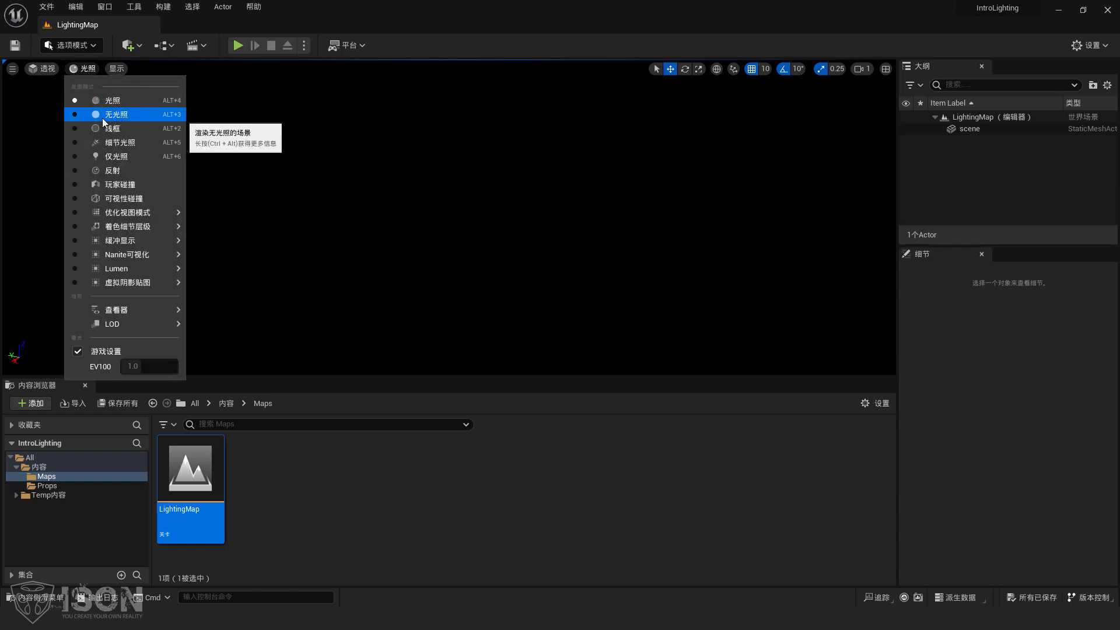
left_click(129, 115)
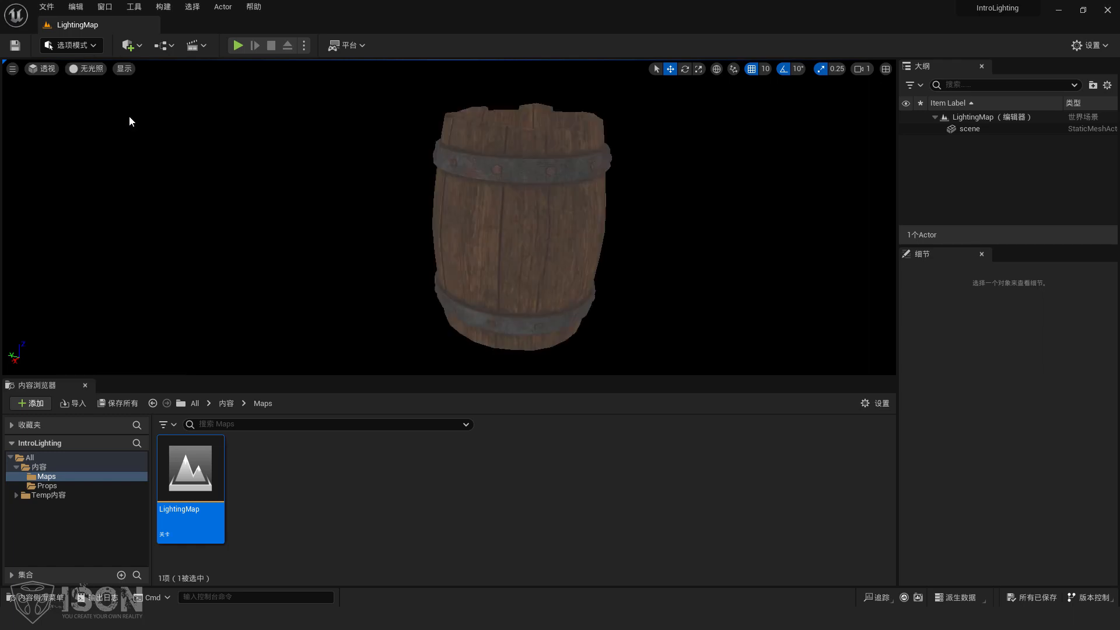
left_click(493, 174)
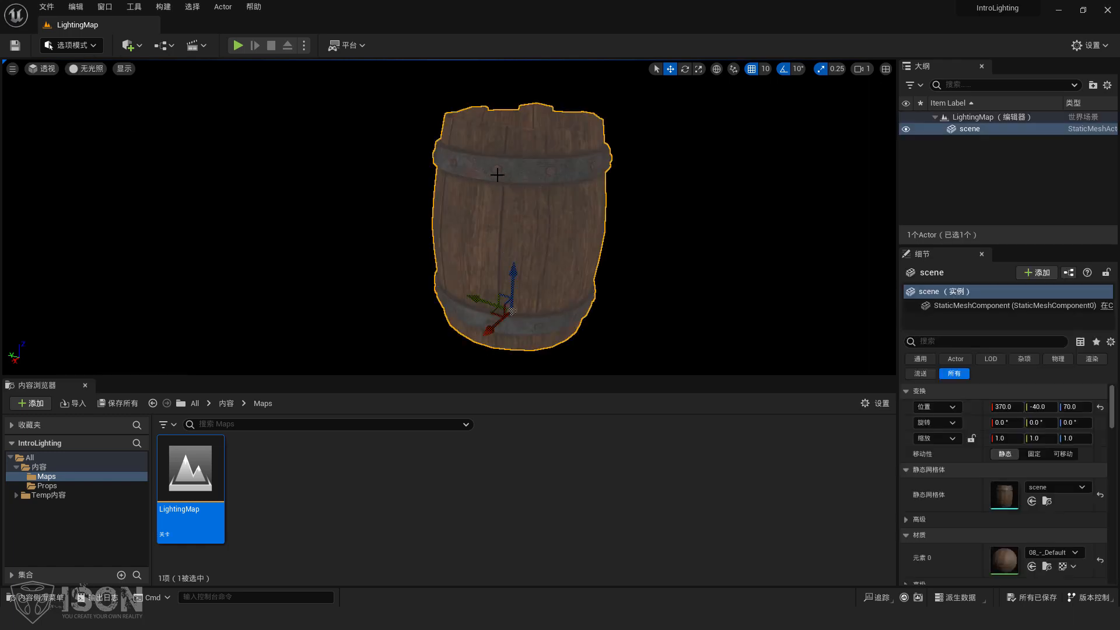
left_click(662, 199)
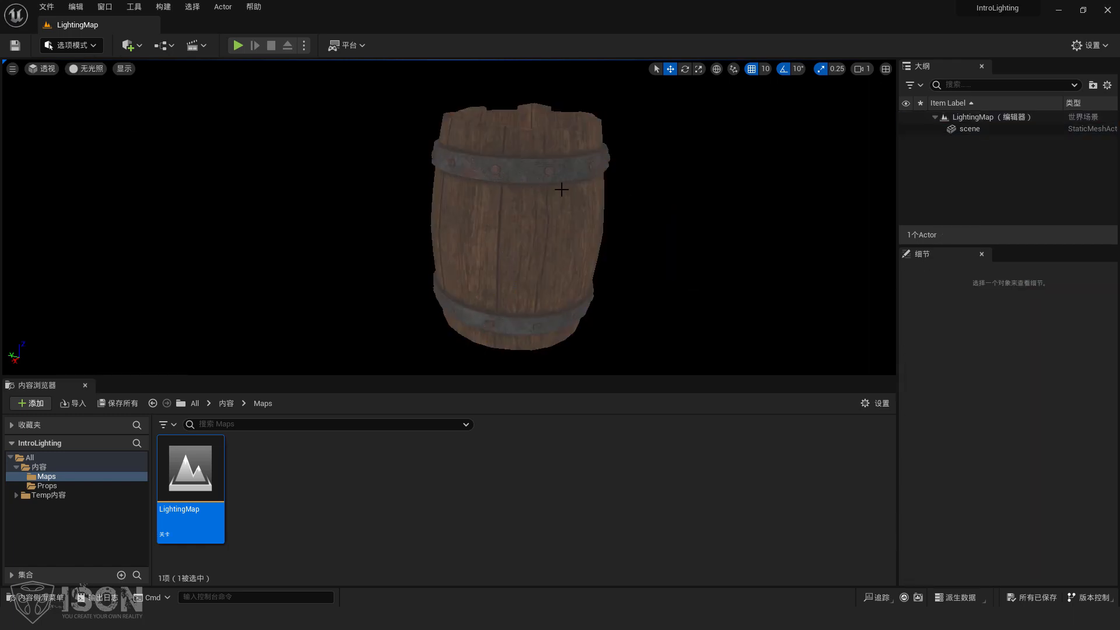
left_click(519, 175)
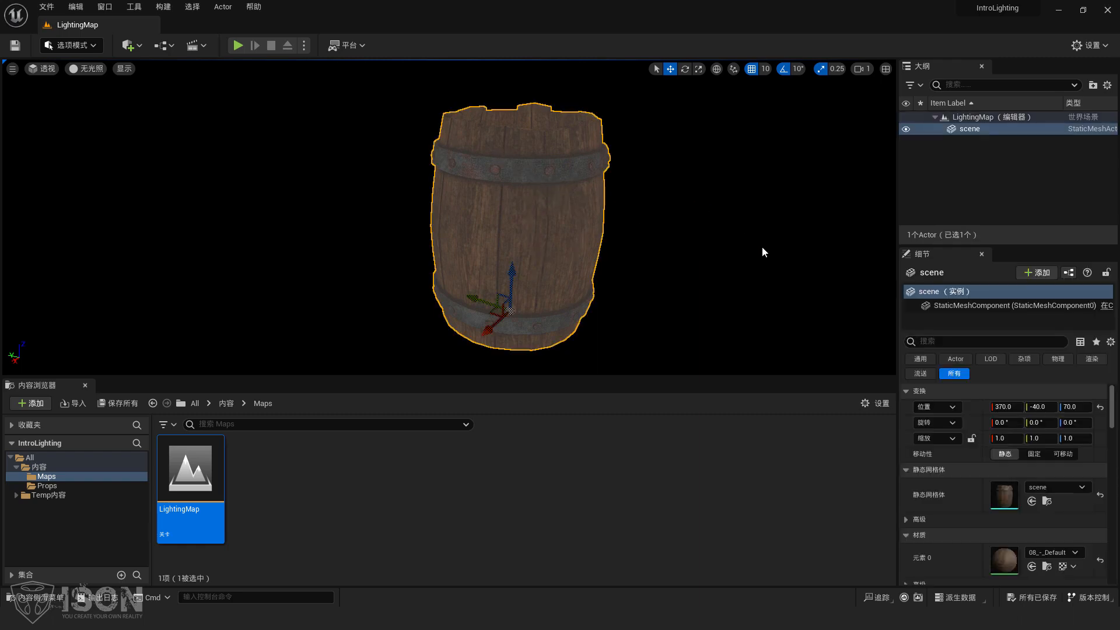
left_click(90, 71)
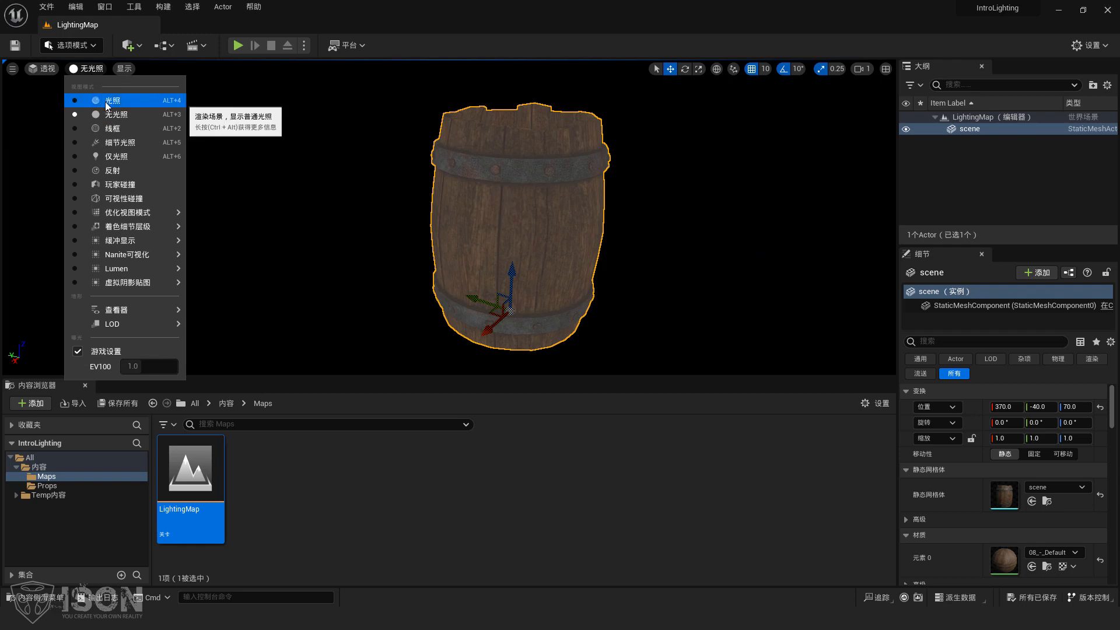
left_click(267, 201)
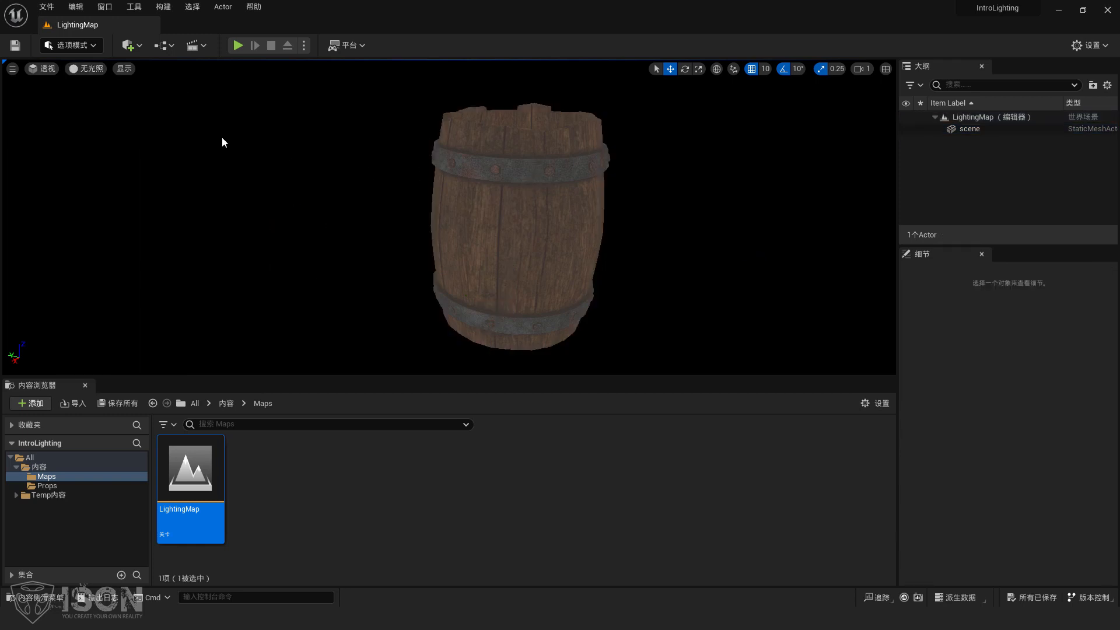
Compare the barrel in 光照 view mode with 无光照, leaving the viewport in 无光照
left_click(96, 71)
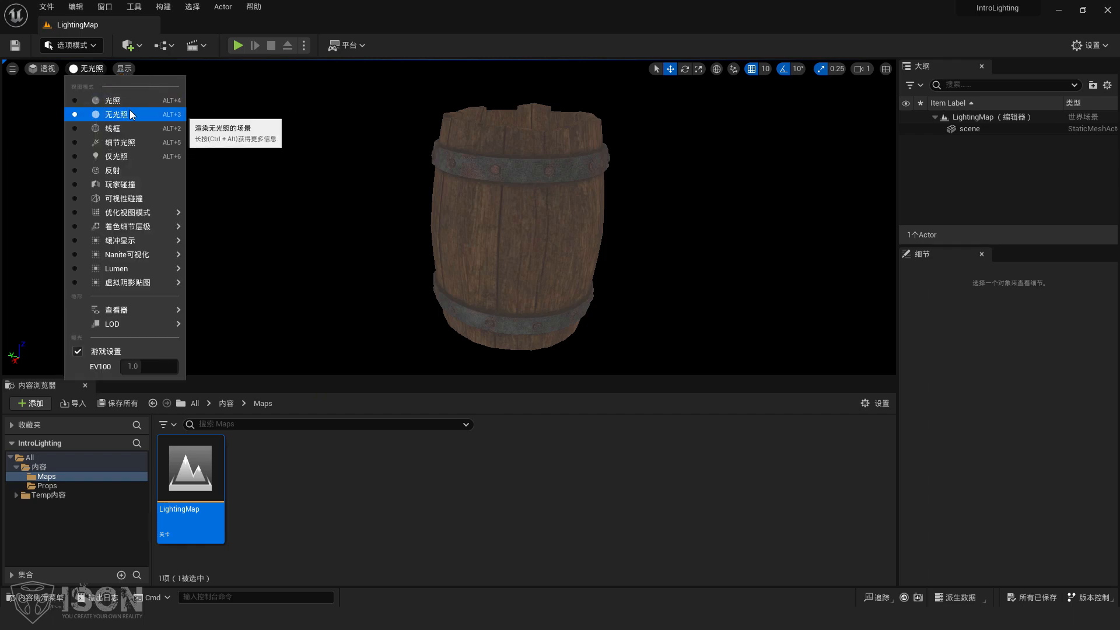
left_click(128, 103)
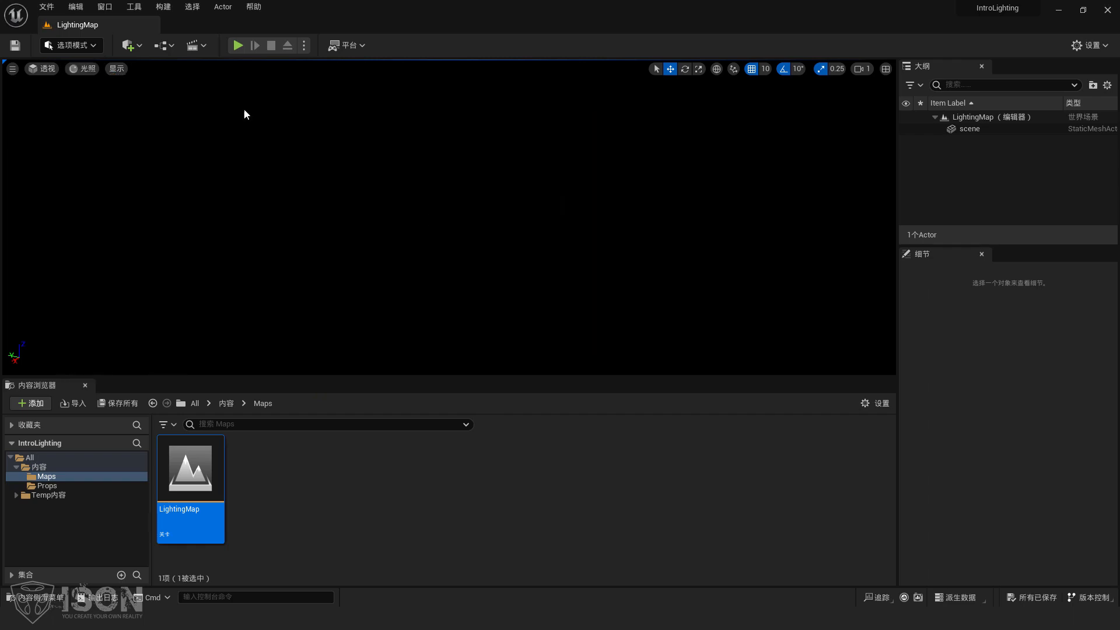
left_click(84, 72)
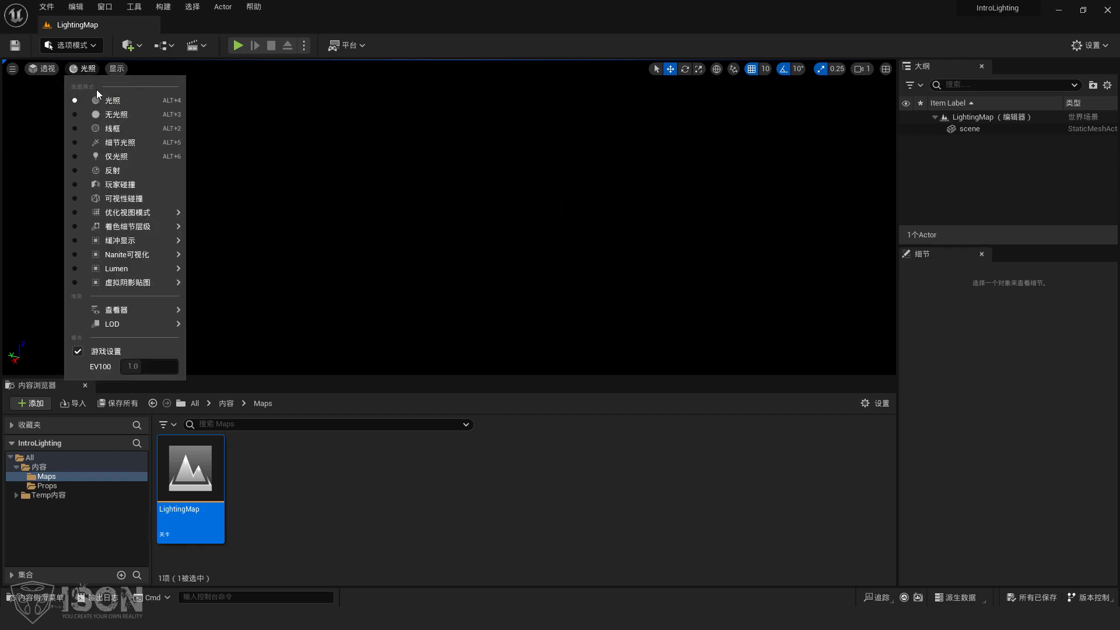
left_click(130, 114)
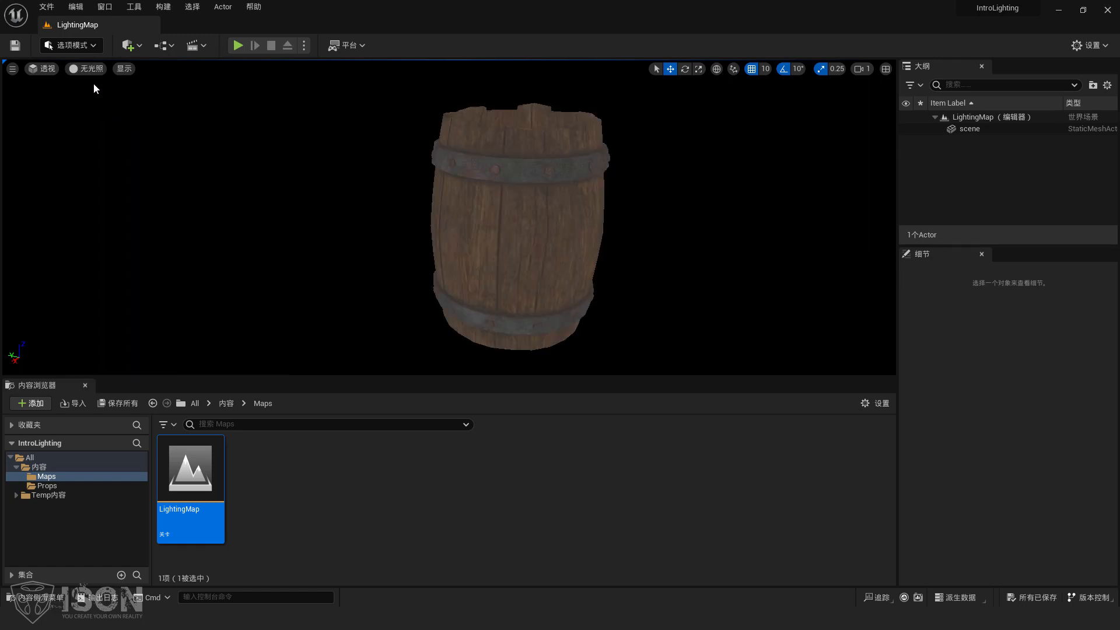
Inspect the barrel in the 线框 view mode, then restore the 无光照 view
left_click(90, 69)
left_click(131, 130)
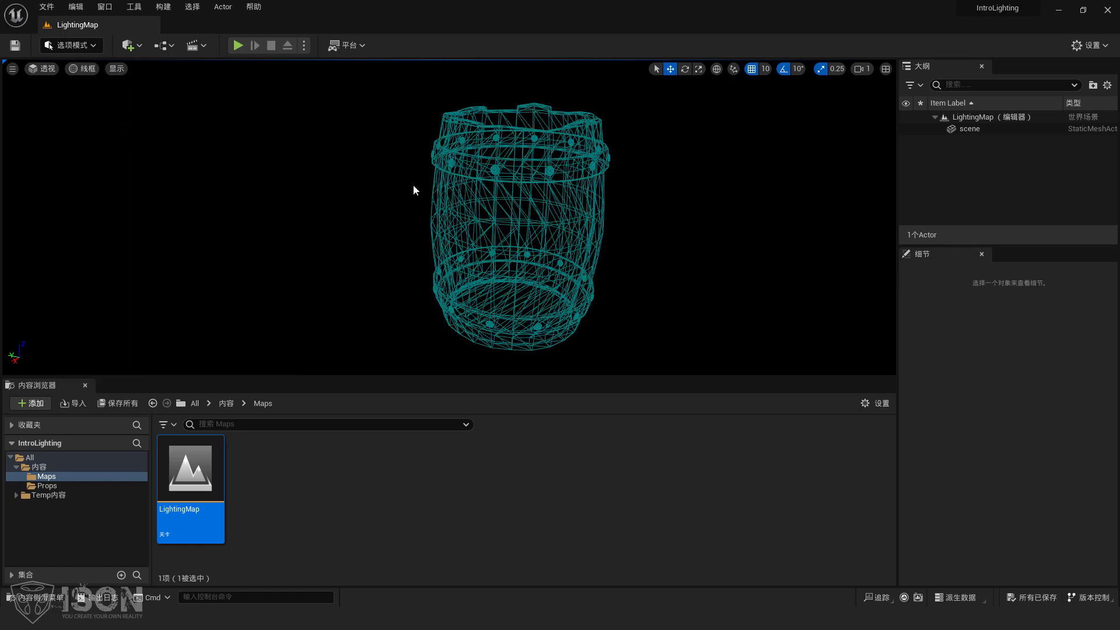
left_click(88, 69)
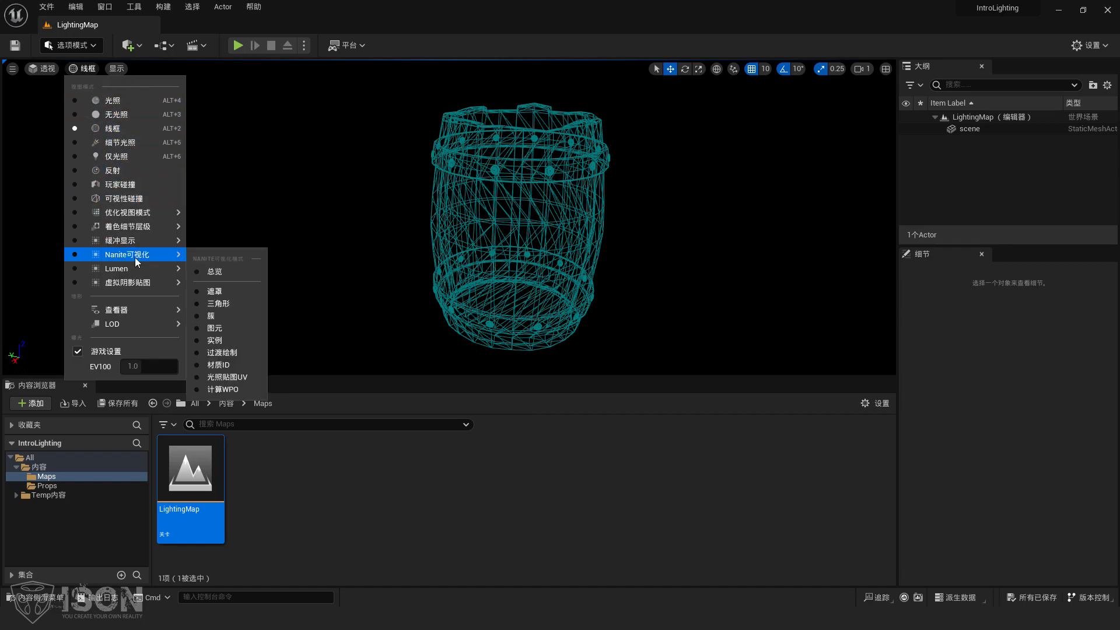
left_click(125, 115)
Review the PowerPoint slide on the six outdoor lighting elements and return to Unreal Editor
key("alt+Tab")
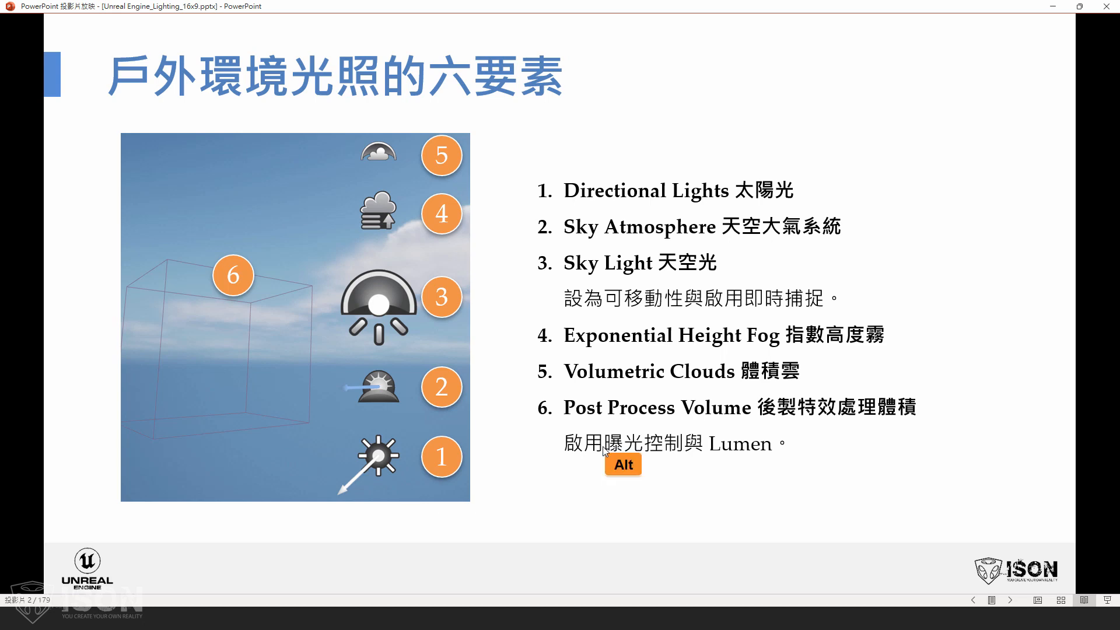
key("alt+Tab")
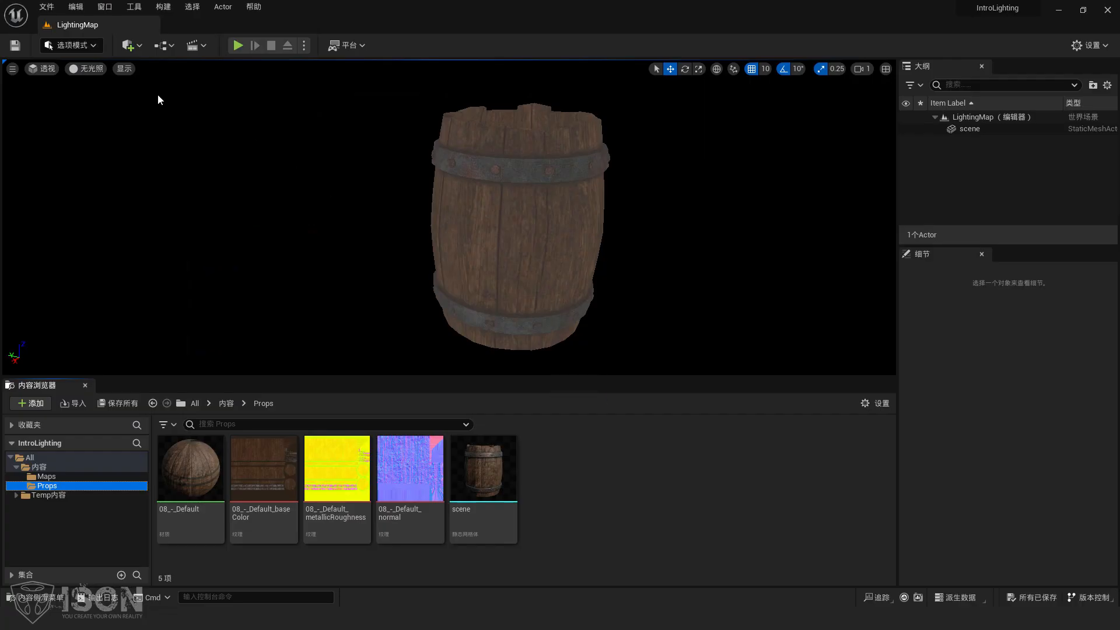
Add a 定向光源 (directional light) to the LightingMap level
left_click(133, 46)
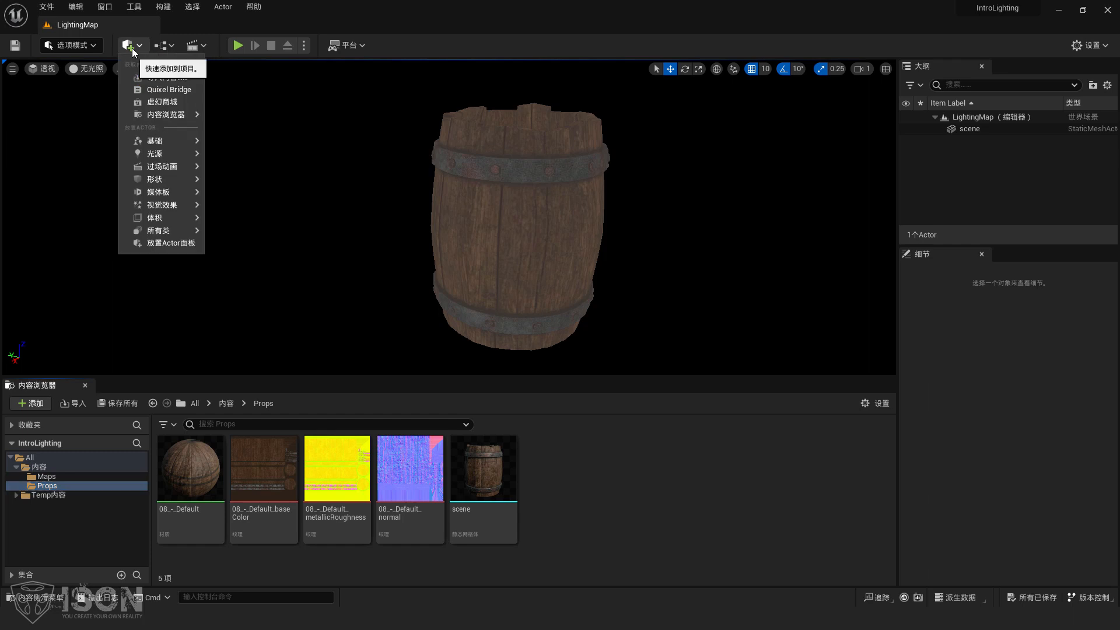
mouse_move(173, 155)
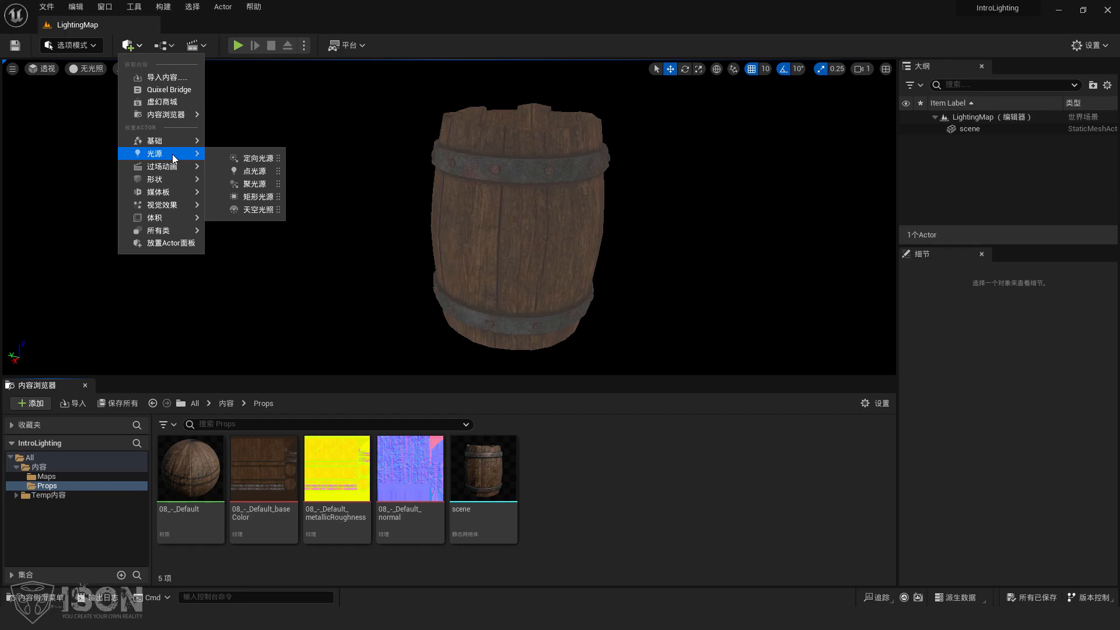
left_click(219, 157)
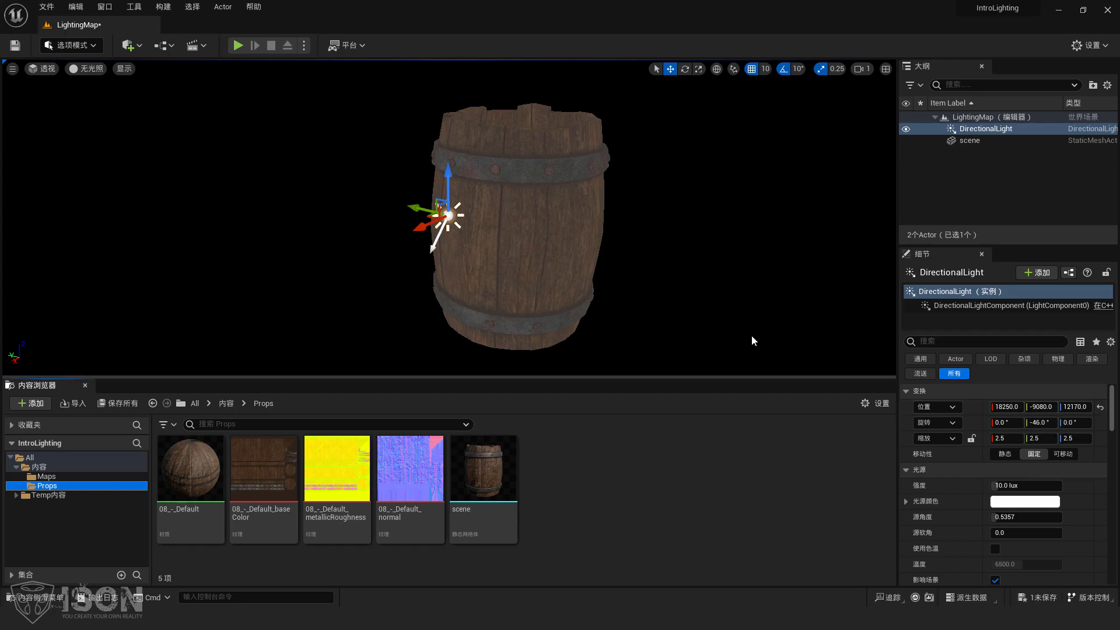
Reset the directional light's location to the origin and raise it above the barrel to a Z of about 10940
left_click(1102, 409)
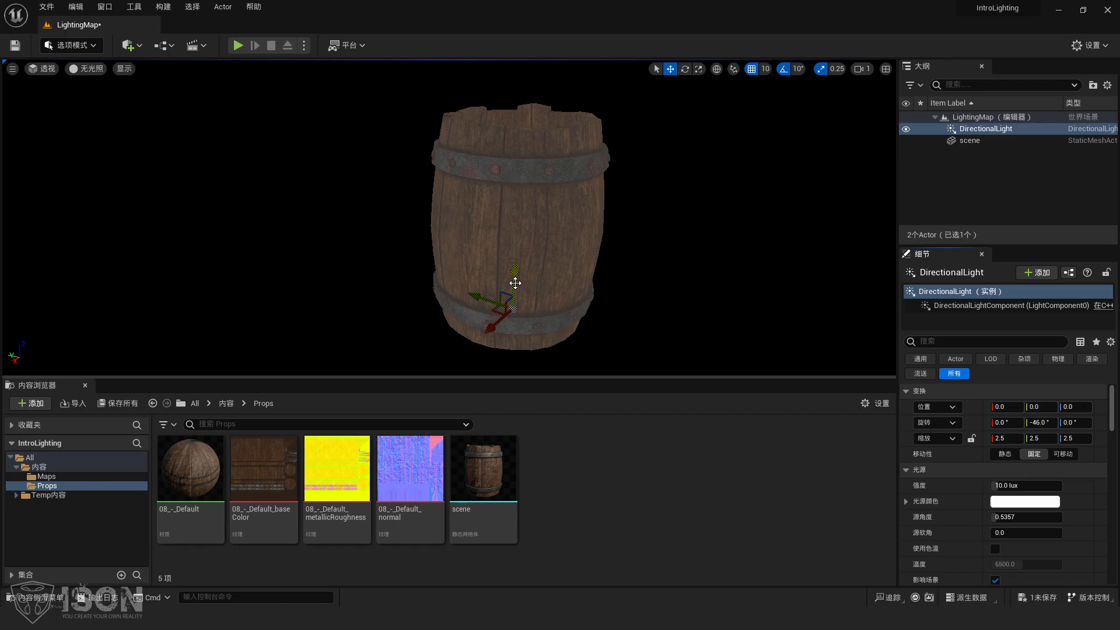
left_click_drag(513, 280, 525, 62)
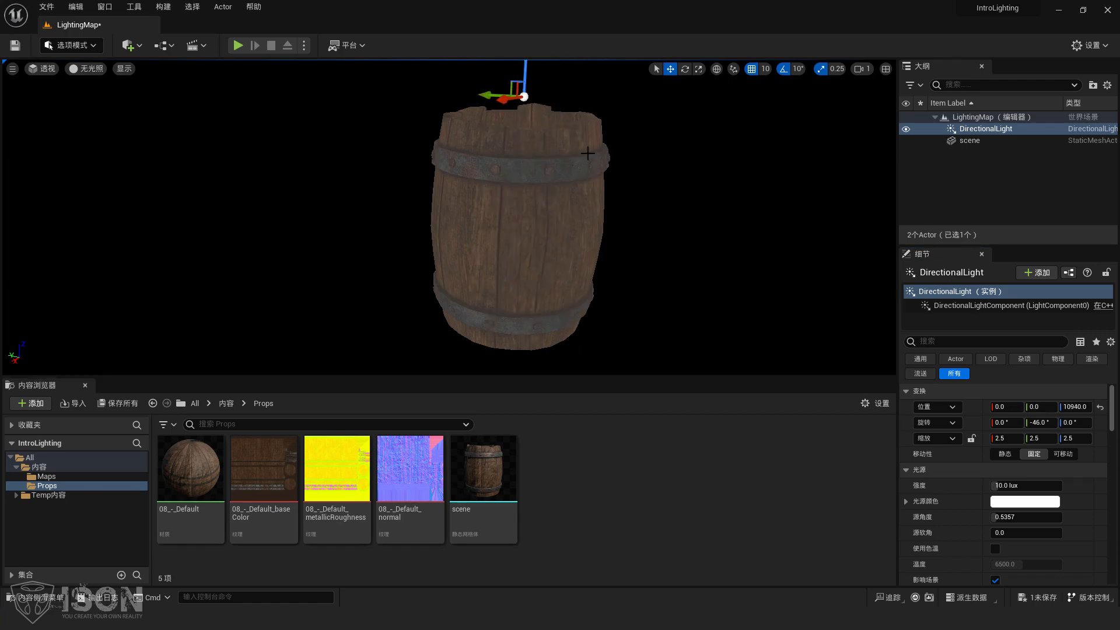
right_click_drag(593, 160, 647, 152)
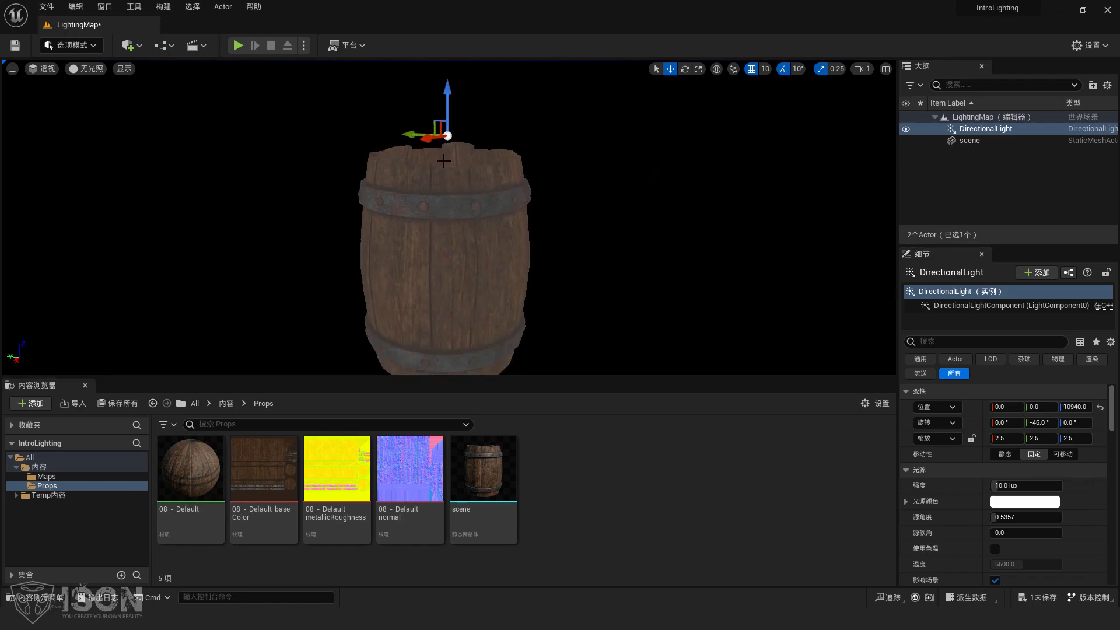
Compare the barrel under the directional light in 光照 and 无光照 view modes, leaving the viewport in 光照
left_click(89, 71)
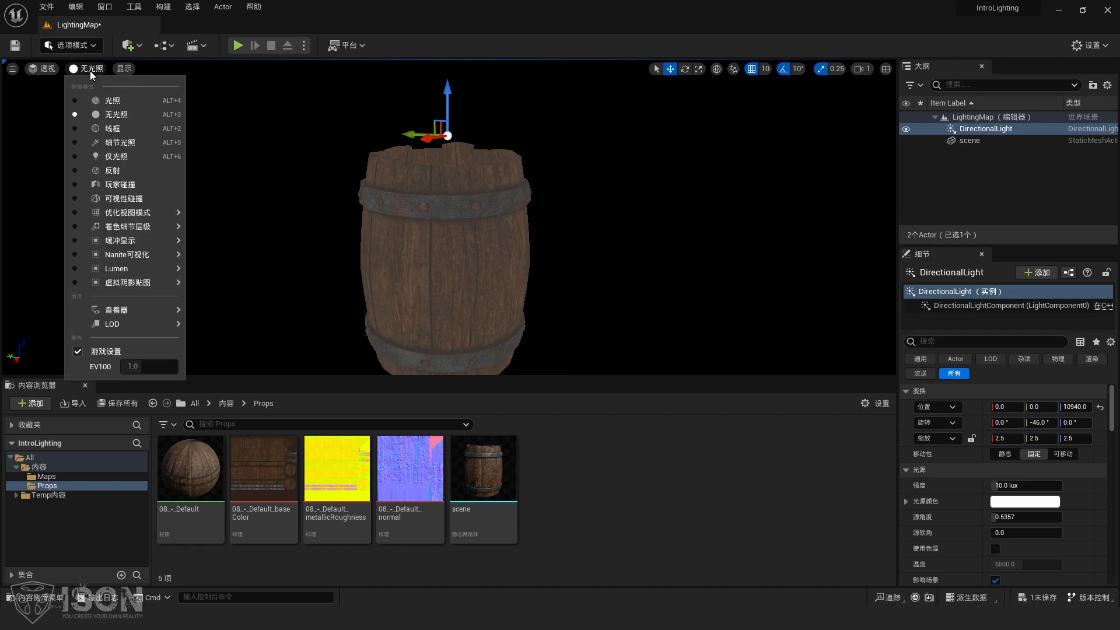
left_click(122, 100)
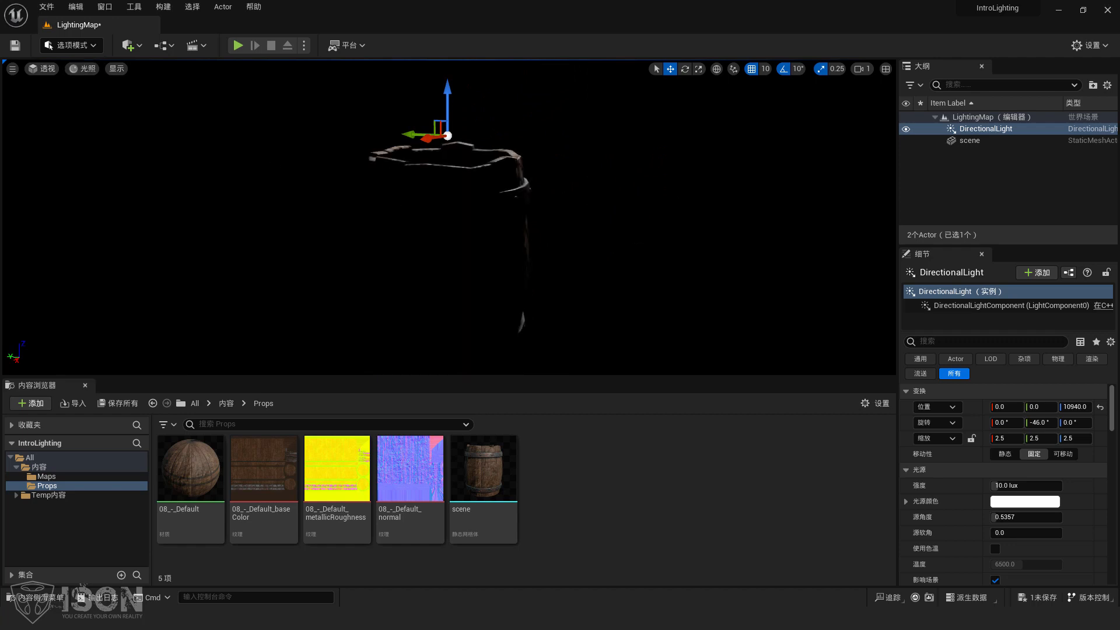
left_click(84, 69)
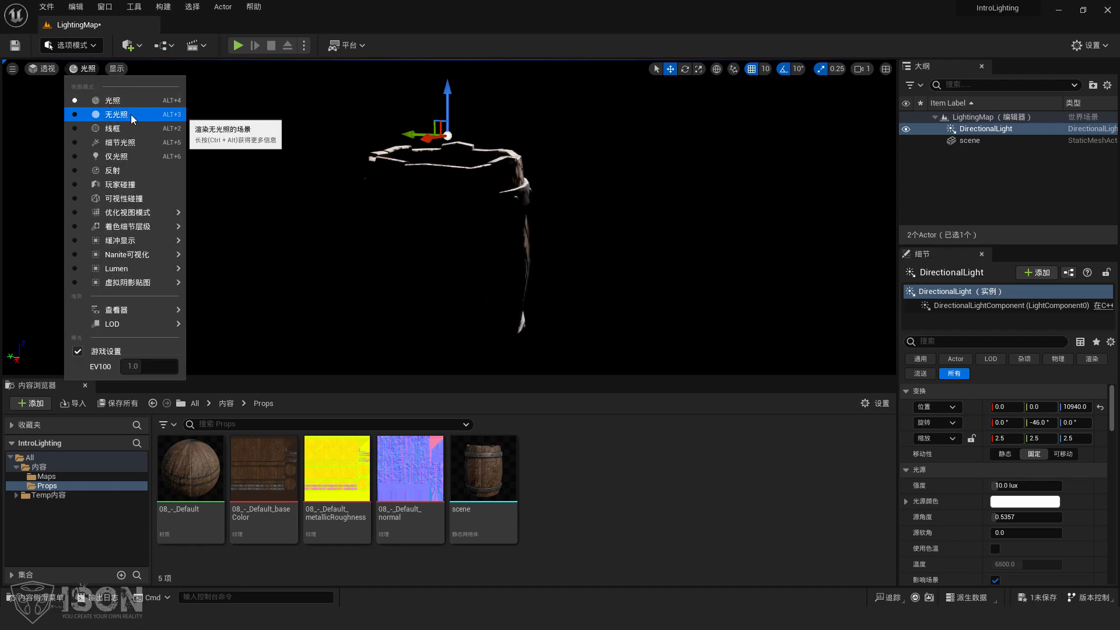
left_click(131, 114)
left_click(96, 74)
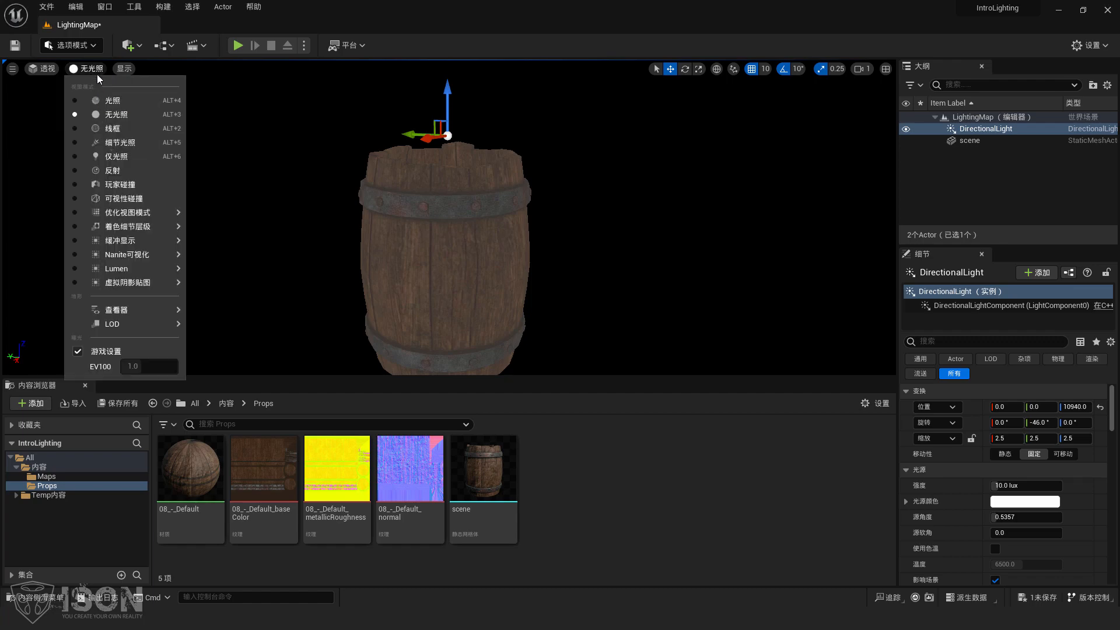
left_click(120, 102)
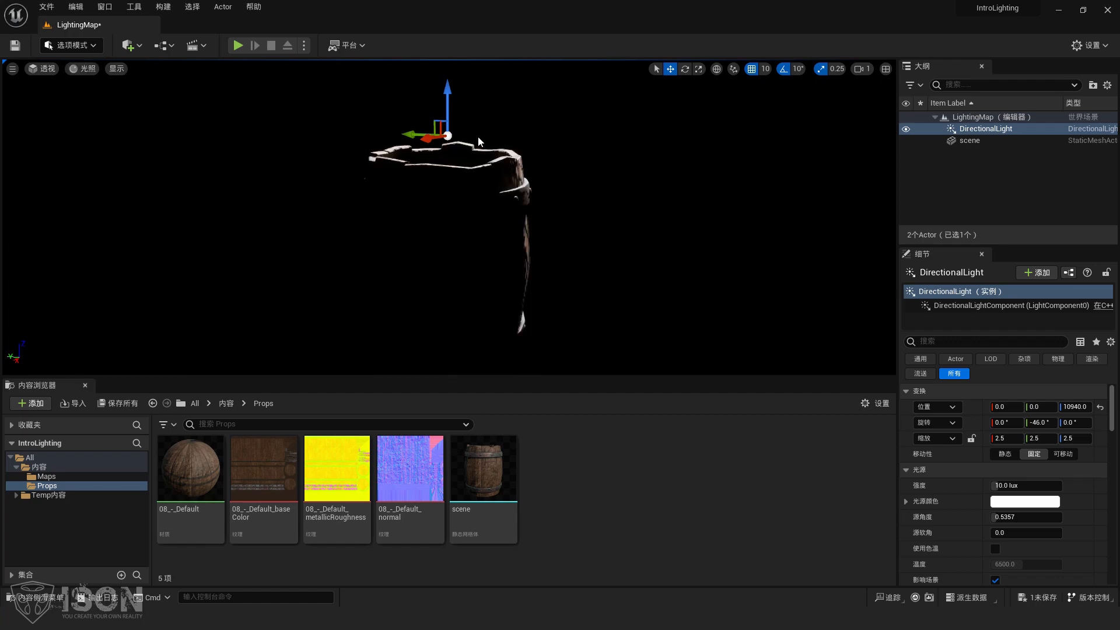
Rotate the directional light above the barrel to a Y rotation of -86°
left_click(684, 69)
left_click_drag(420, 87, 413, 117)
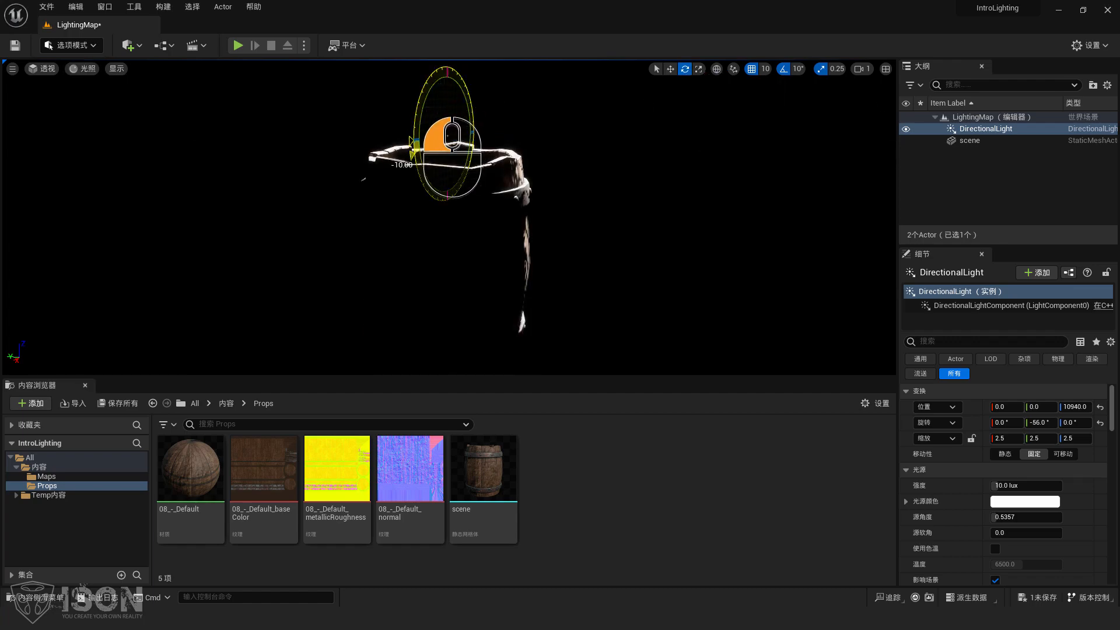
left_click_drag(452, 156, 433, 201)
key("s")
mouse_move(565, 200)
right_mouse_down()
mouse_move(524, 208)
mouse_move(569, 201)
mouse_move(547, 204)
mouse_move(554, 190)
right_mouse_up()
key("d")
left_click(859, 71)
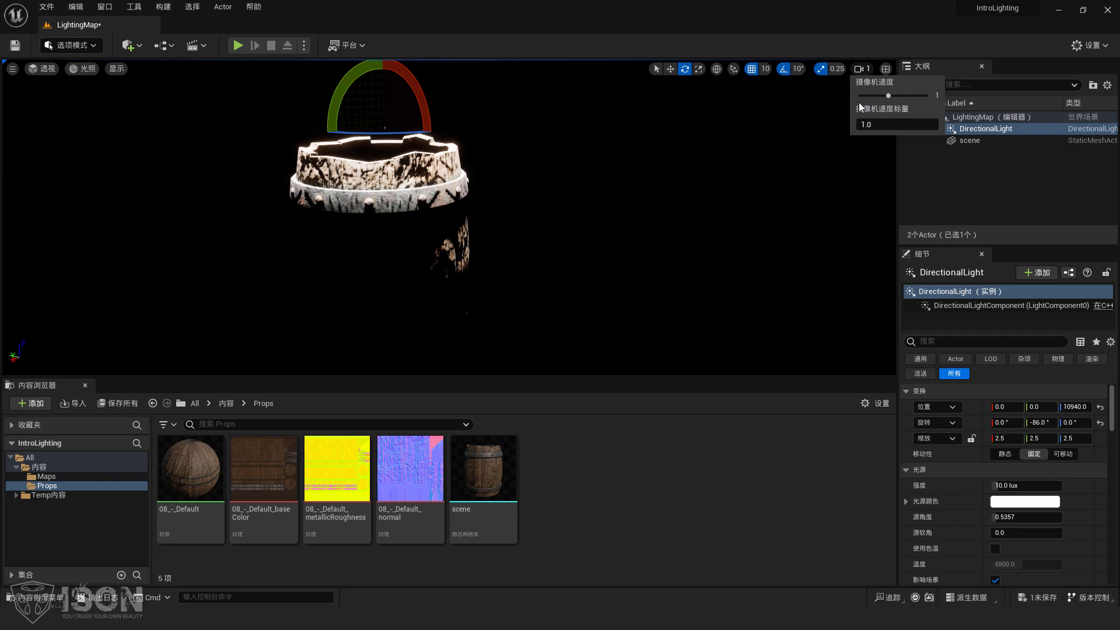
left_click(547, 58)
Try scaling the barrel mesh to 0.1 on the X axis alone and restore its X scale to 1
left_click(378, 191)
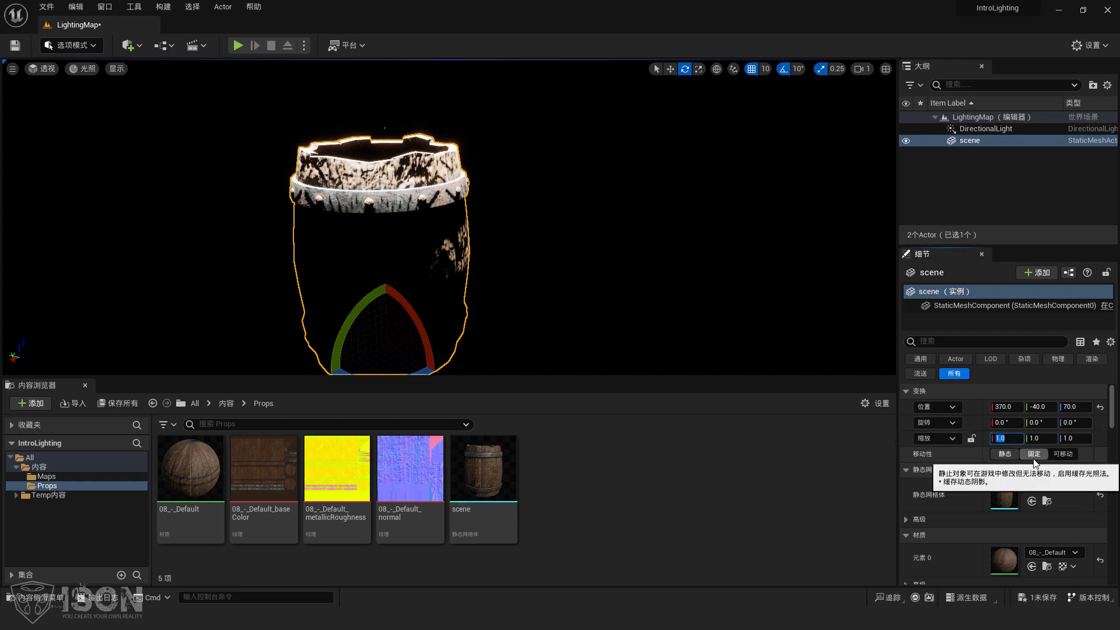
left_click(1005, 438)
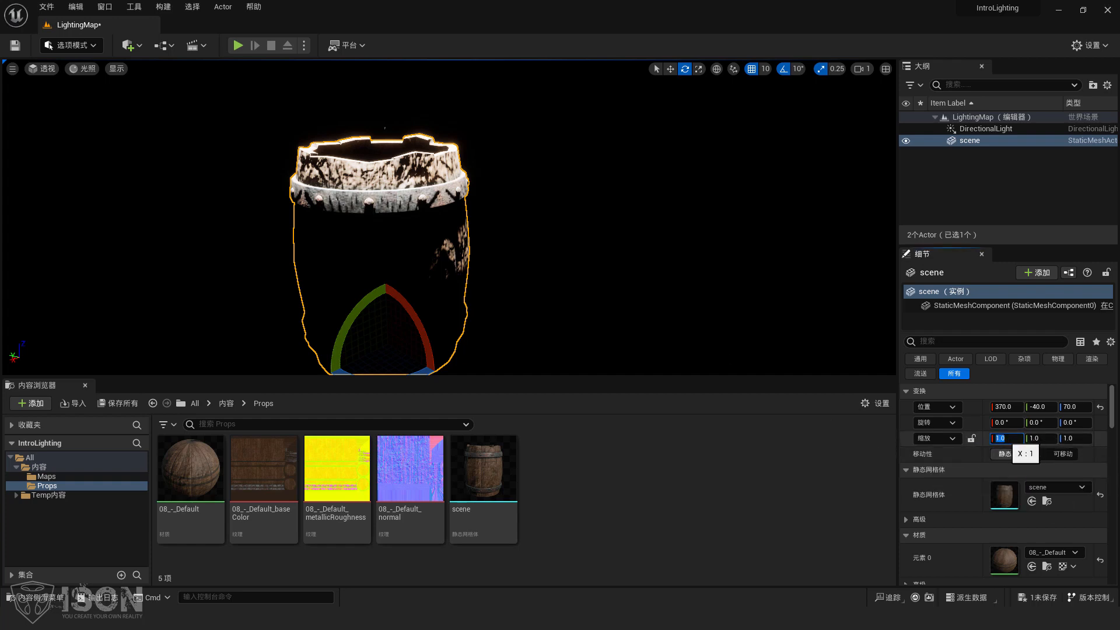
type("0.1")
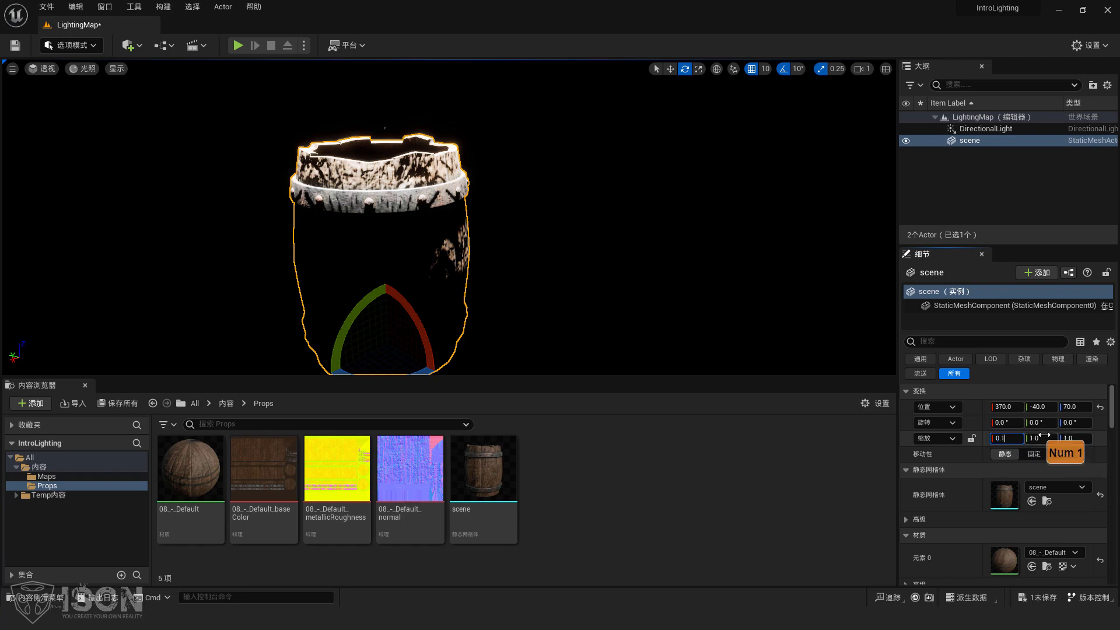
key("Tab")
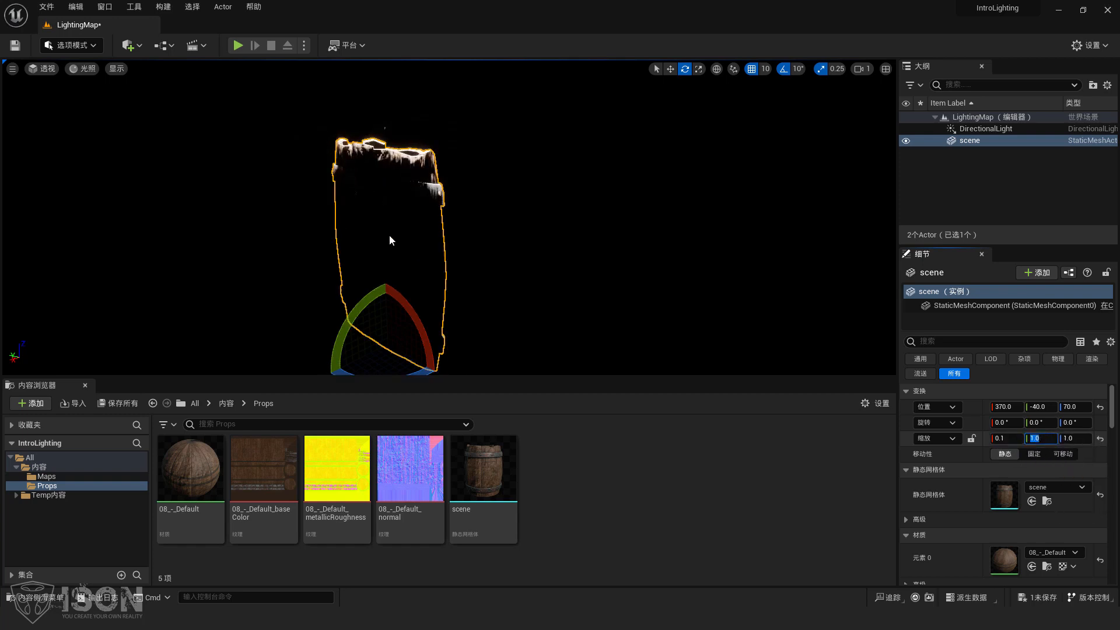
mouse_move(1016, 440)
left_mouse_down()
mouse_move(1008, 447)
mouse_move(1021, 448)
left_mouse_up()
type("1")
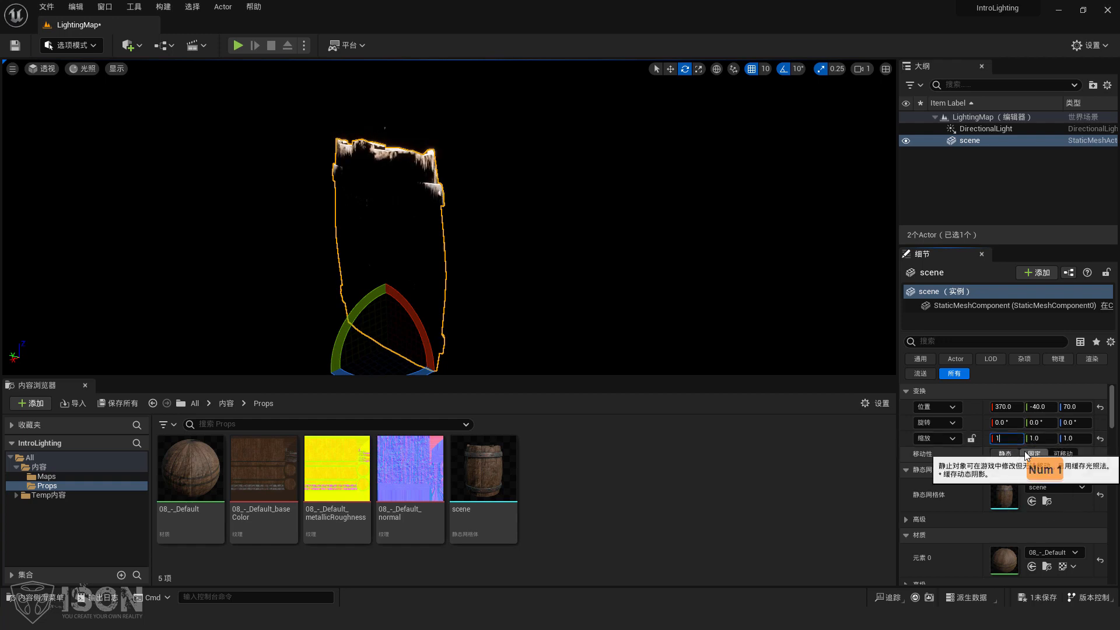
key("Return")
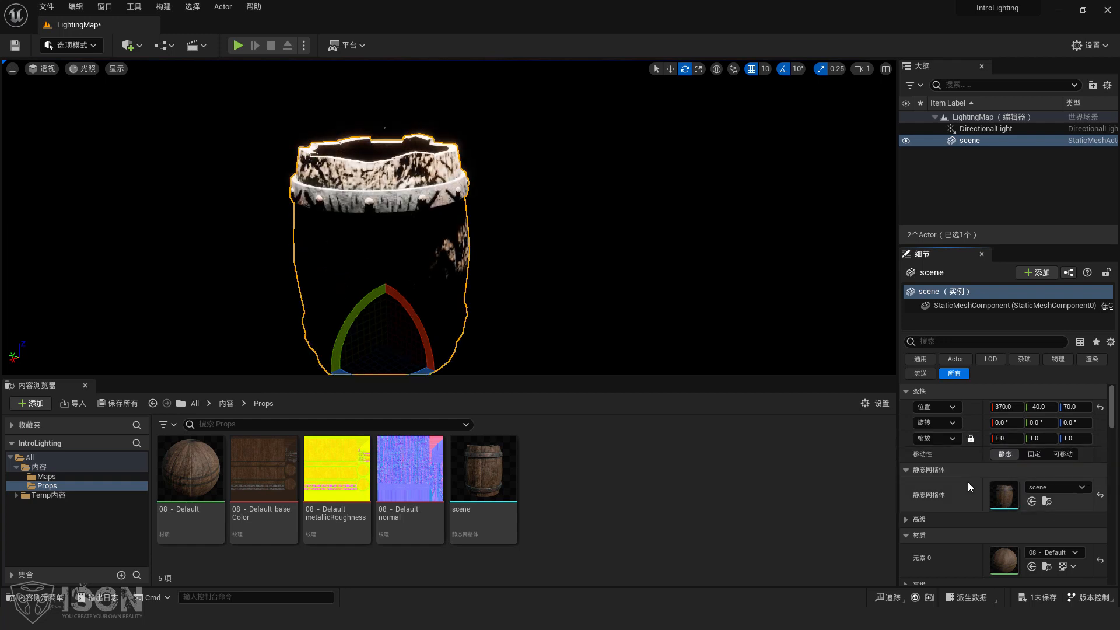
Scale the barrel mesh uniformly to 0.1 on all axes with its proportions locked, and frame it in the viewport
left_click(1006, 440)
type("0.1")
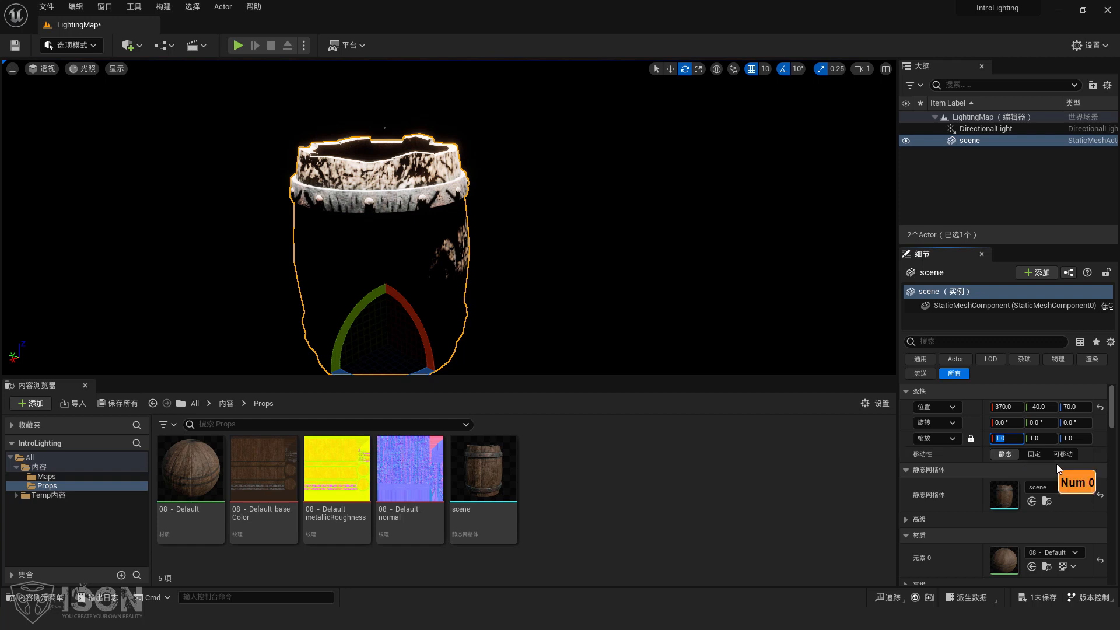
key("Return")
right_click_drag(453, 308, 408, 327)
key("f")
Examine the lit and shadowed areas of the scaled barrel under the directional light from several sides
right_click_drag(512, 244, 441, 242)
key("d")
right_click_drag(511, 274, 388, 263)
key("a")
left_click(862, 68)
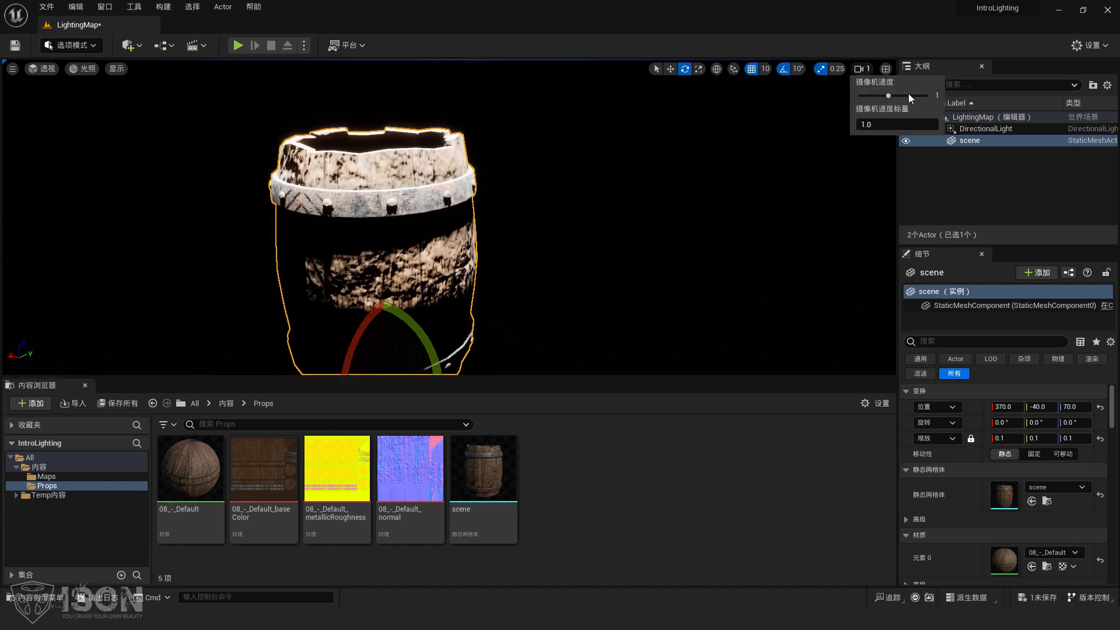
left_click(832, 49)
mouse_move(506, 246)
right_mouse_down()
mouse_move(481, 241)
mouse_move(503, 244)
right_mouse_up()
key("s")
key("w")
key("s")
key("a")
key("d")
key("w")
key("s")
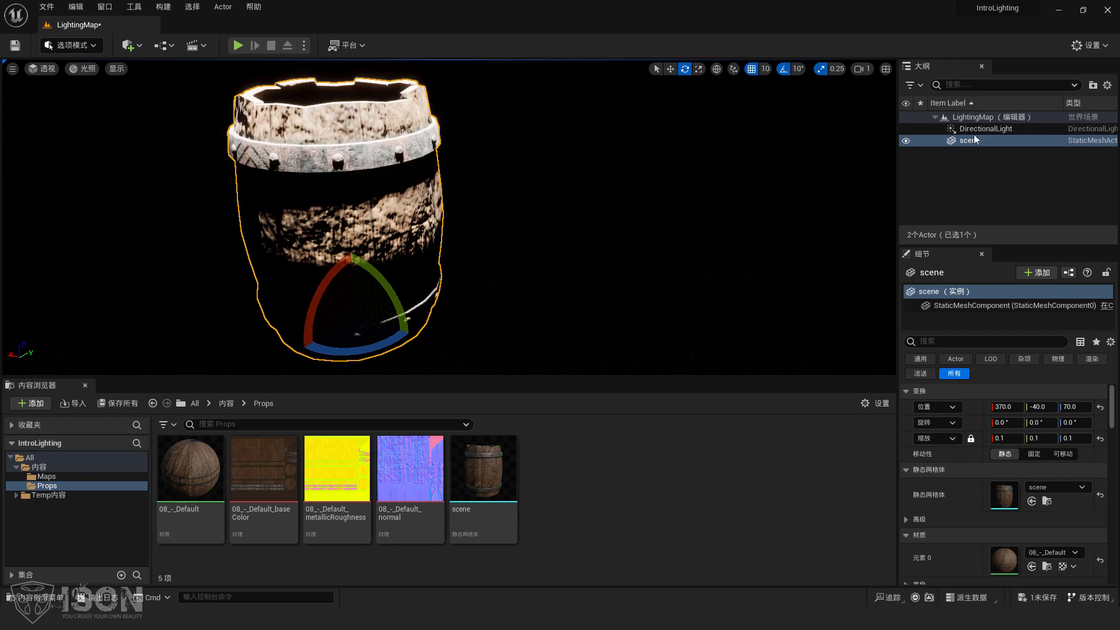
Inspect the details of the directional light and the barrel mesh in turn
left_click(975, 128)
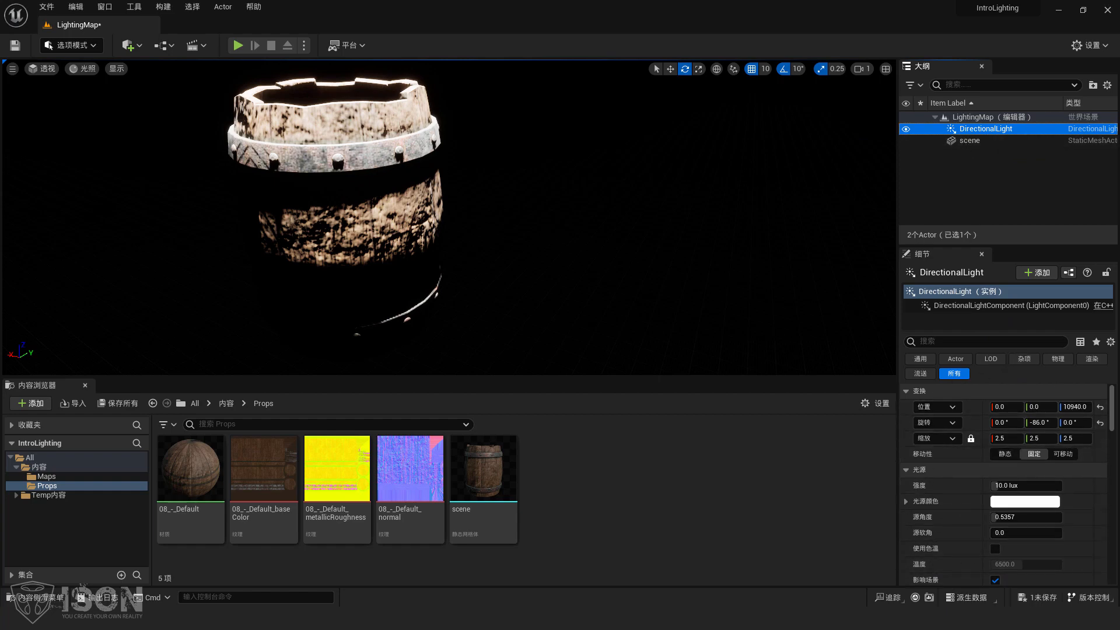
left_click(968, 141)
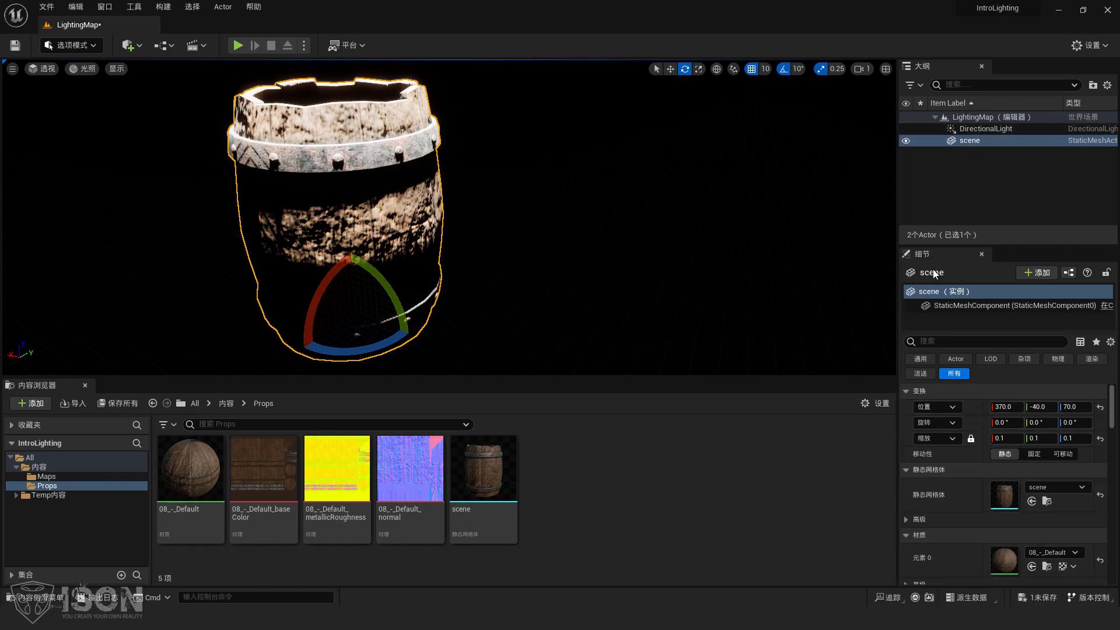
left_click_drag(985, 330, 966, 324)
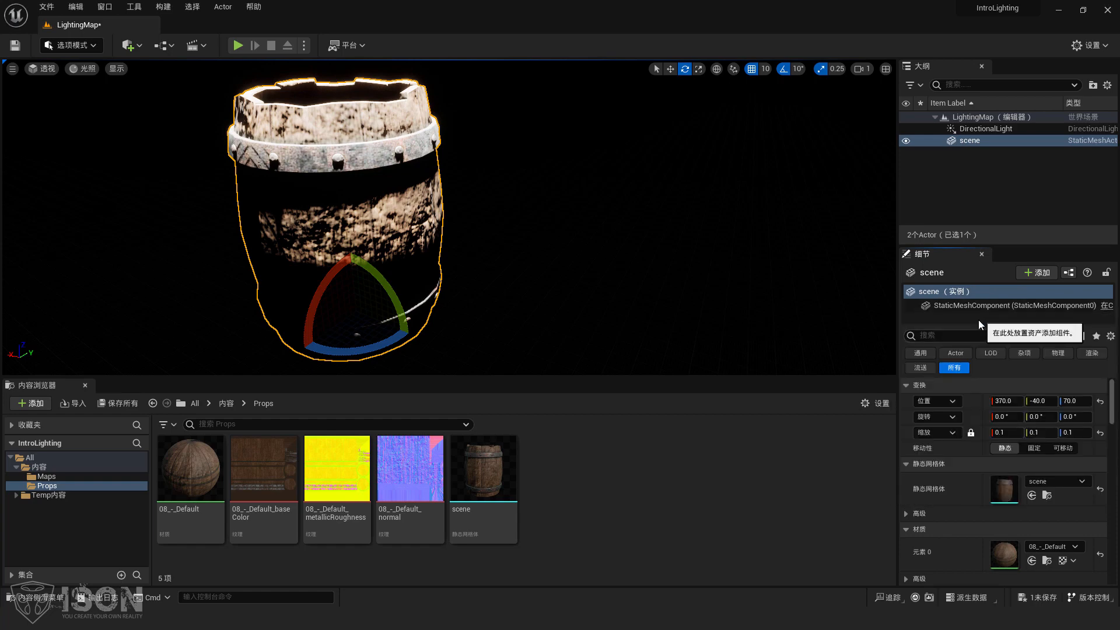
right_click_drag(562, 236, 512, 219)
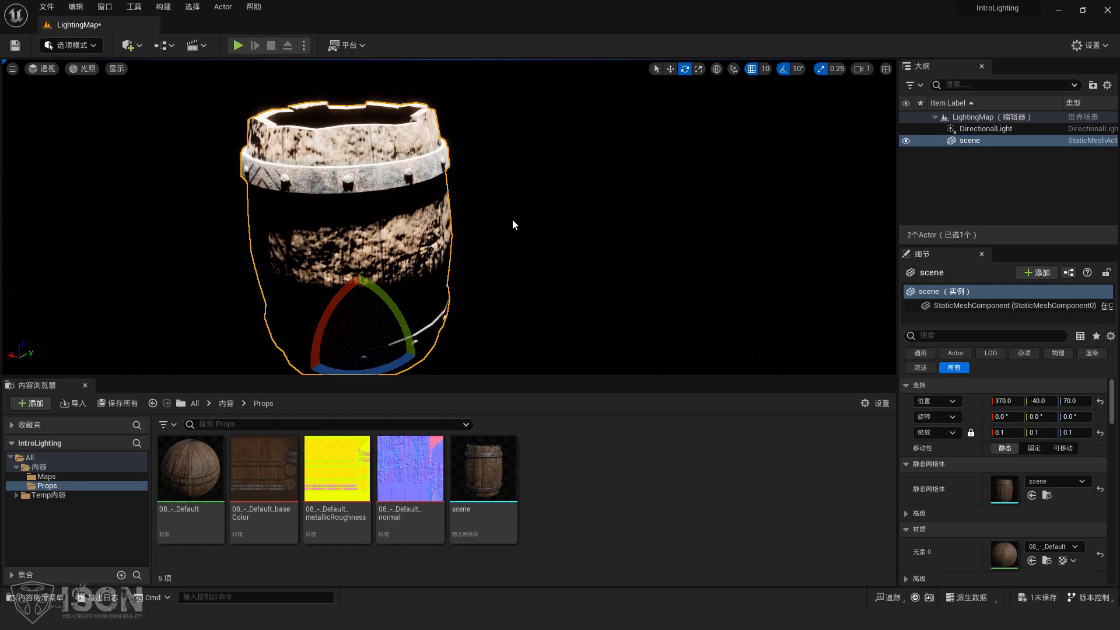
Switch to PowerPoint to review the Directional Lights and Sky Atmosphere entries on the outdoor lighting slide, and return to Unreal Editor
key("alt+Tab")
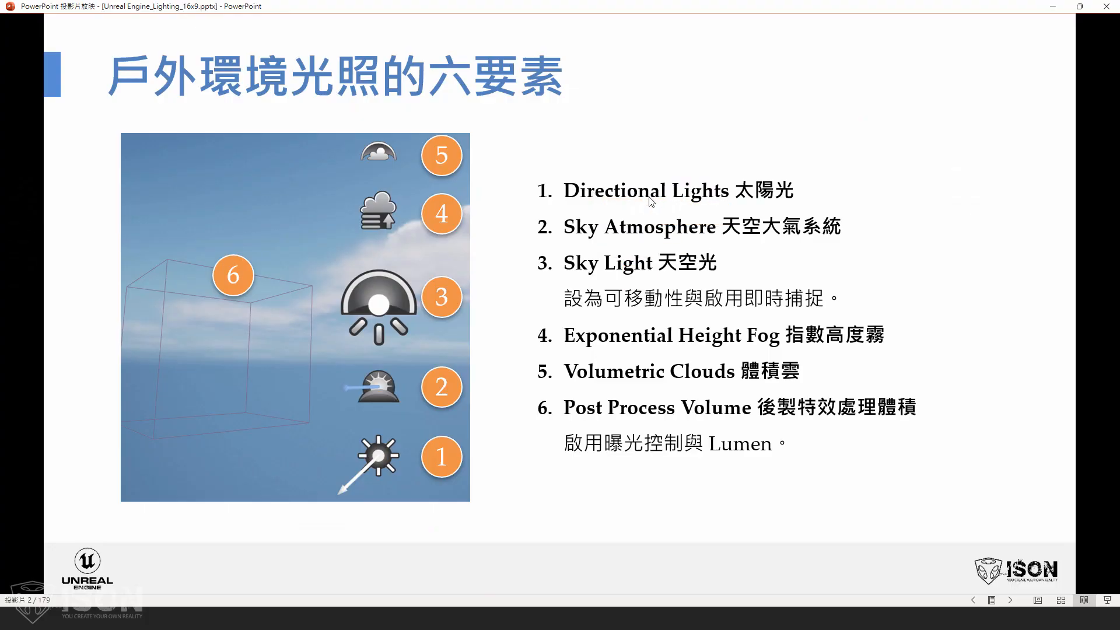
key("alt+Tab")
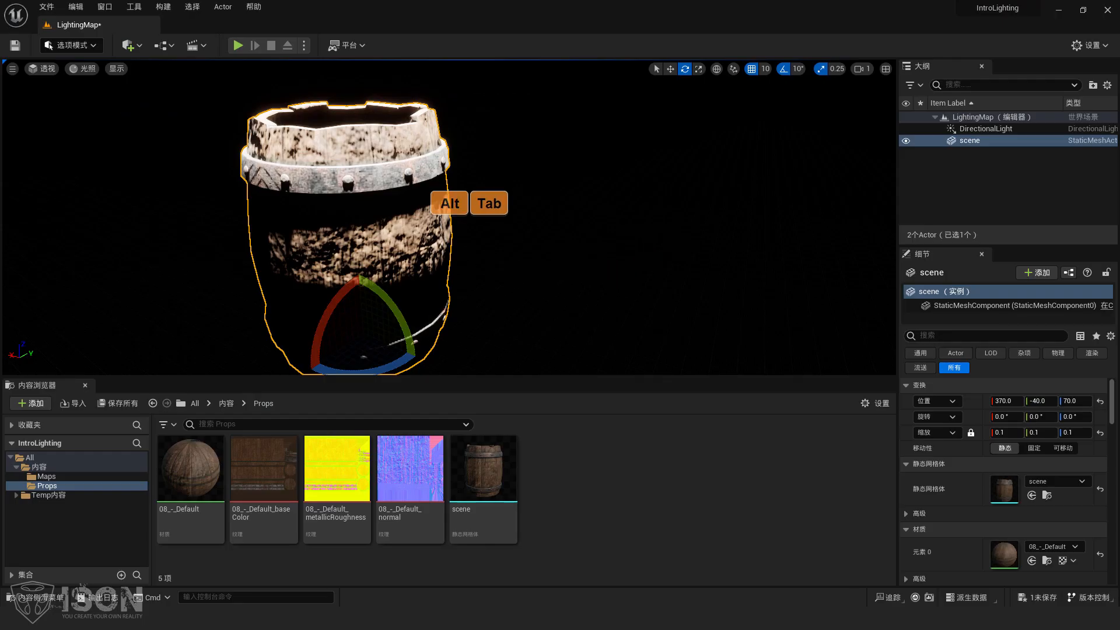
mouse_move(409, 151)
right_mouse_down()
mouse_move(448, 158)
mouse_move(403, 152)
right_mouse_up()
key("a")
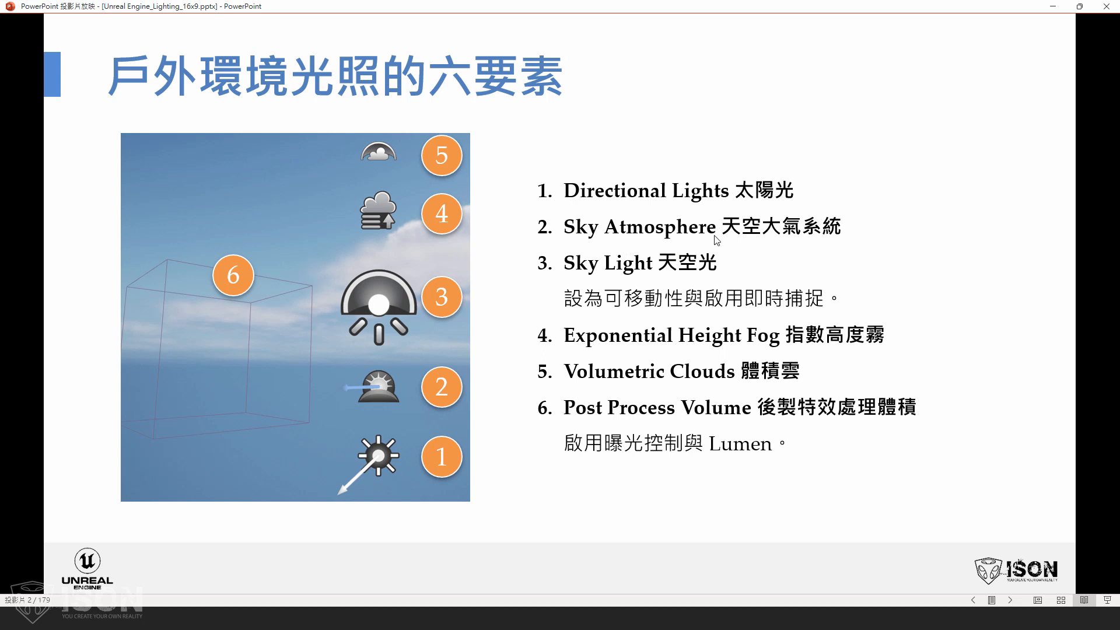
key("alt+Tab")
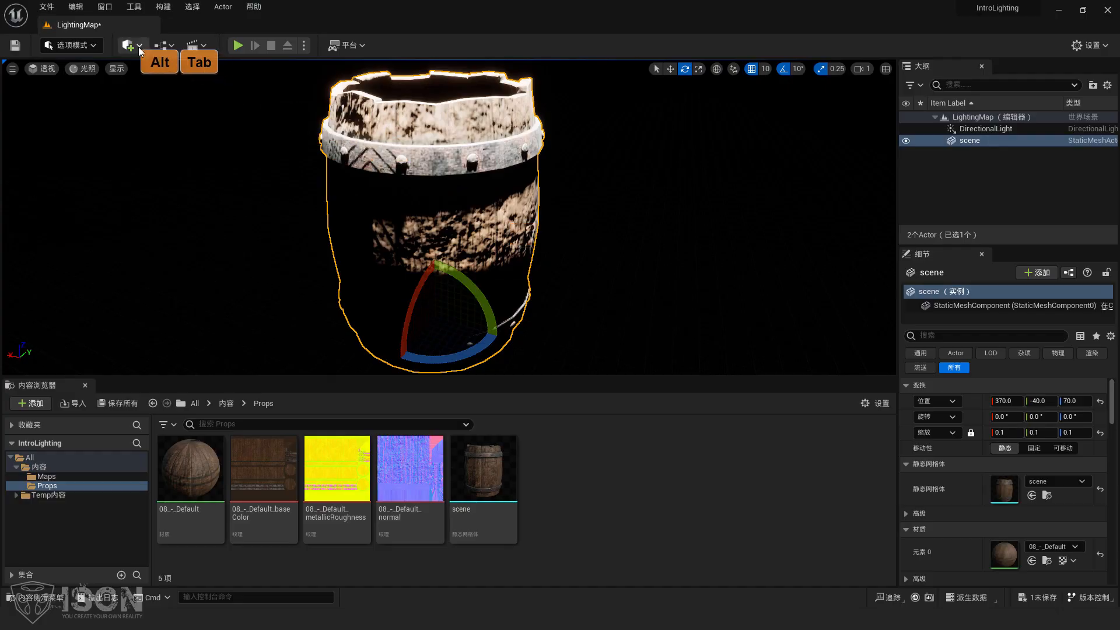
Add a 天空大气 (Sky Atmosphere) actor to the level beside the barrel
left_click(135, 49)
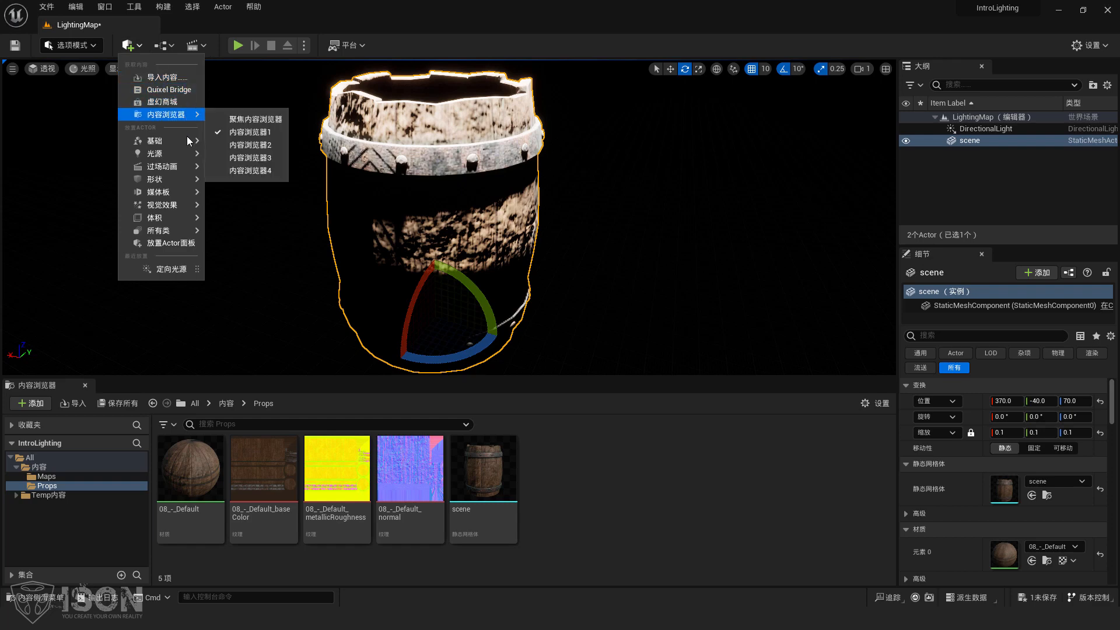
mouse_move(172, 207)
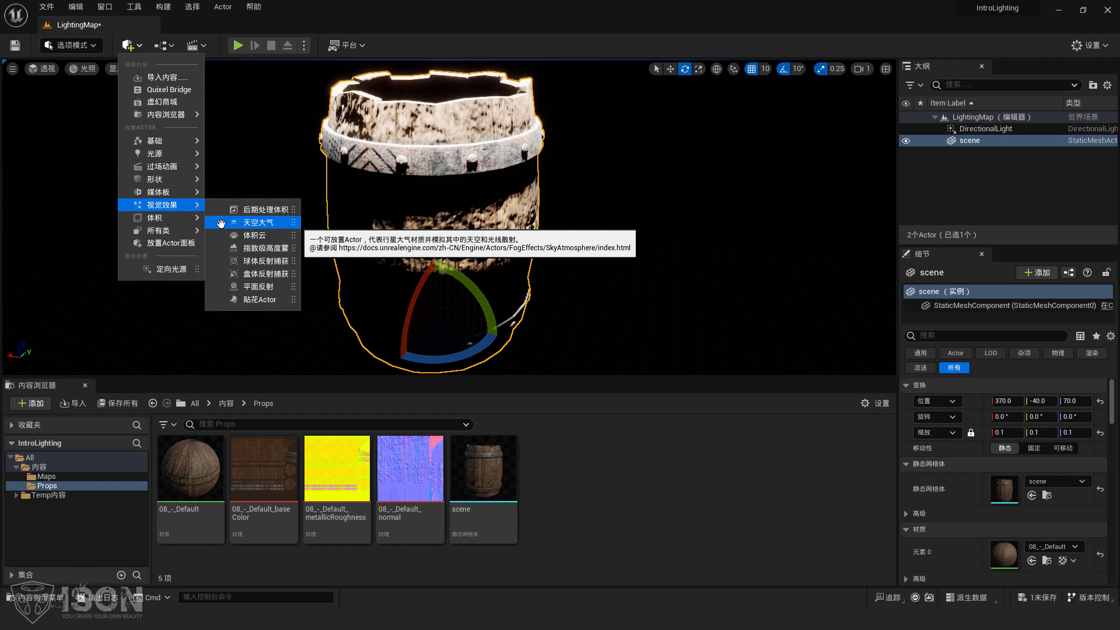
left_click_drag(220, 224, 628, 236)
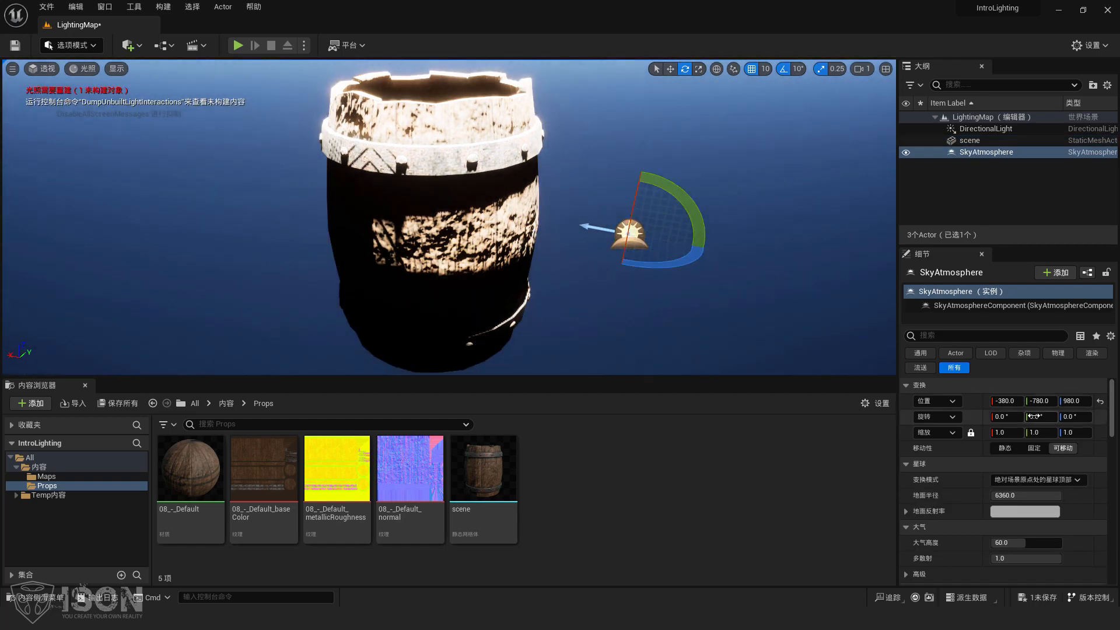
Examine the sky, the horizon and the barrel's lighting with the sky atmosphere in the level
left_click(139, 45)
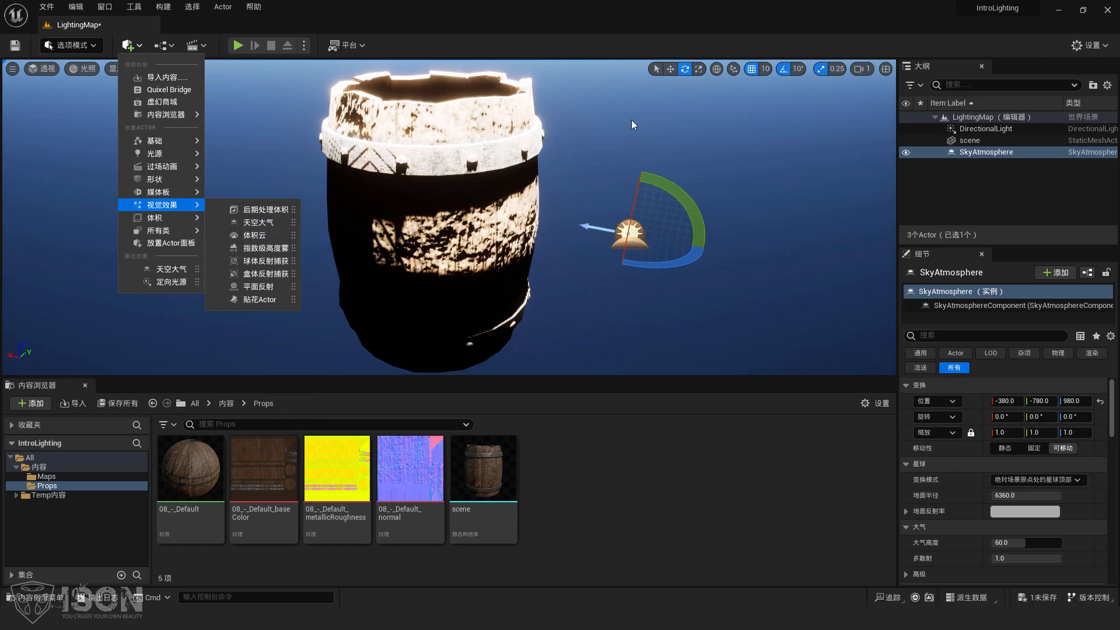
left_click(557, 48)
right_click_drag(630, 232, 453, 197)
key("s")
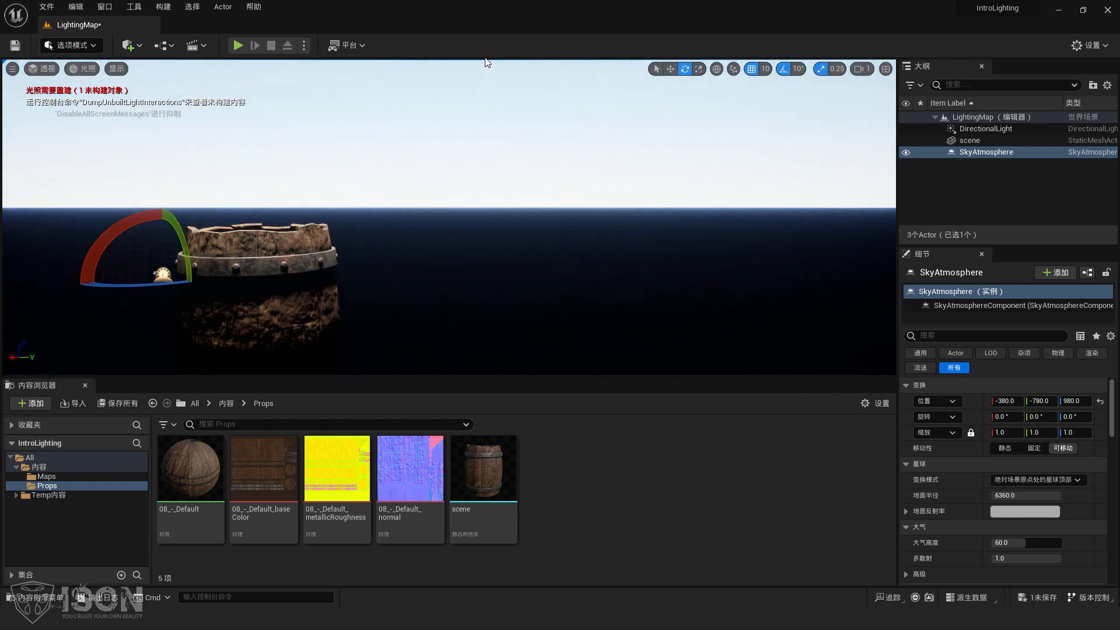
right_click_drag(488, 62, 488, 36)
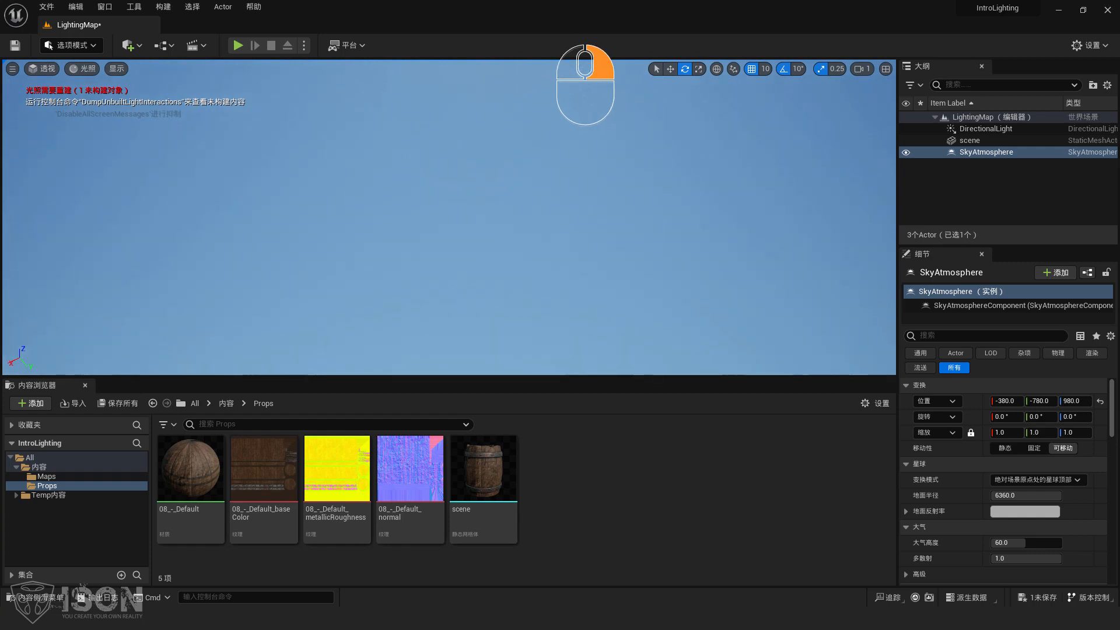
right_click_drag(551, 69, 551, 69)
right_click_drag(518, 210, 527, 358)
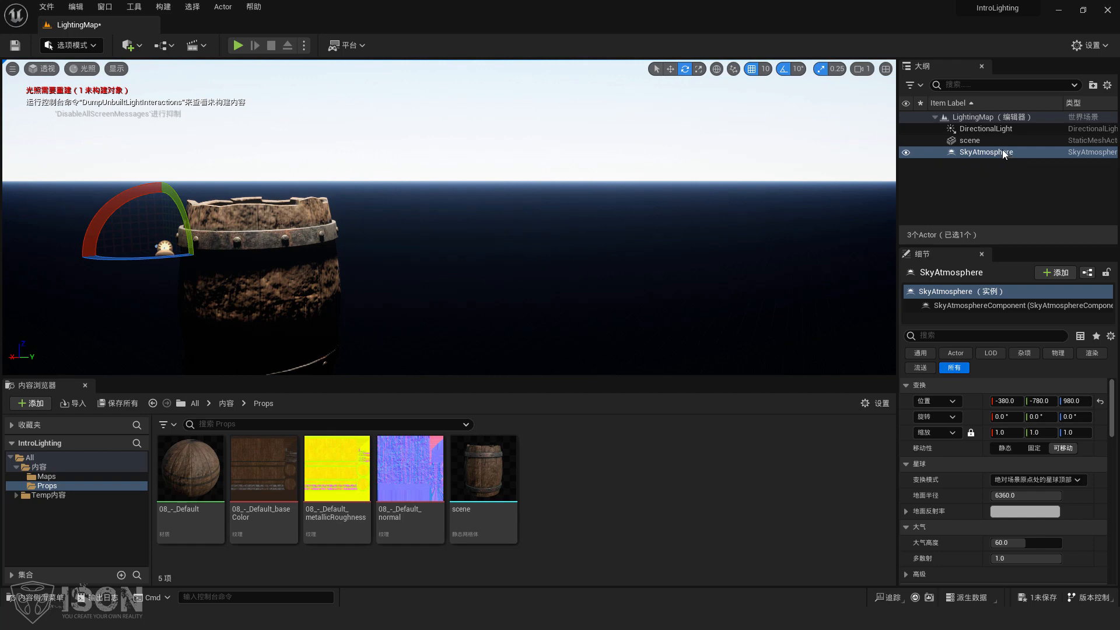
left_click(131, 45)
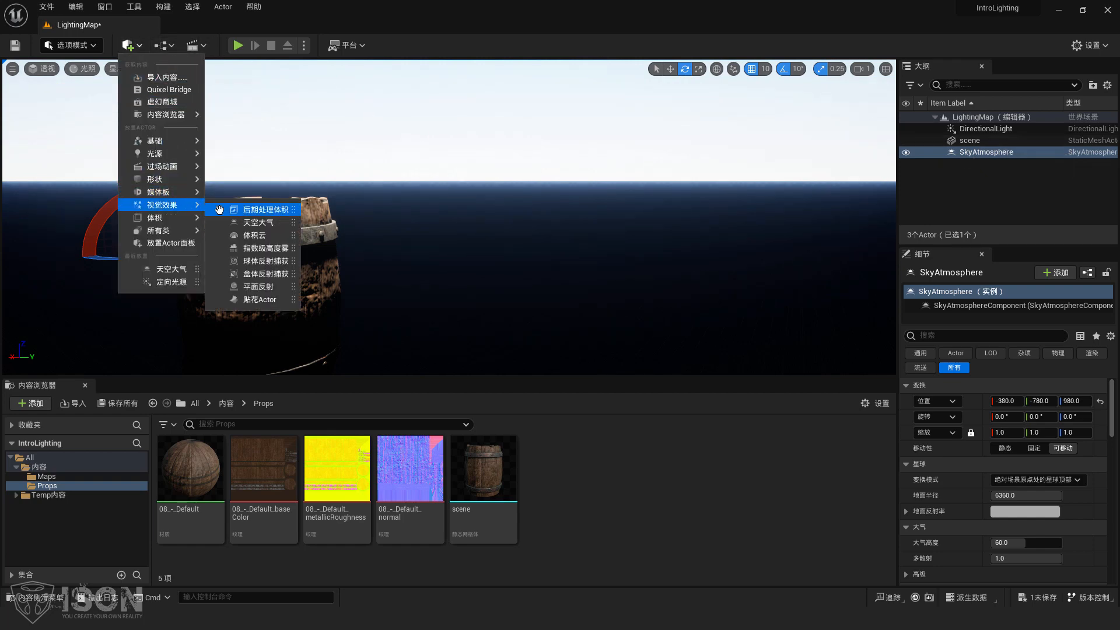
left_click(277, 223)
right_click_drag(473, 105, 464, 20)
right_click_drag(542, 76, 517, 248)
Switch to PowerPoint to review the Sky Light entry on the slide and return to Unreal Editor
key("alt+Tab")
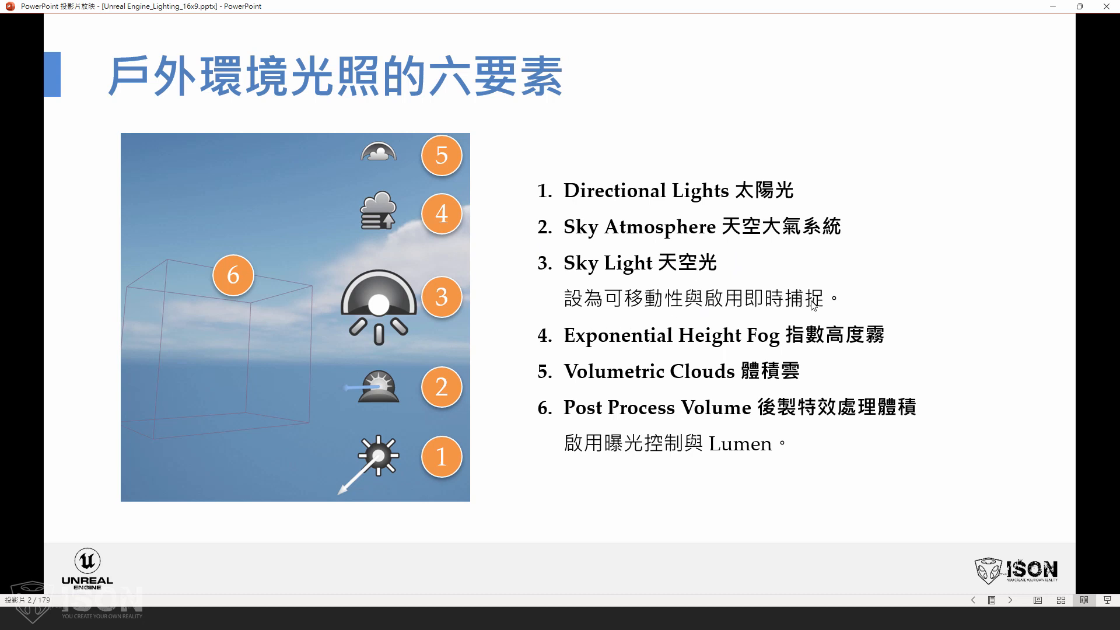
key("alt+Tab")
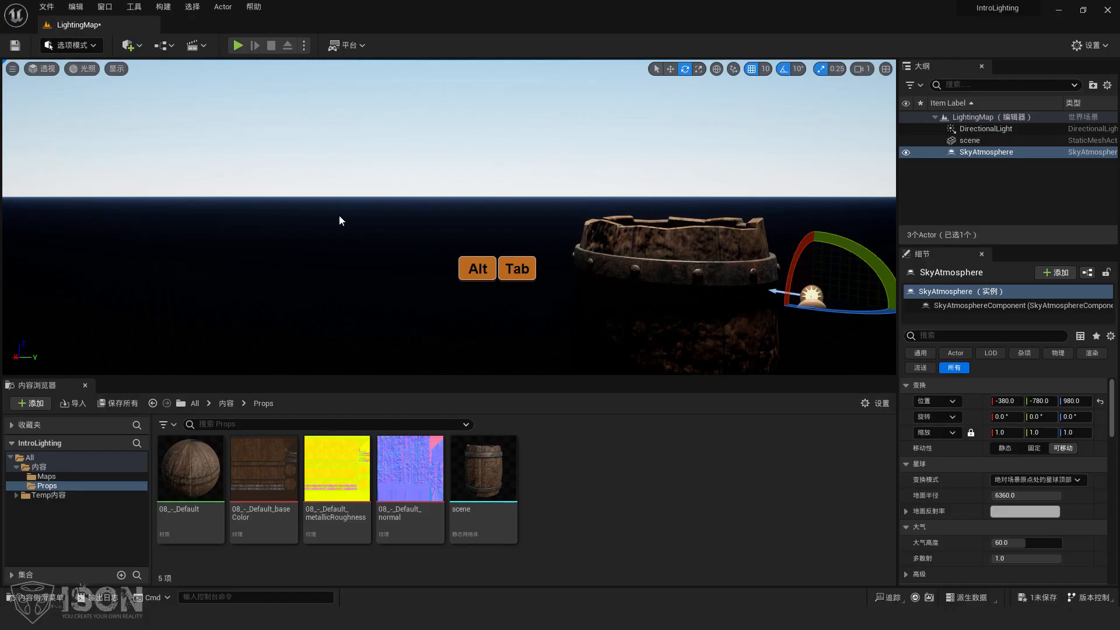
Place a 天空光照 (Sky Light) near the barrel, examine its effect on the shadowed side, and delete it
left_click(128, 46)
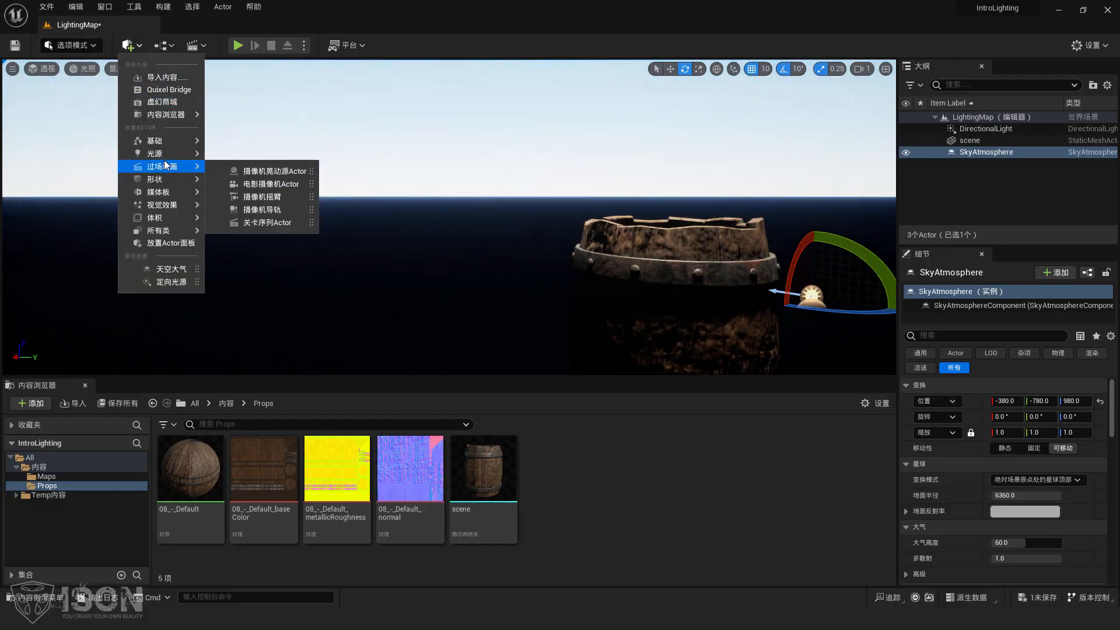
mouse_move(165, 155)
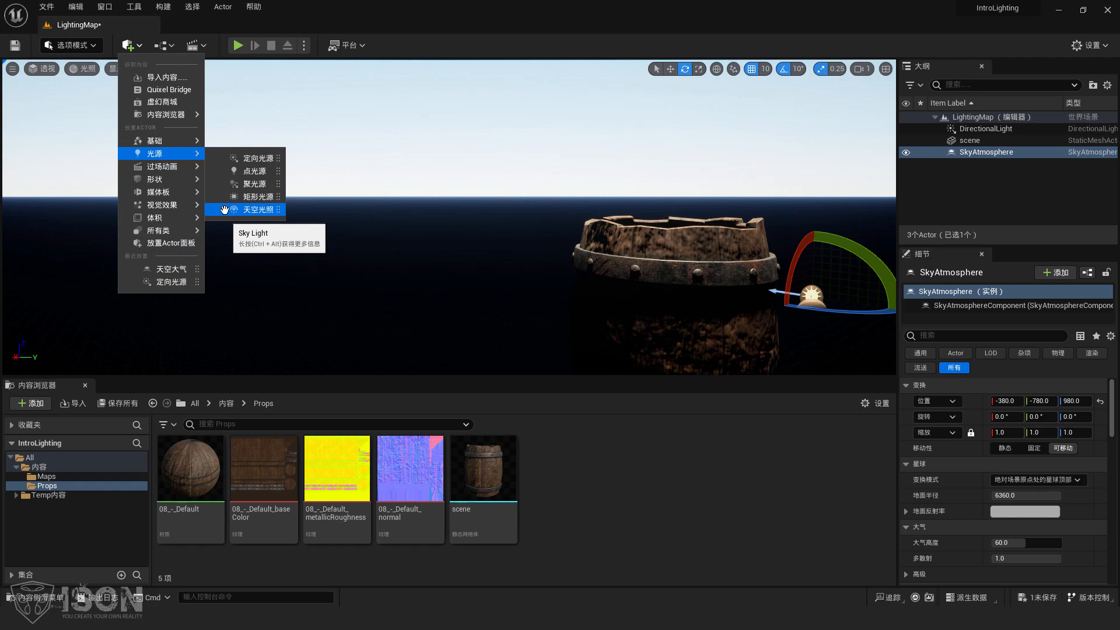
left_click_drag(224, 209, 390, 298)
right_click_drag(560, 257, 612, 298)
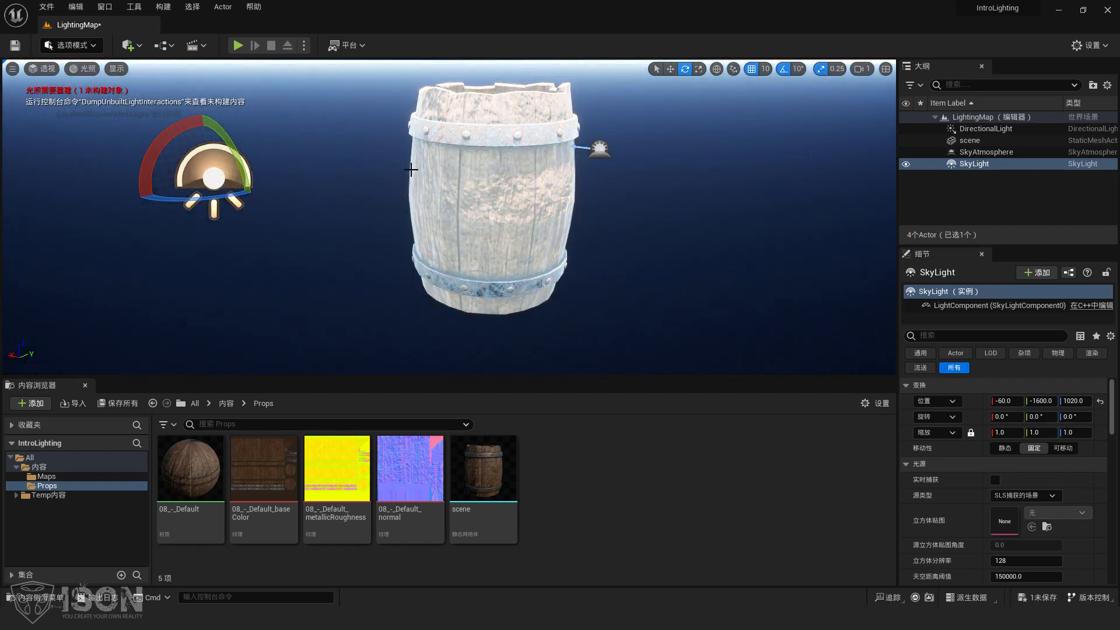
right_click_drag(341, 227, 289, 224)
key("Delete")
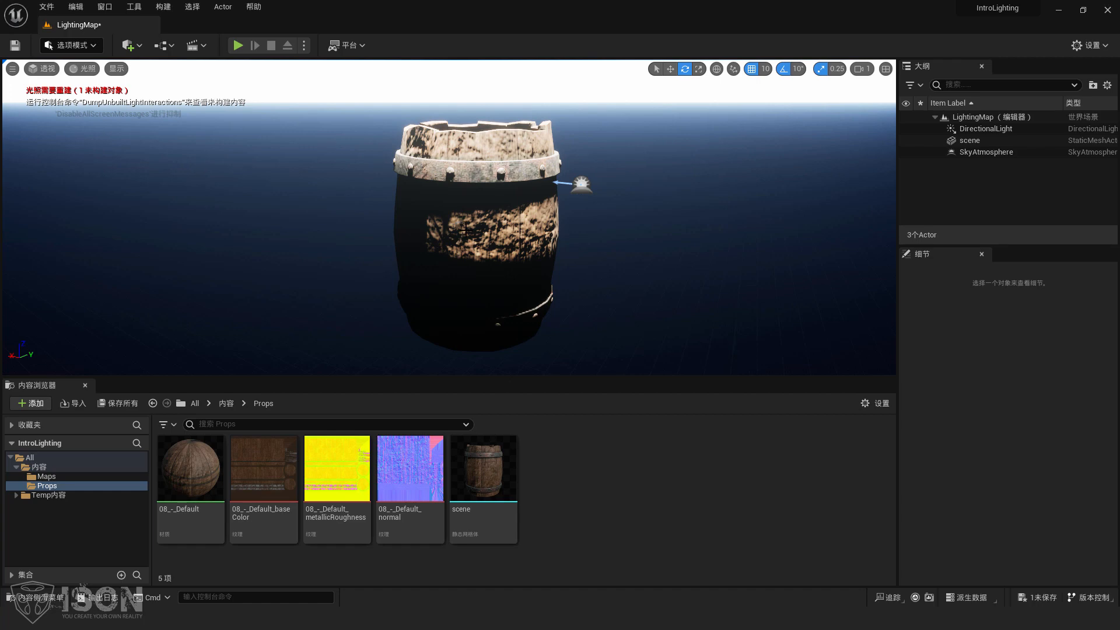
Add a 天空光照 (Sky Light) actor to the level and reset its location to 0, 0, 0
left_click(131, 46)
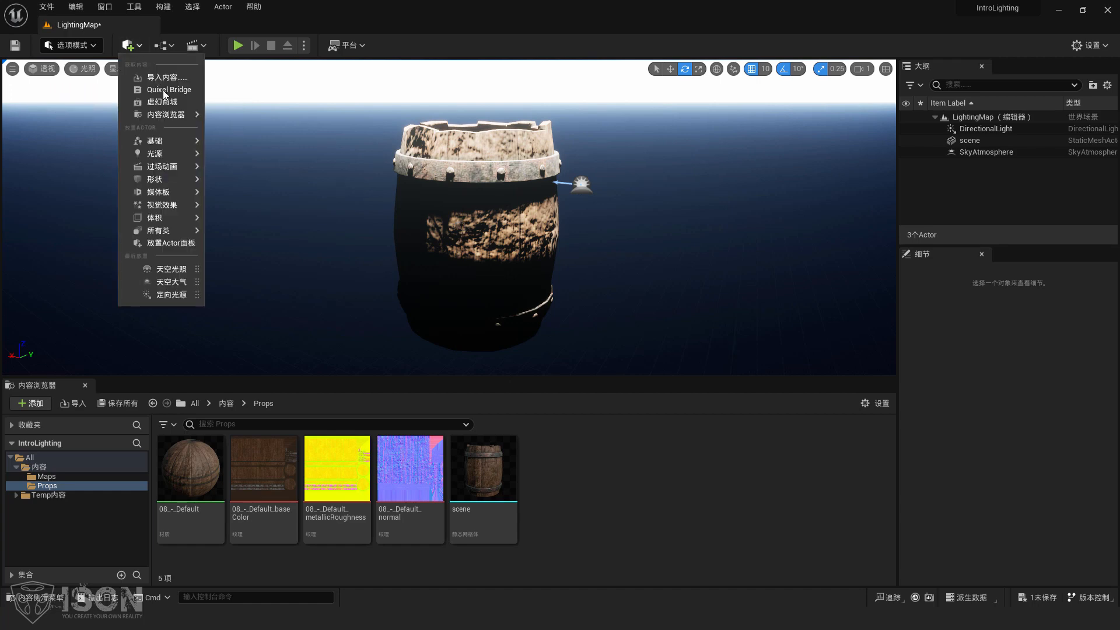
mouse_move(163, 155)
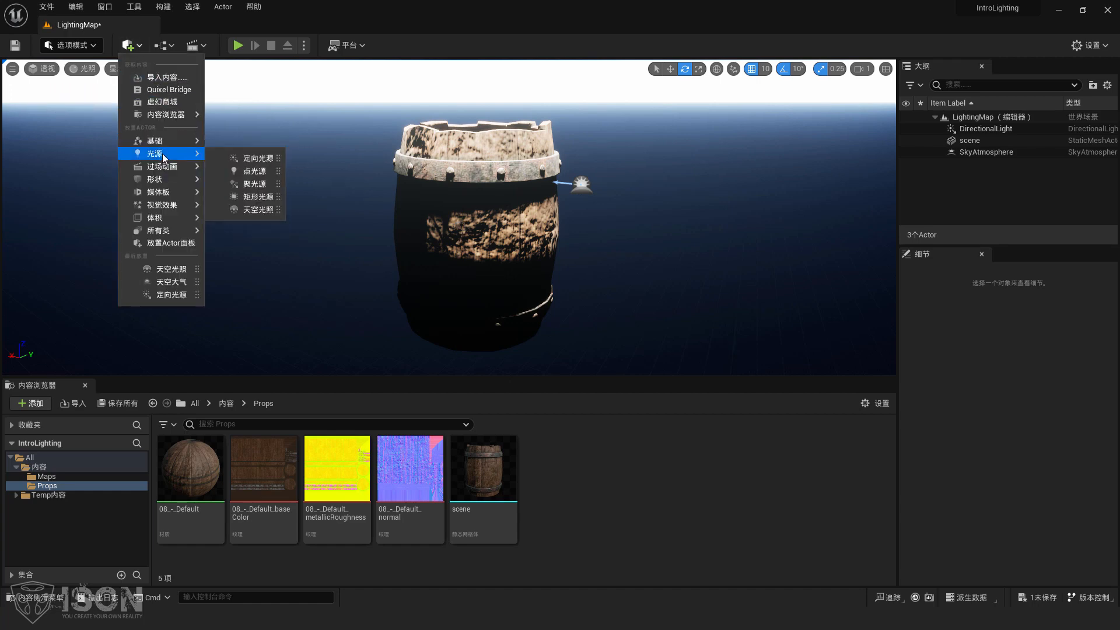
left_click(223, 209)
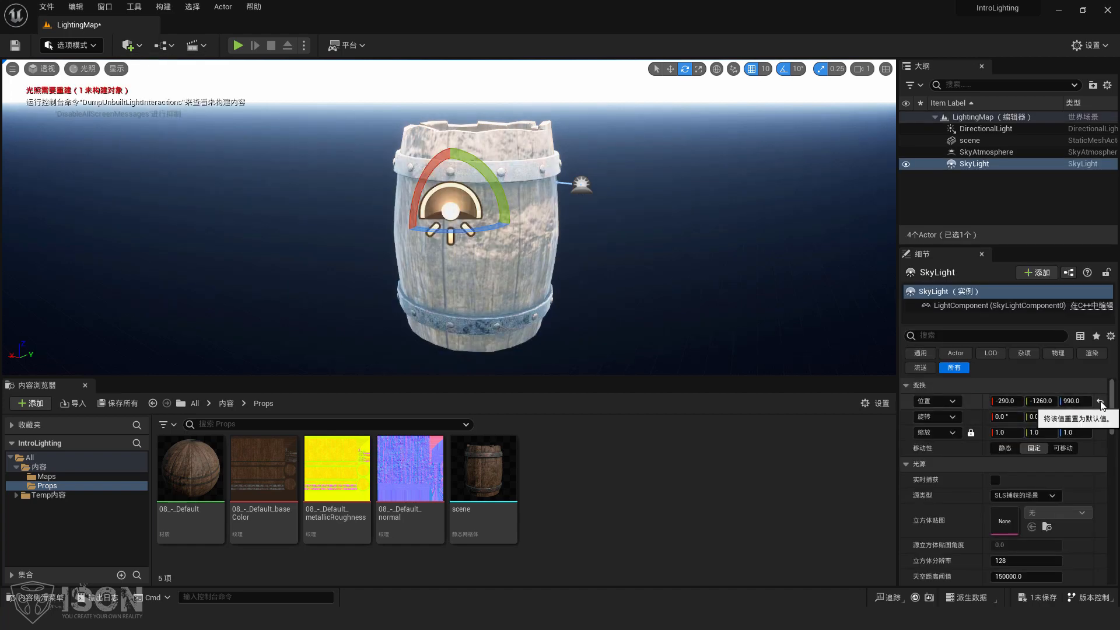
left_click(1100, 402)
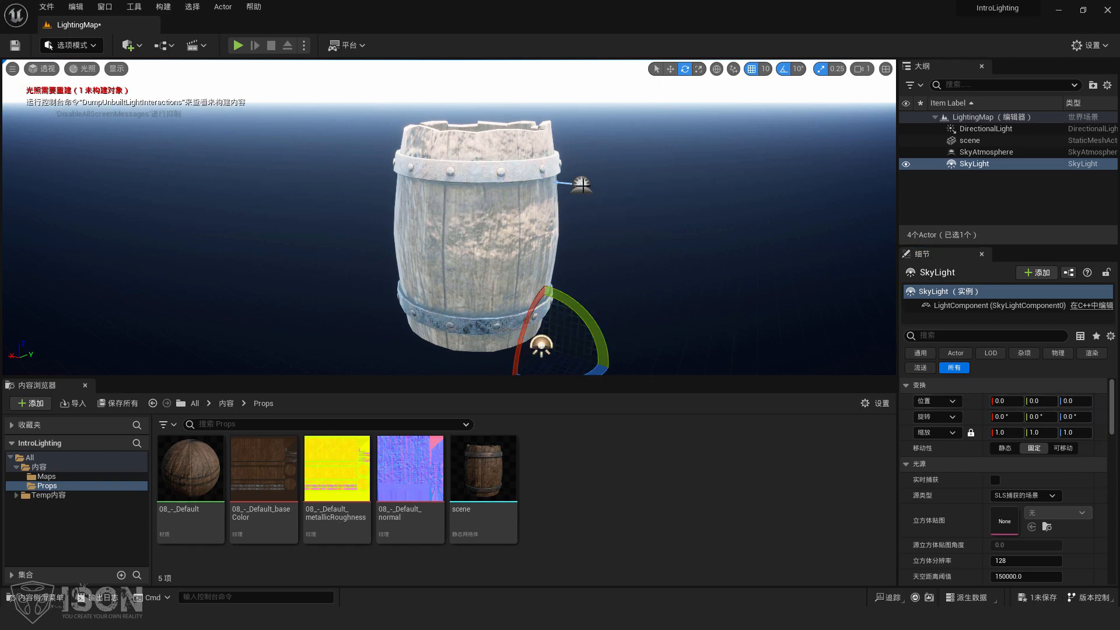
Reset the SkyAtmosphere actor's location to the origin and raise it above the barrel to a Z of 1200
left_click(581, 184)
left_click(1101, 402)
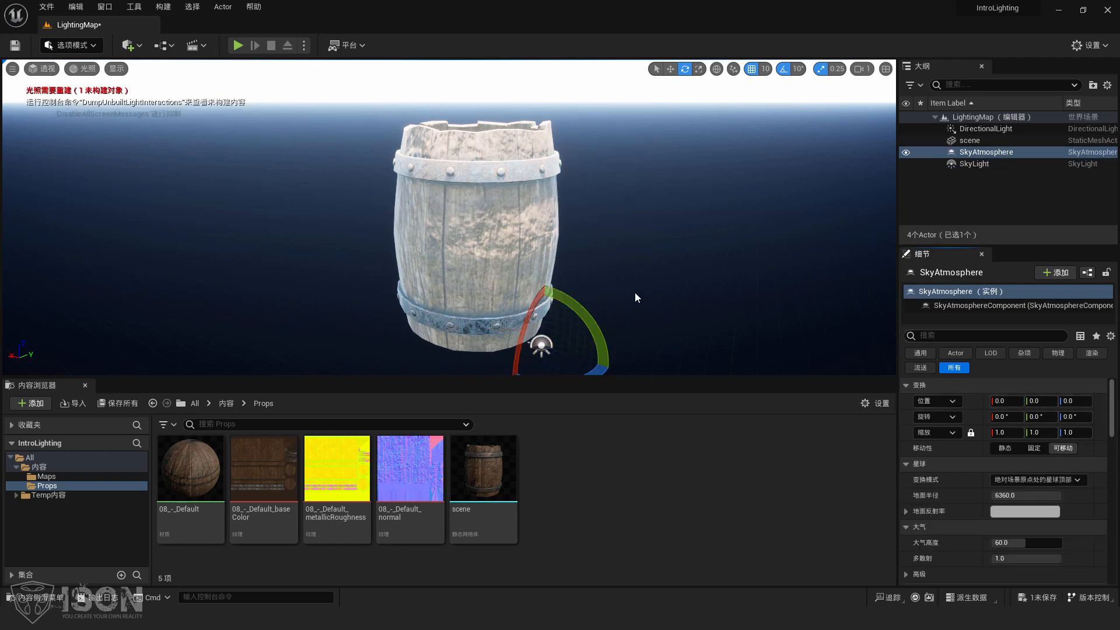
key("w")
left_click_drag(533, 338, 576, 66)
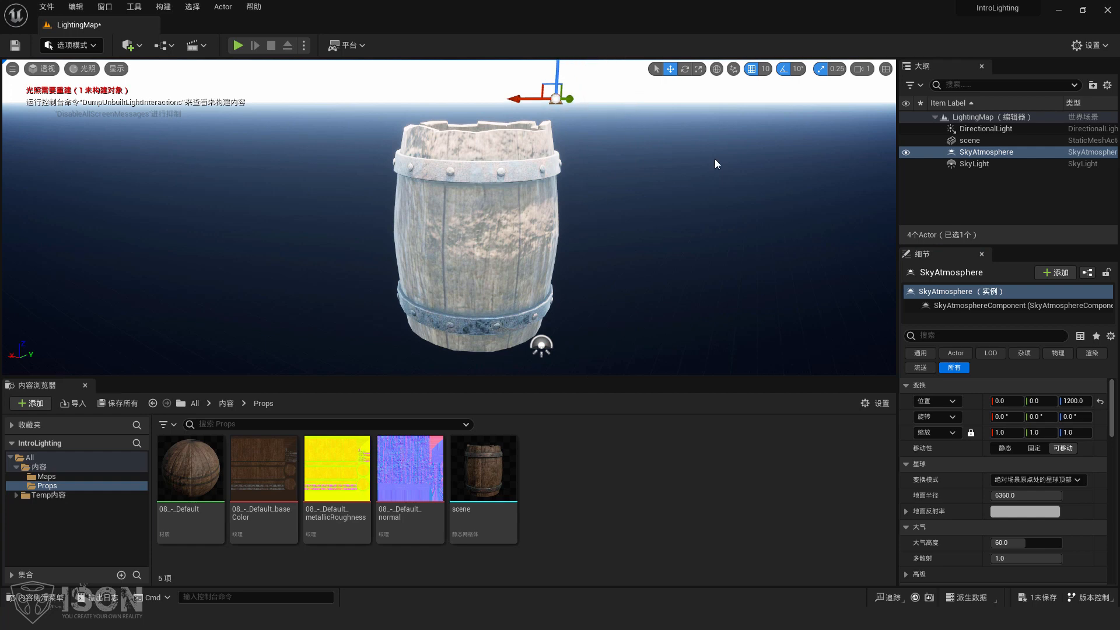
Raise the SkyLight straight up above the barrel, just over the SkyAtmosphere icon, to a Z of 1280
left_click(970, 140)
left_click(969, 165)
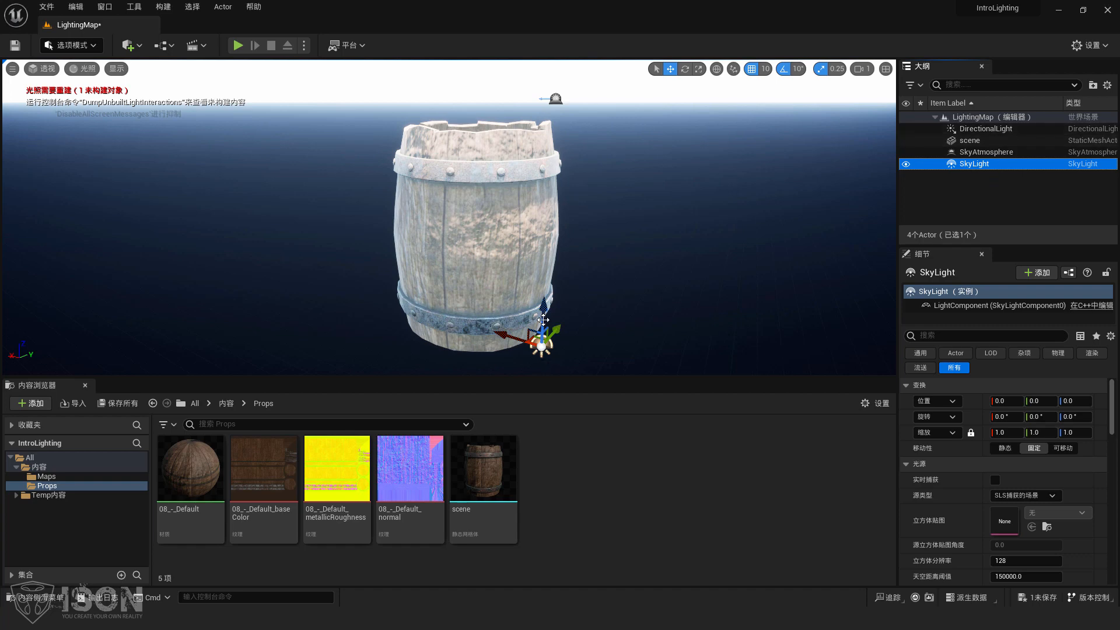
left_click_drag(543, 318, 605, 132)
right_click_drag(595, 110, 585, 83)
left_click_drag(586, 156, 585, 143)
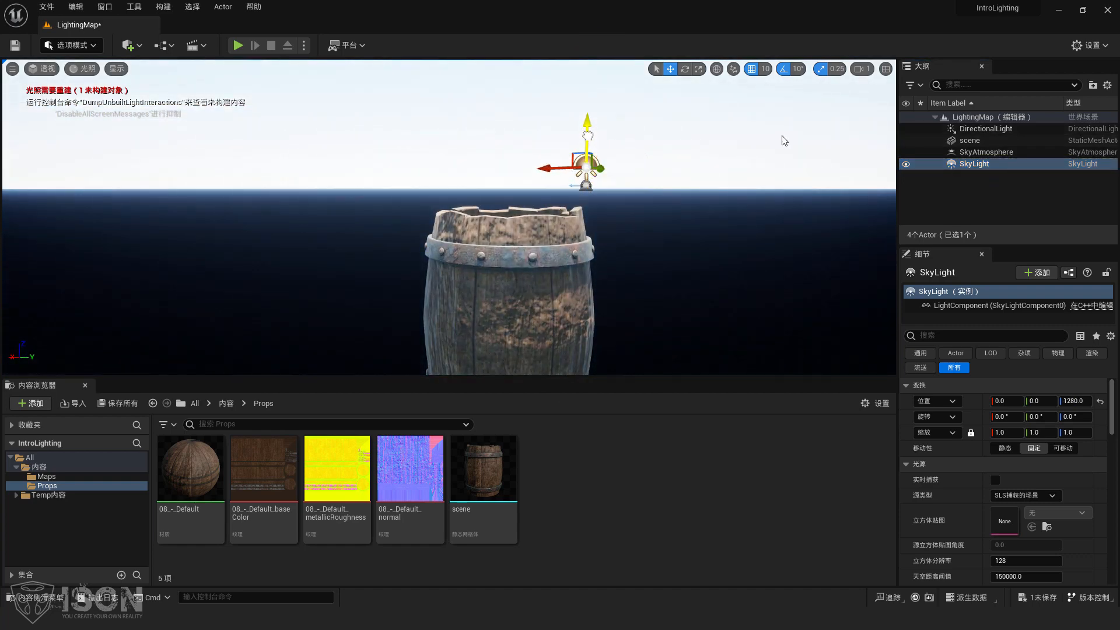
Reset the DirectionalLight's location to the origin and raise it above the SkyLight to a Z of 1410
left_click(968, 129)
key("w")
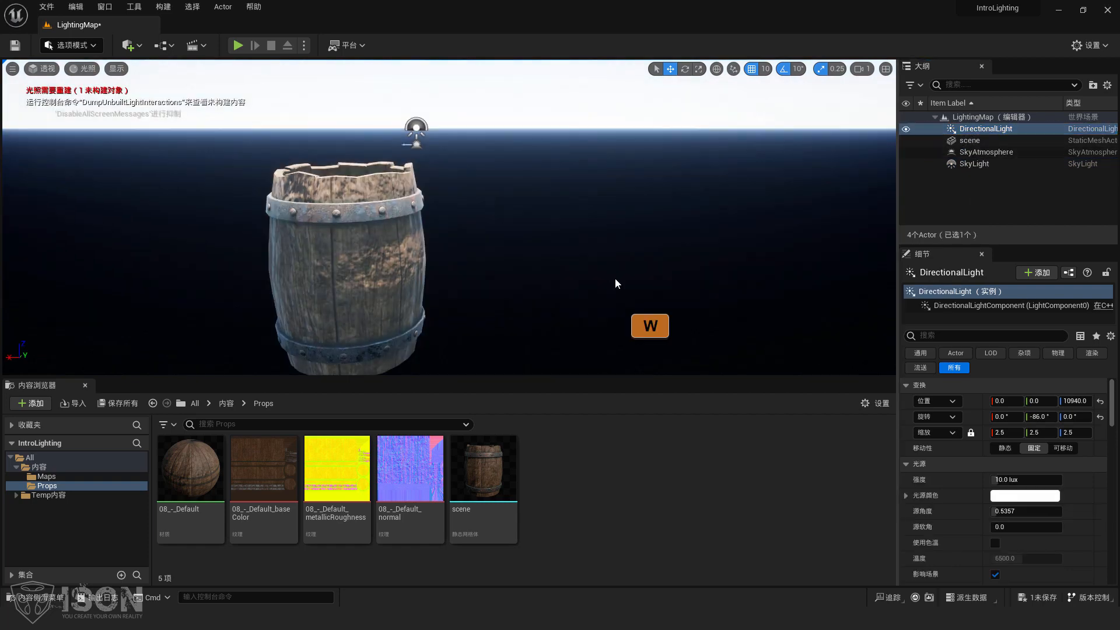
key("f")
right_click_drag(553, 224, 561, 248)
left_click(1101, 401)
key("f")
key("s")
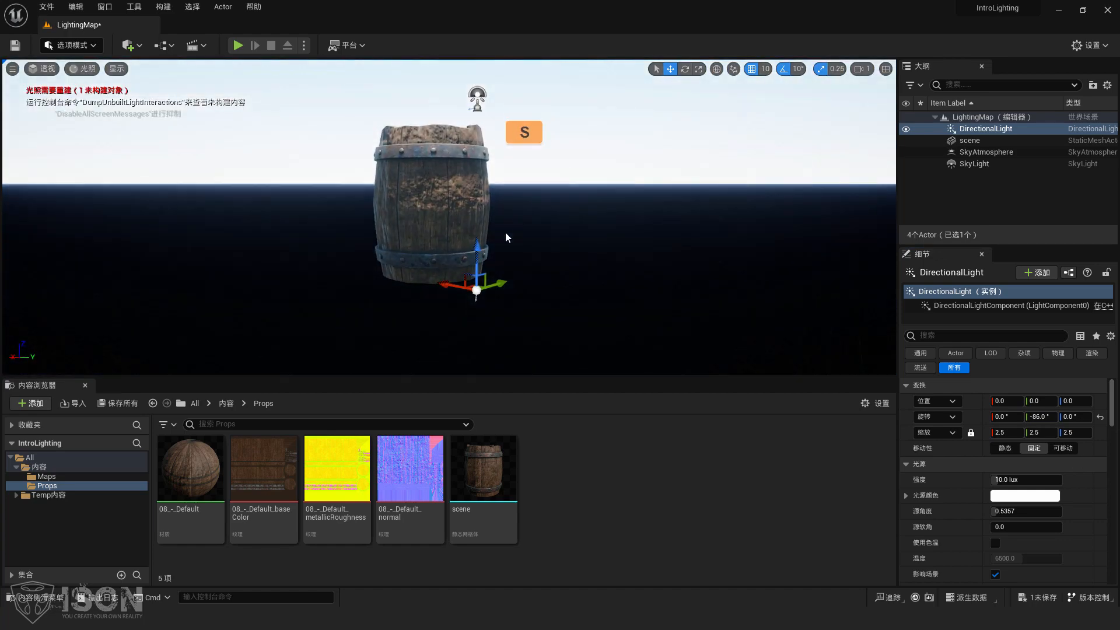
left_click_drag(474, 260, 479, 69)
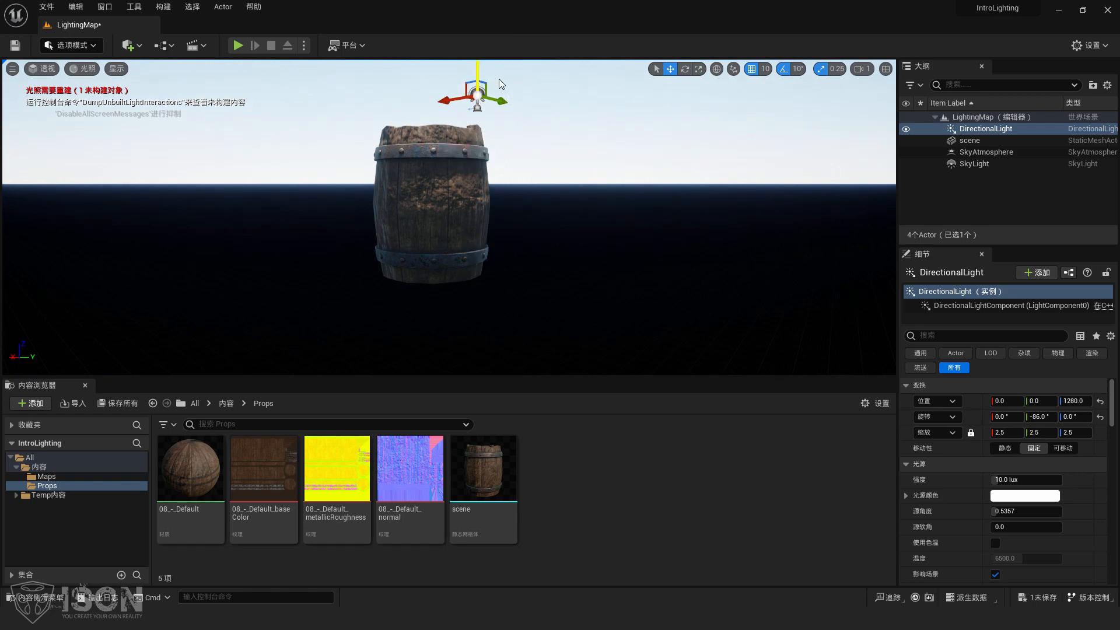
right_click_drag(524, 98, 558, 211)
key("w")
left_click_drag(530, 217, 533, 153)
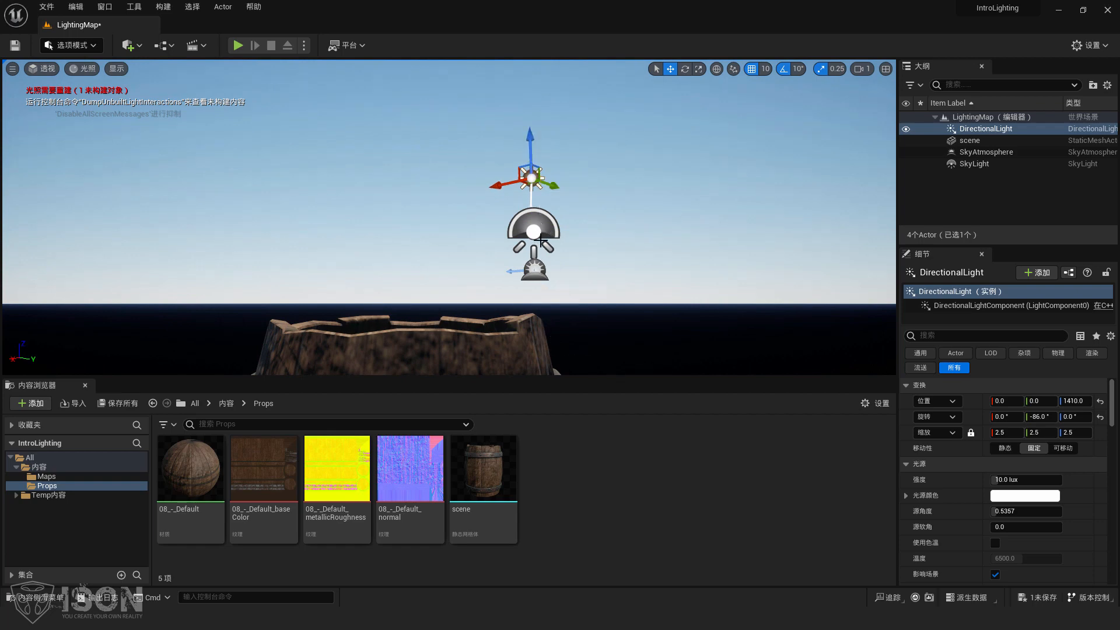
Select the sky atmosphere, sky light and directional light icons one after another to check how they are stacked above the barrel
left_click(538, 269)
left_click(542, 230)
left_click(532, 178)
right_click_drag(642, 220, 643, 219)
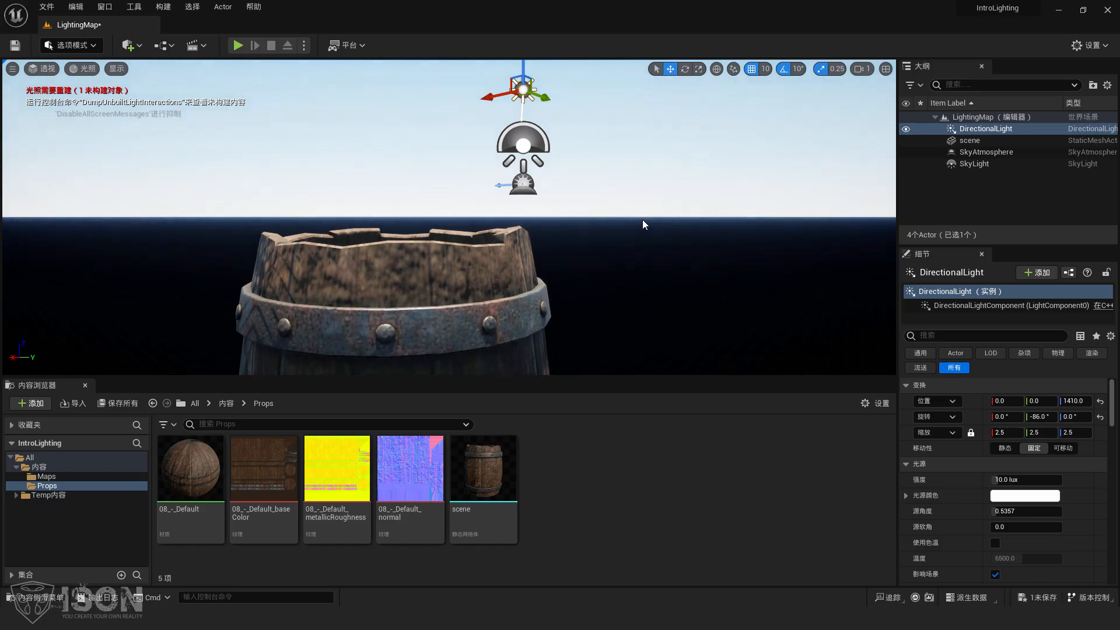
Compare the barrel scene in Unreal Editor with the six outdoor lighting elements on the PowerPoint slide, ending back in the editor
key("alt+Tab")
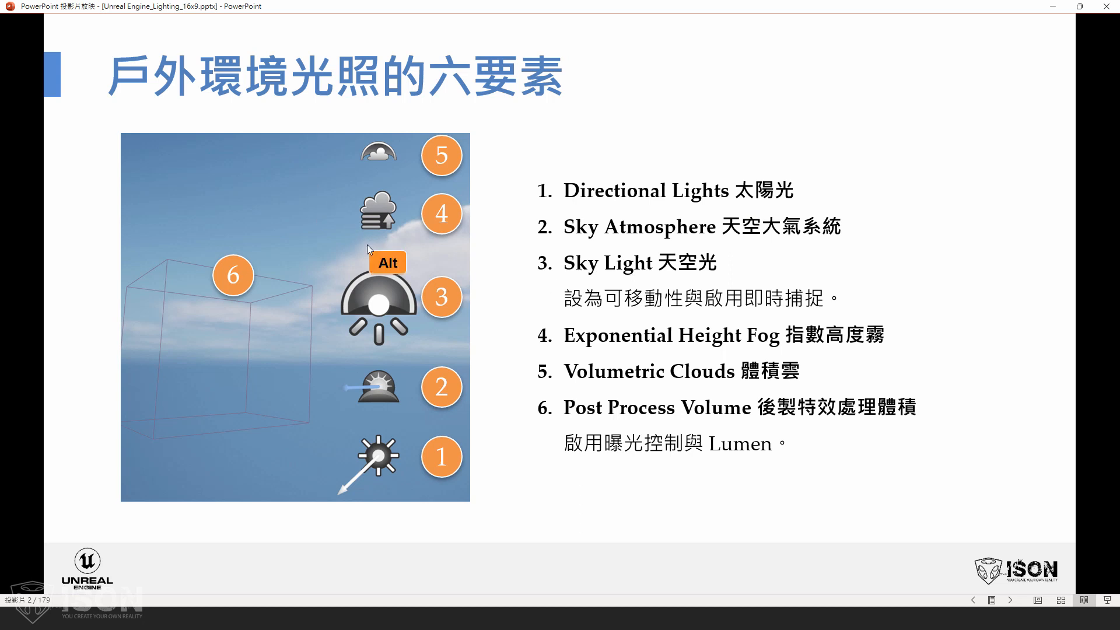
key("alt+Tab")
right_click_drag(499, 236, 490, 324)
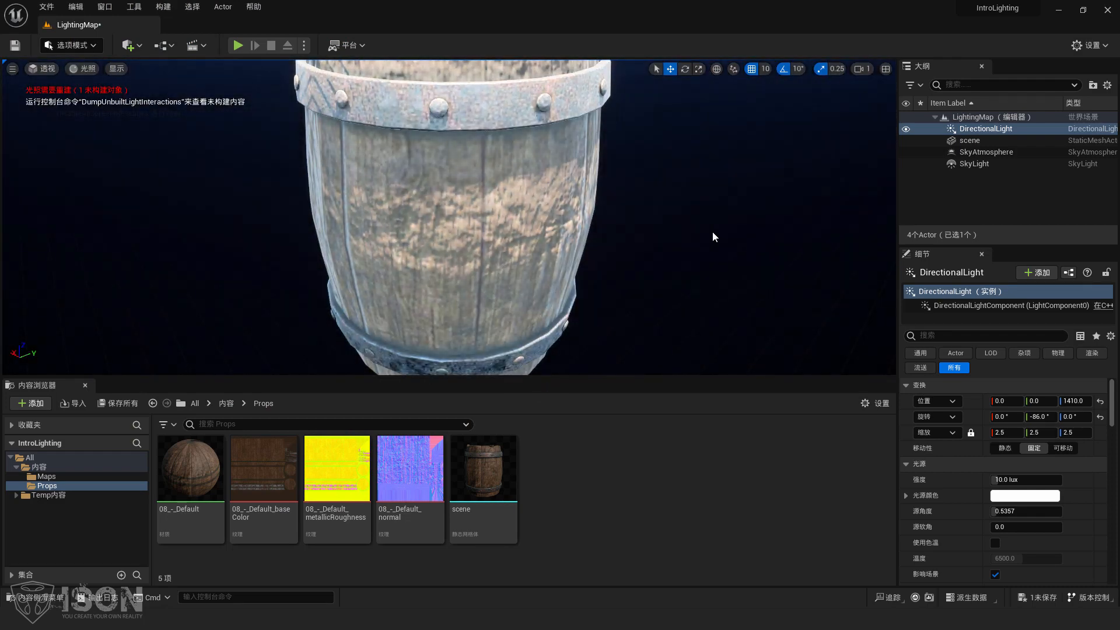
key("alt+Tab")
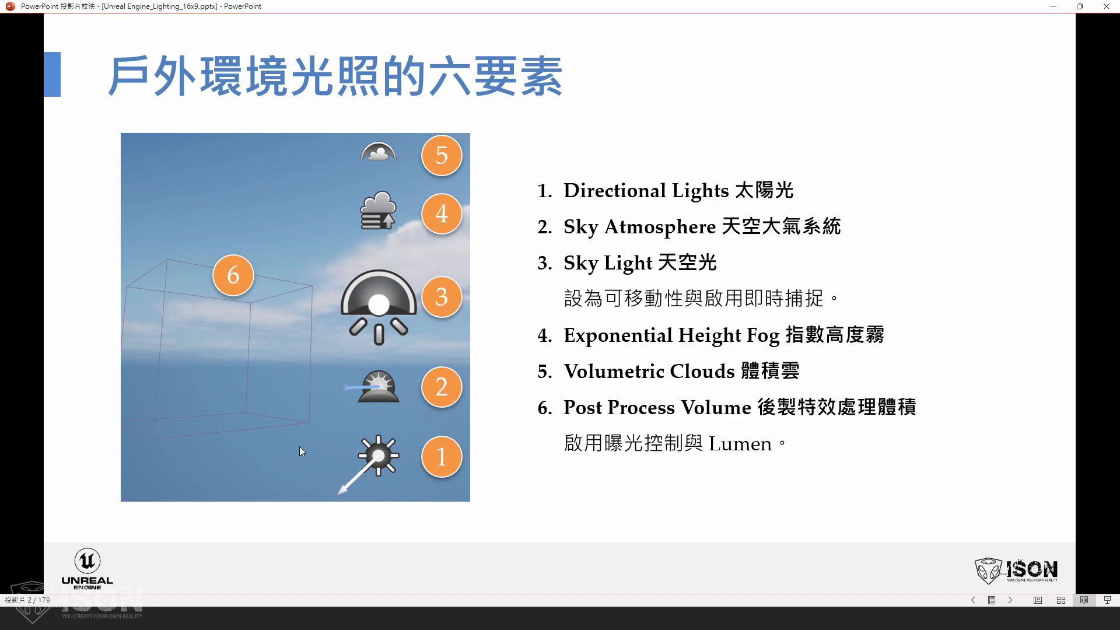
key("alt+Tab")
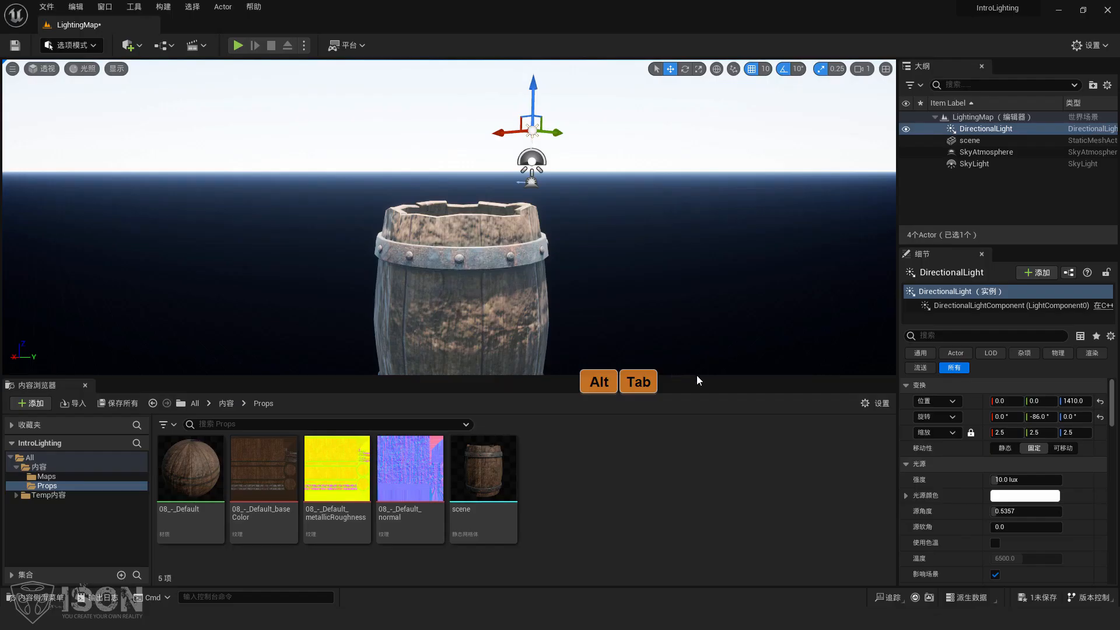
right_click_drag(752, 242, 555, 203)
right_click_drag(655, 233, 527, 314)
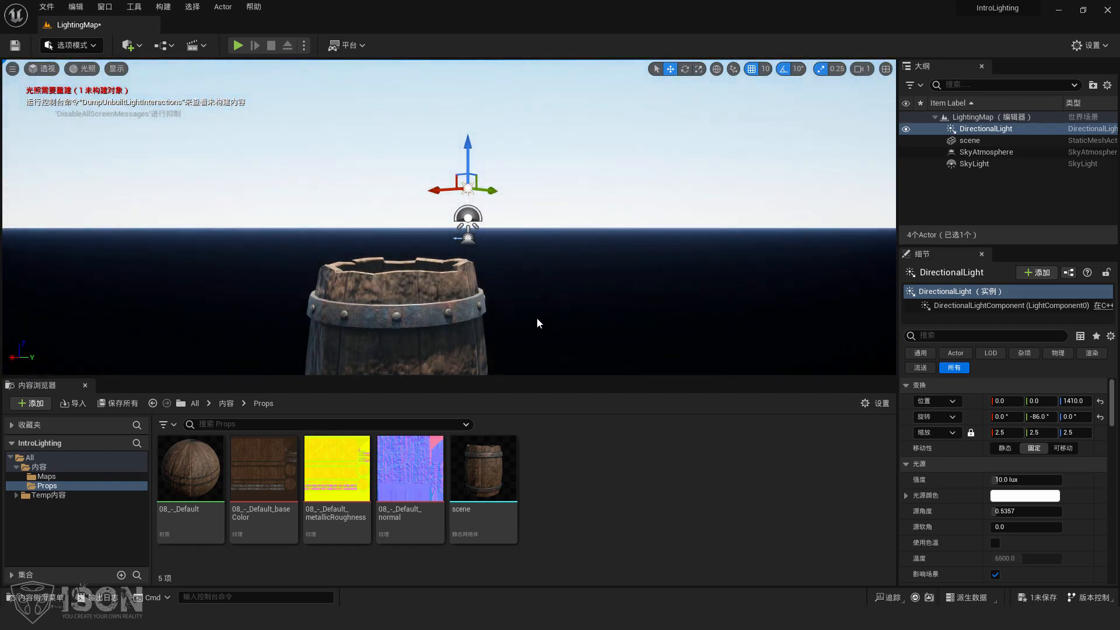
key("alt")
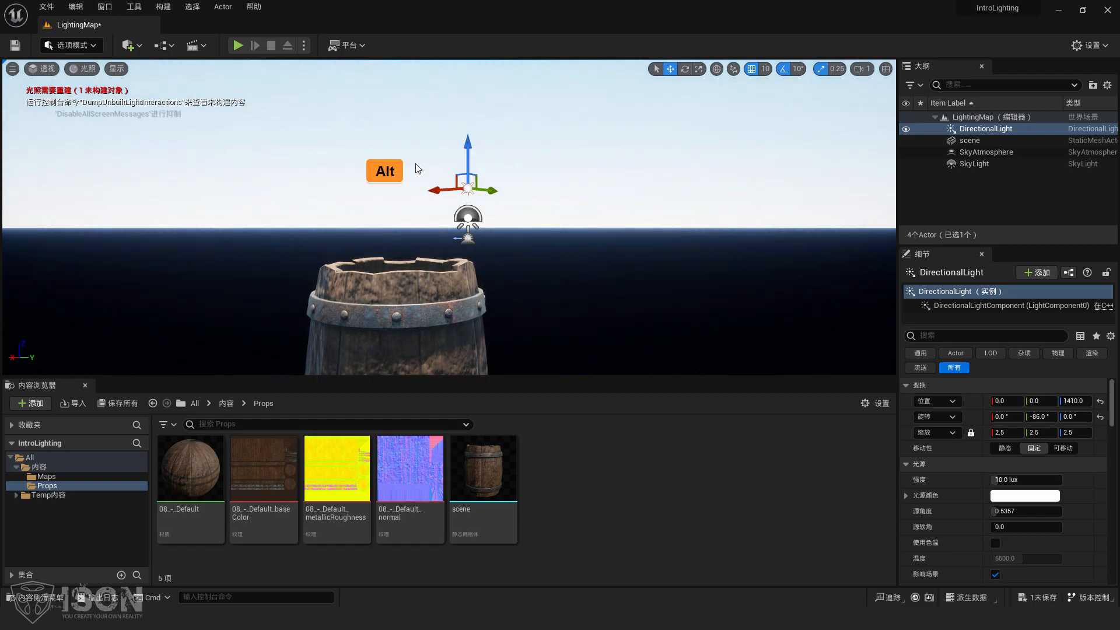
key("alt+Tab")
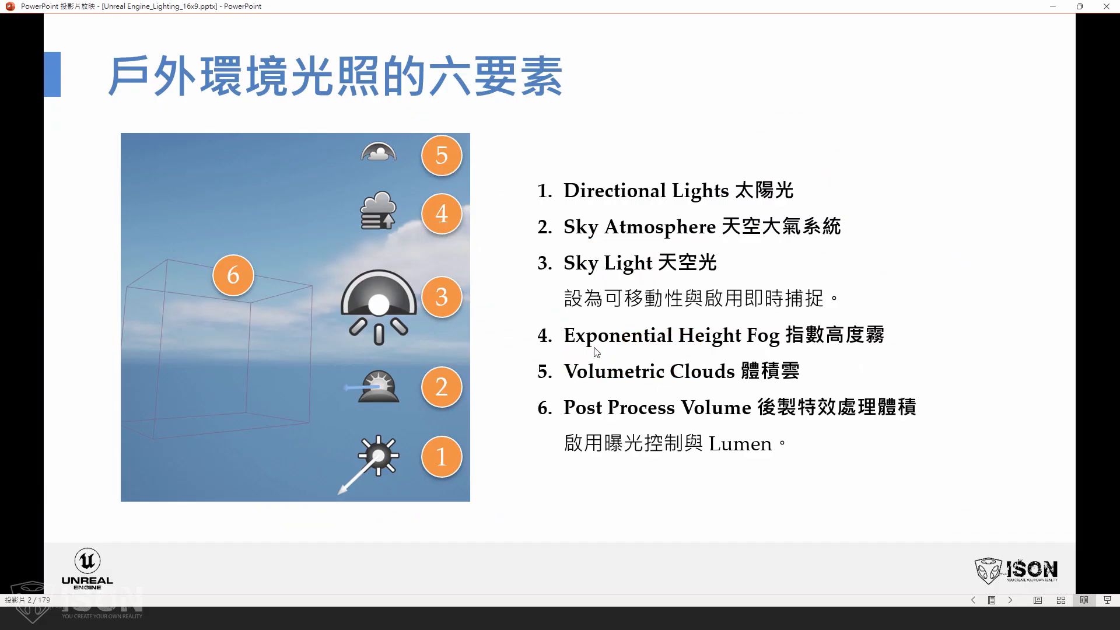
key("alt+Tab")
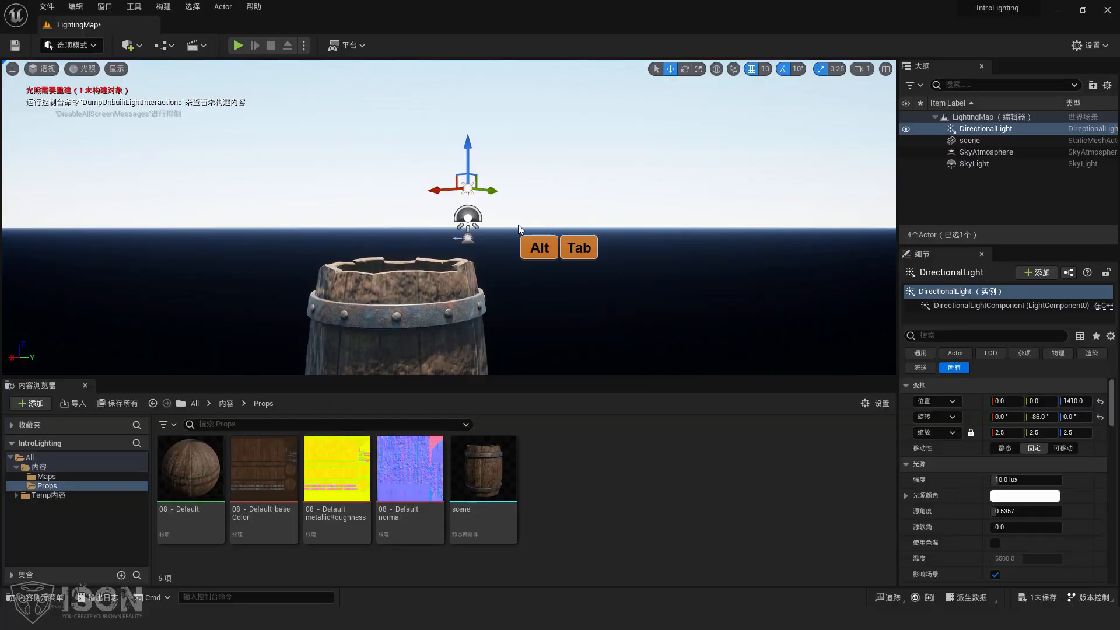
Try an 指数级高度雾 (Exponential Height Fog) actor in the level to preview its effect on the horizon, and undo its creation
left_click(136, 45)
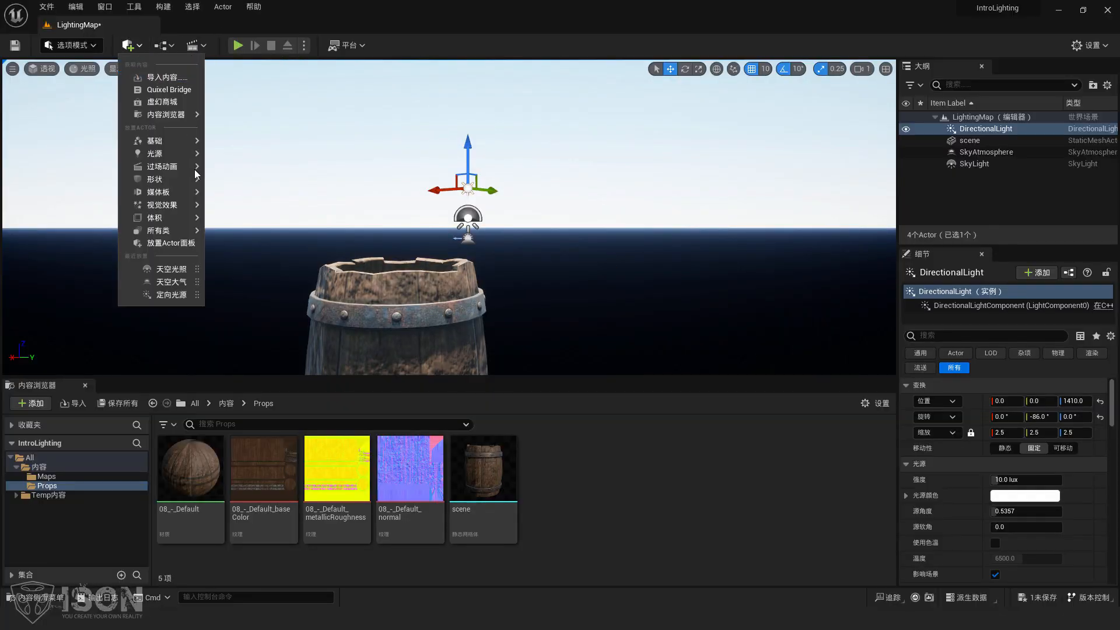
mouse_move(176, 207)
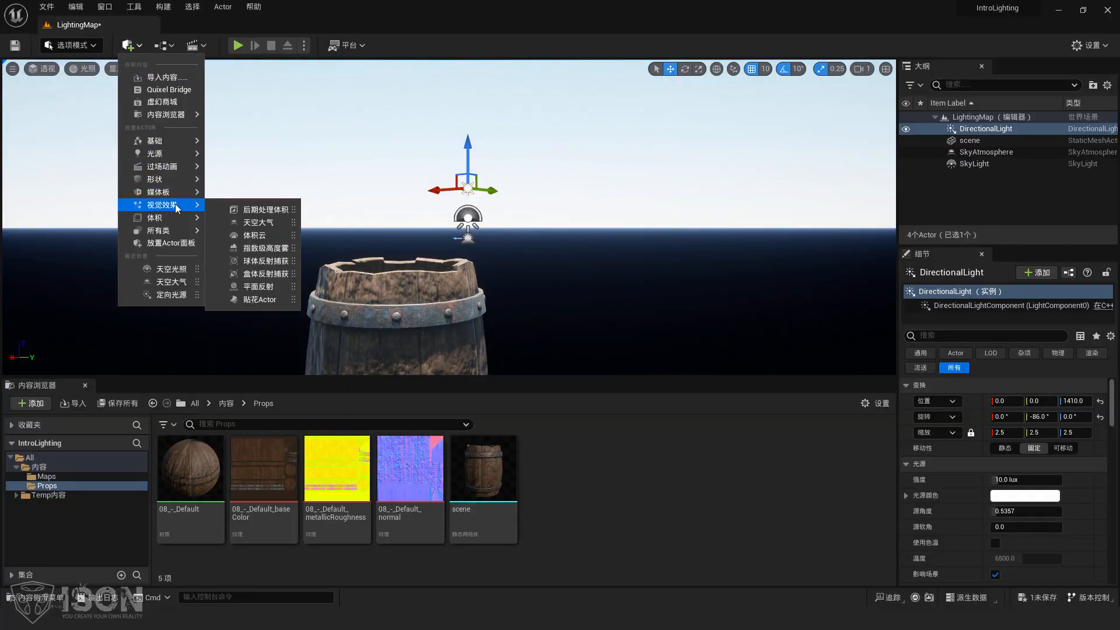
left_click(217, 248)
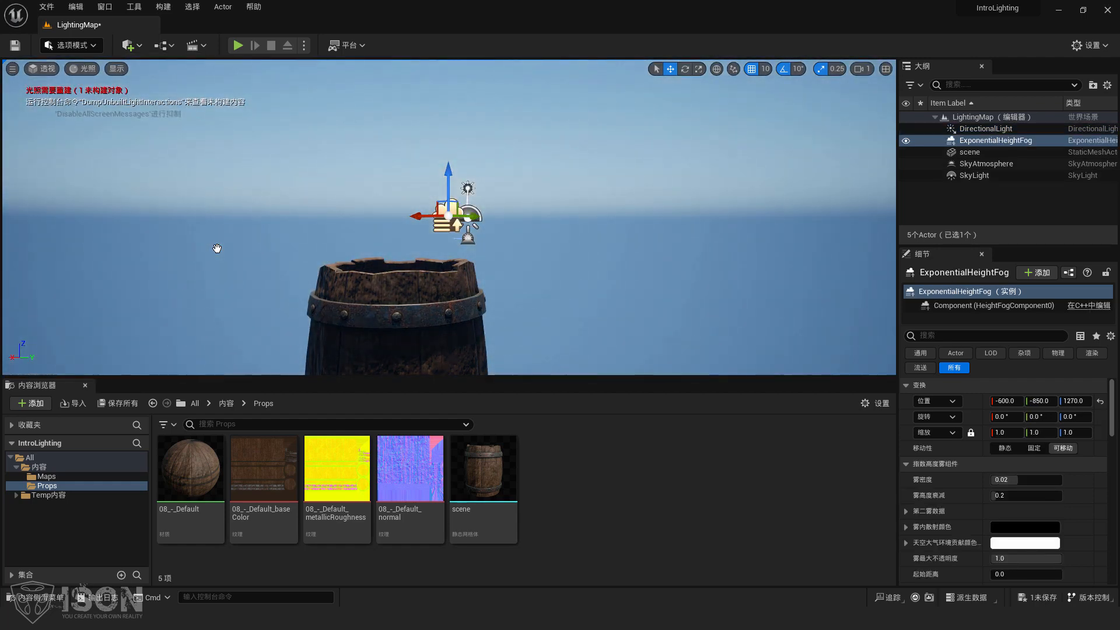
key("ctrl+z")
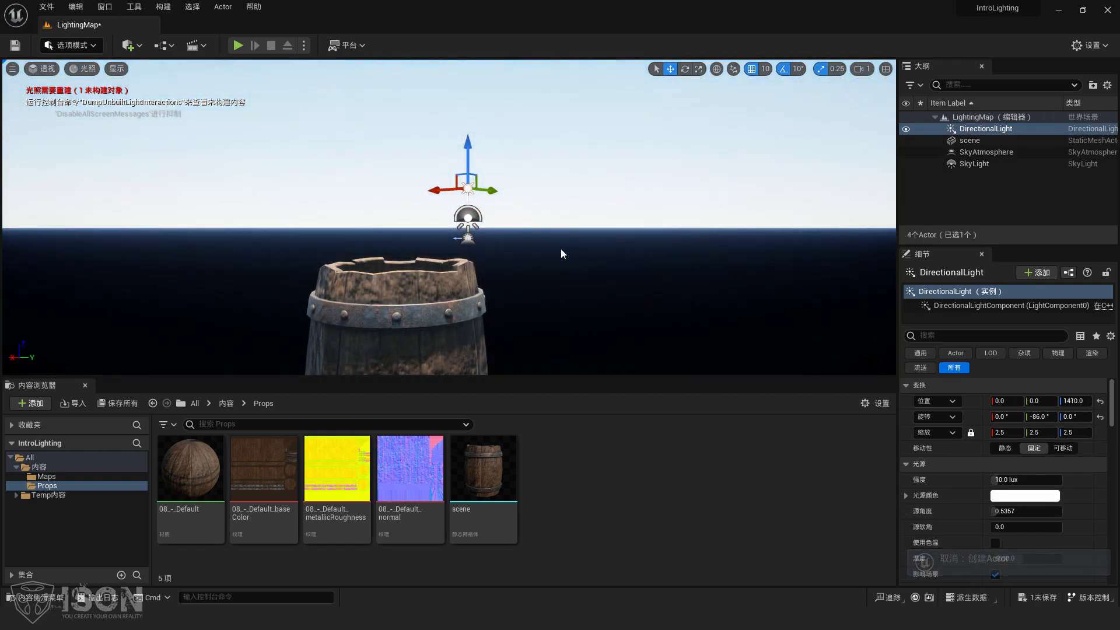
Add an 指数级高度雾 (Exponential Height Fog) actor, reset its location to the origin and raise it above the other icons to Z 1480
left_click(129, 45)
mouse_move(175, 209)
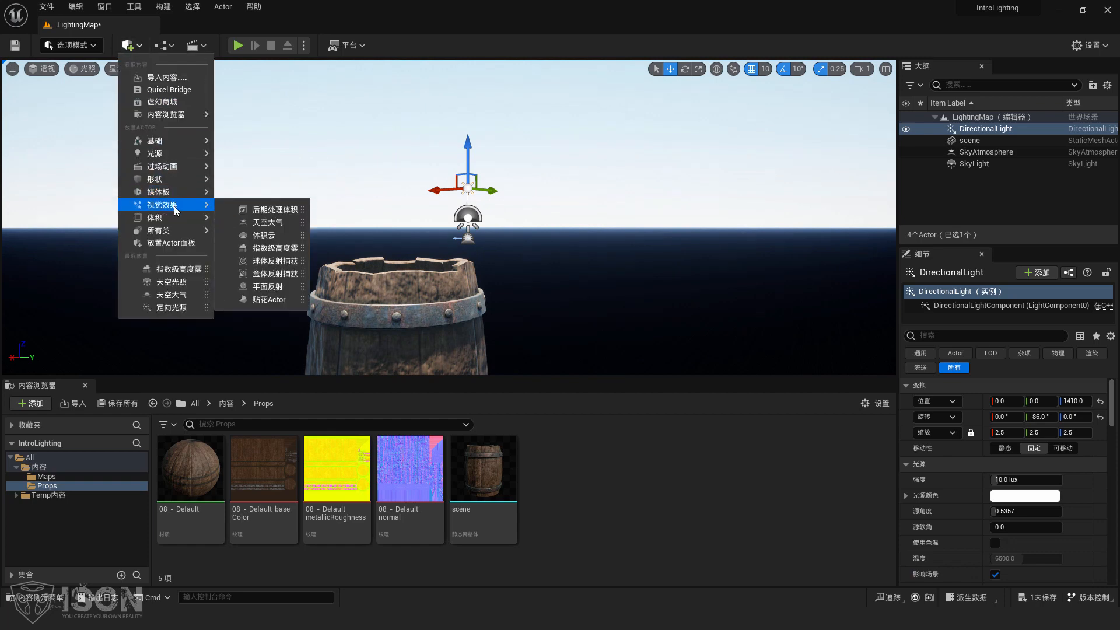
left_click(232, 248)
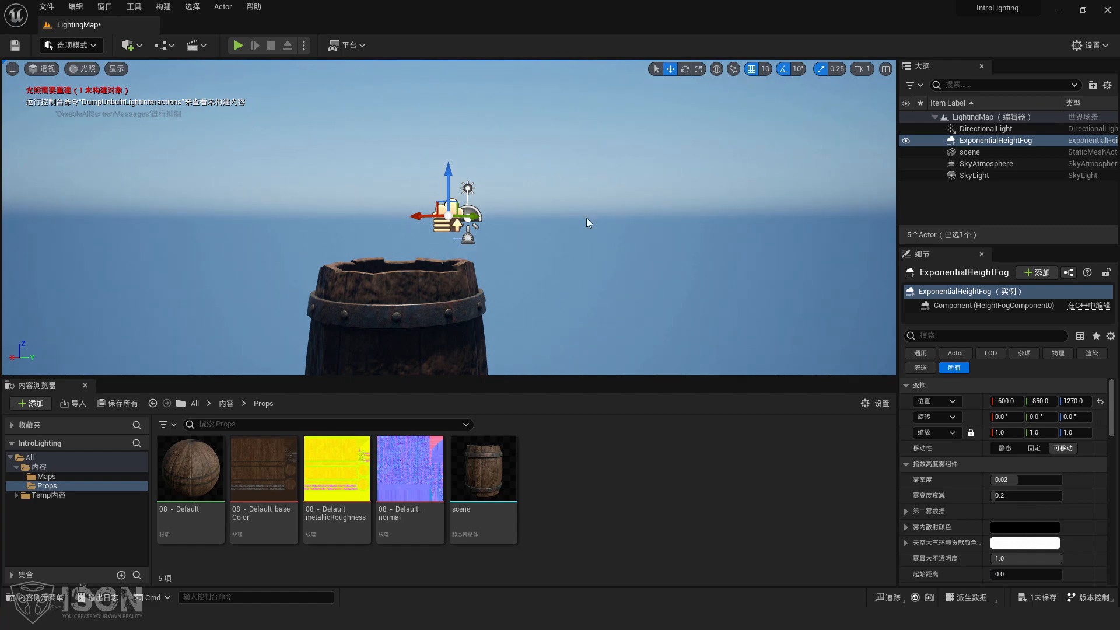
left_click(1100, 401)
right_click_drag(654, 318, 479, 307)
key("w")
key("s")
left_click_drag(468, 329, 466, 88)
Examine the horizon and barrel with the height fog in place, checking the scene against the PowerPoint slide
key("w")
right_click_drag(540, 221, 467, 230)
key("s")
key("d")
key("w")
key("a")
key("s")
key("alt+Tab")
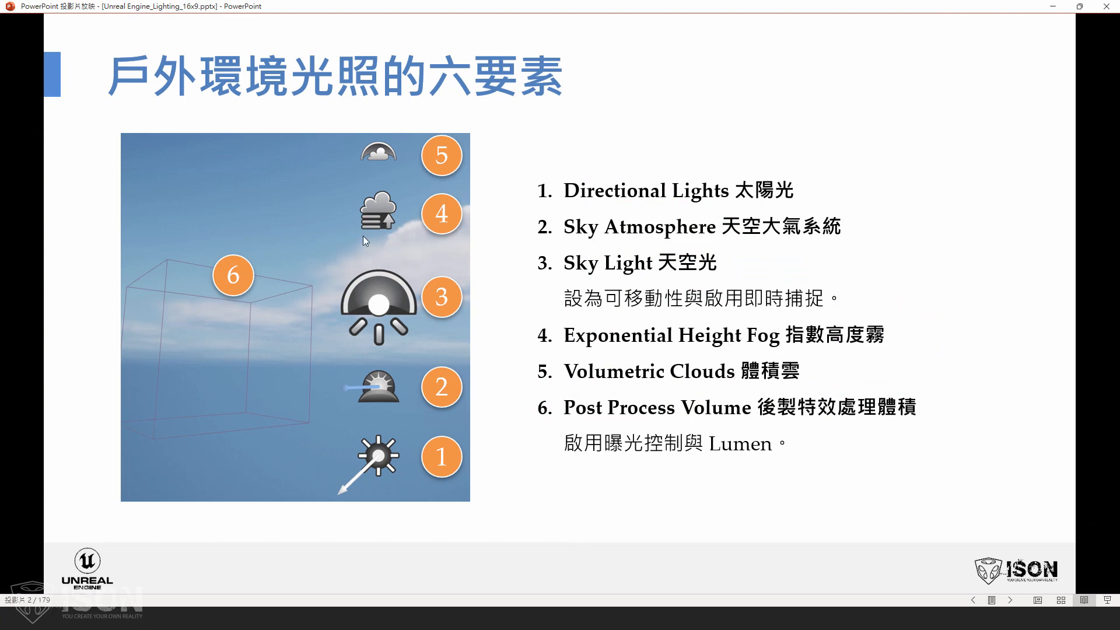
key("alt+Tab")
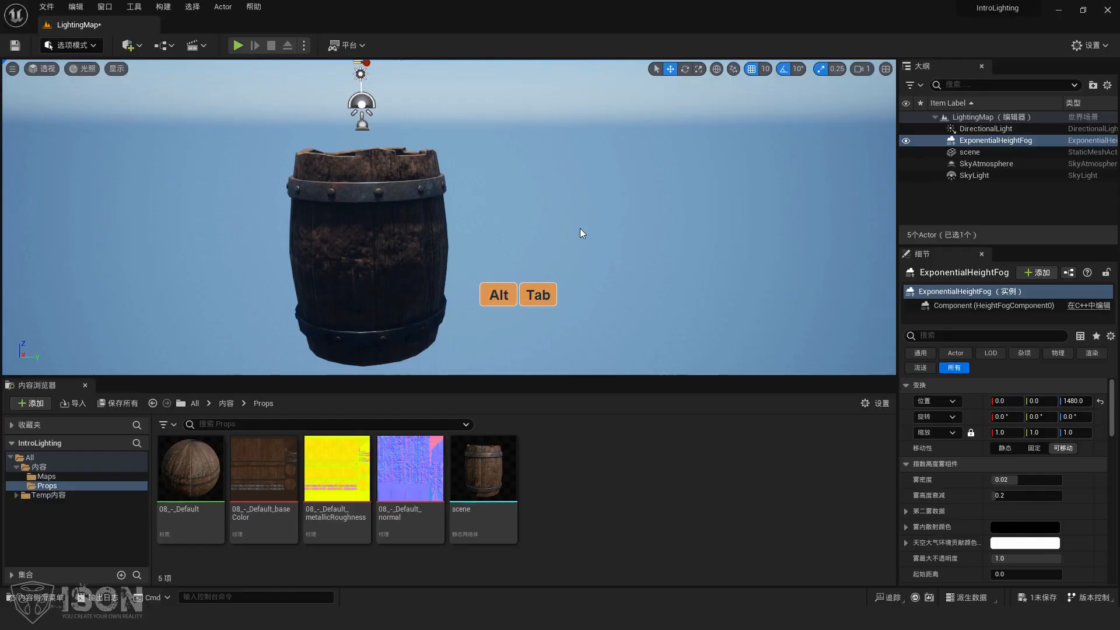
right_click_drag(580, 229, 677, 245)
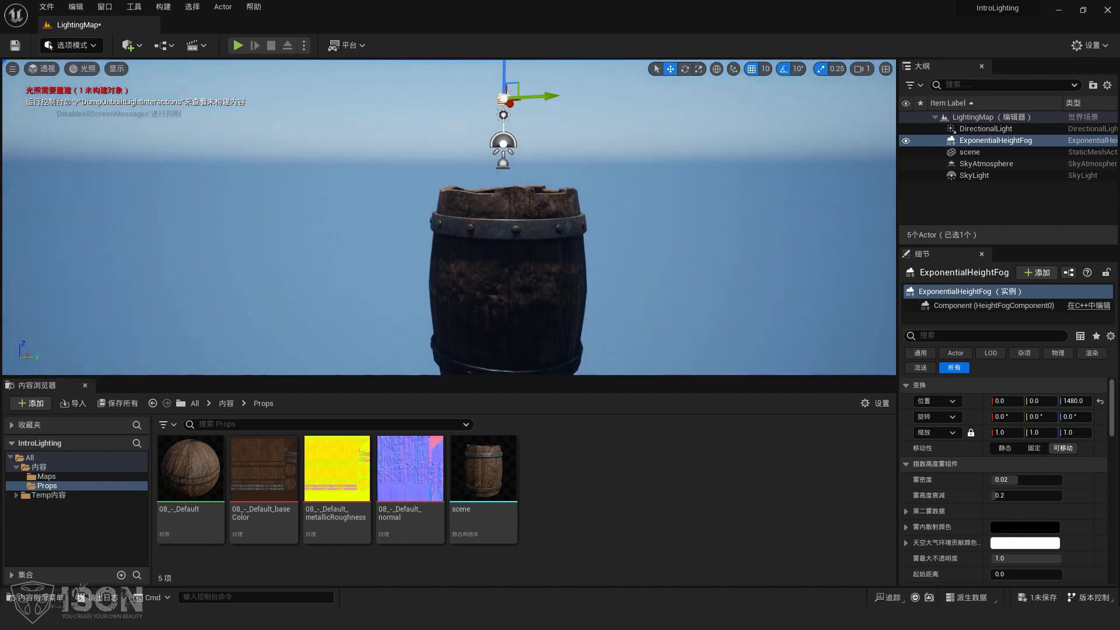
Check the Volumetric Clouds entry in PowerPoint, return to Unreal Editor and add a 体积云 (Volumetric Cloud) actor to the level
key("alt+Tab")
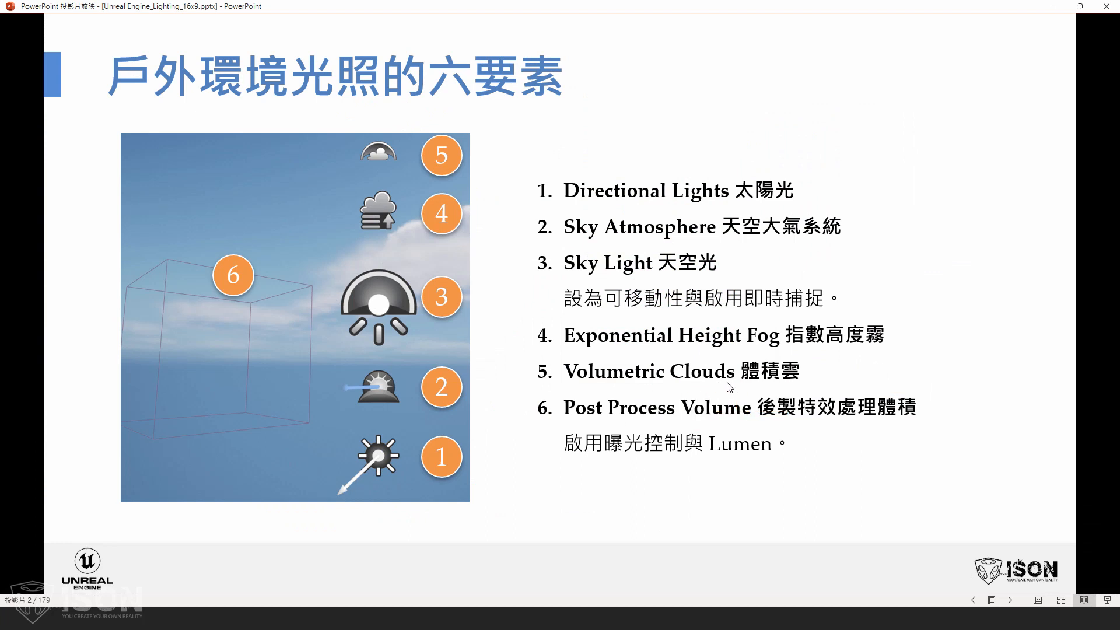
key("alt+Tab")
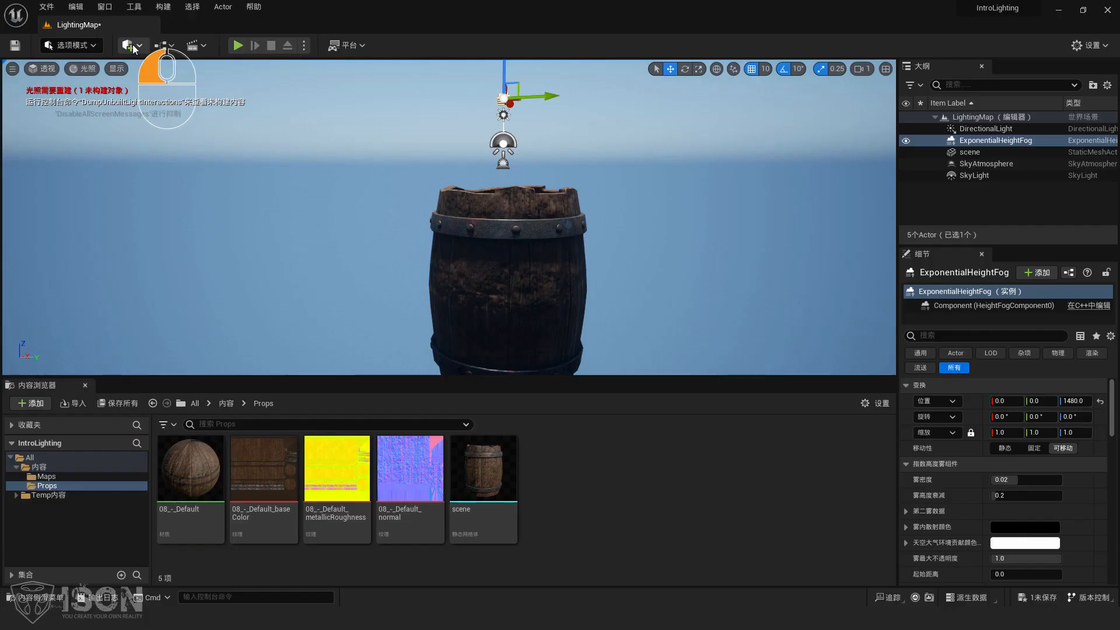
left_click(129, 45)
mouse_move(184, 212)
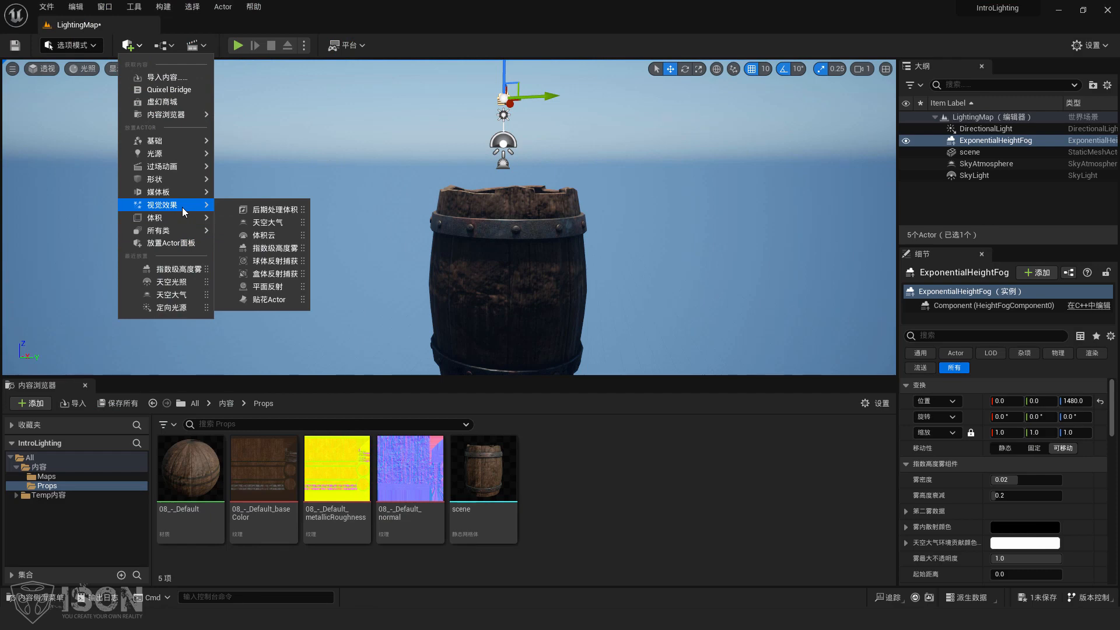
left_click(226, 234)
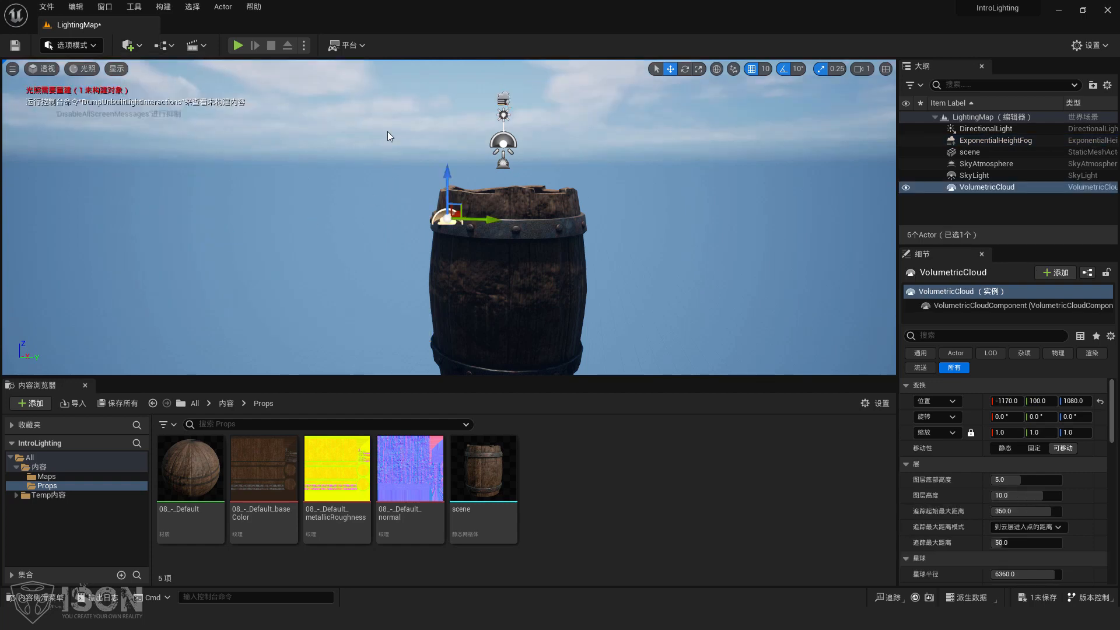
right_click_drag(544, 217, 574, 164)
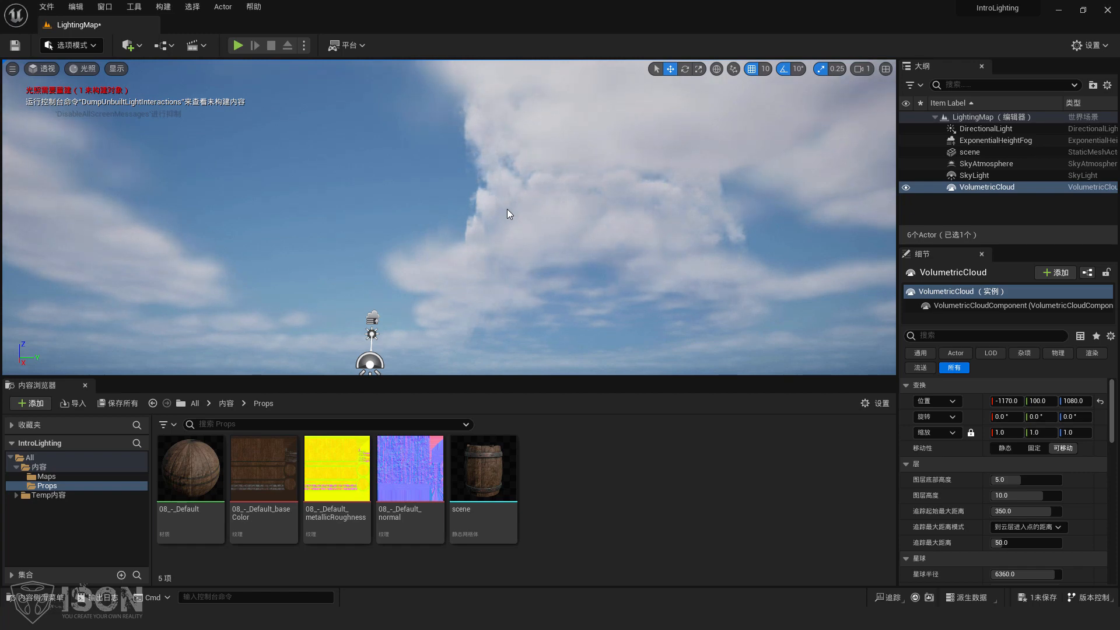
Examine the clouds and the barrel in the level, checking the scene against the six outdoor elements on the PowerPoint slide
right_click_drag(506, 209, 514, 277)
key("s")
key("d")
key("alt+Tab")
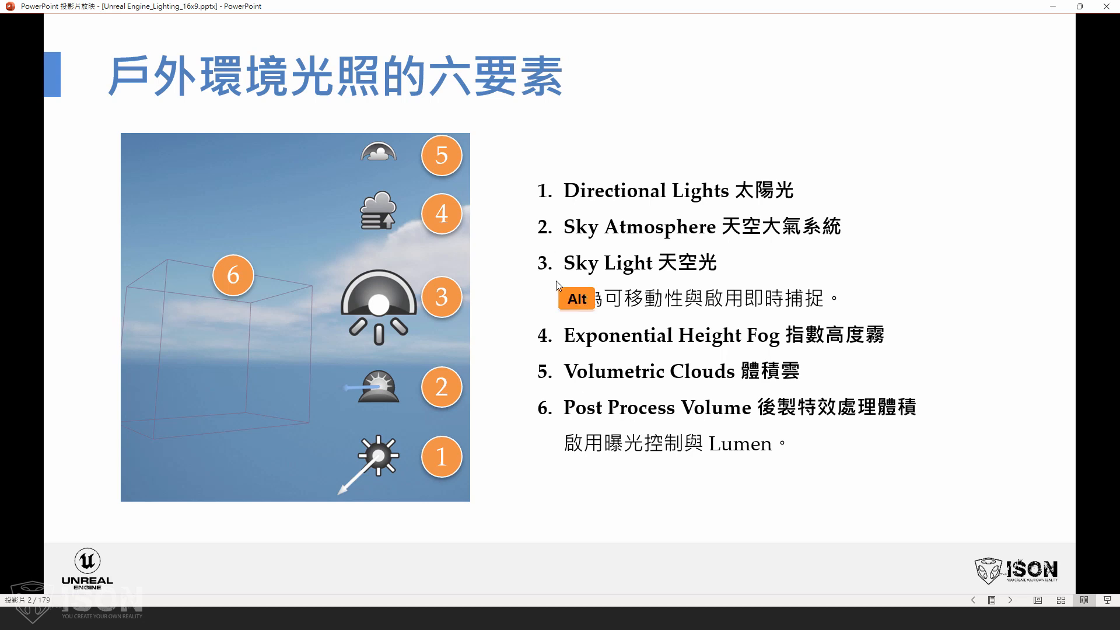
key("alt+Tab")
right_click_drag(452, 186, 452, 185)
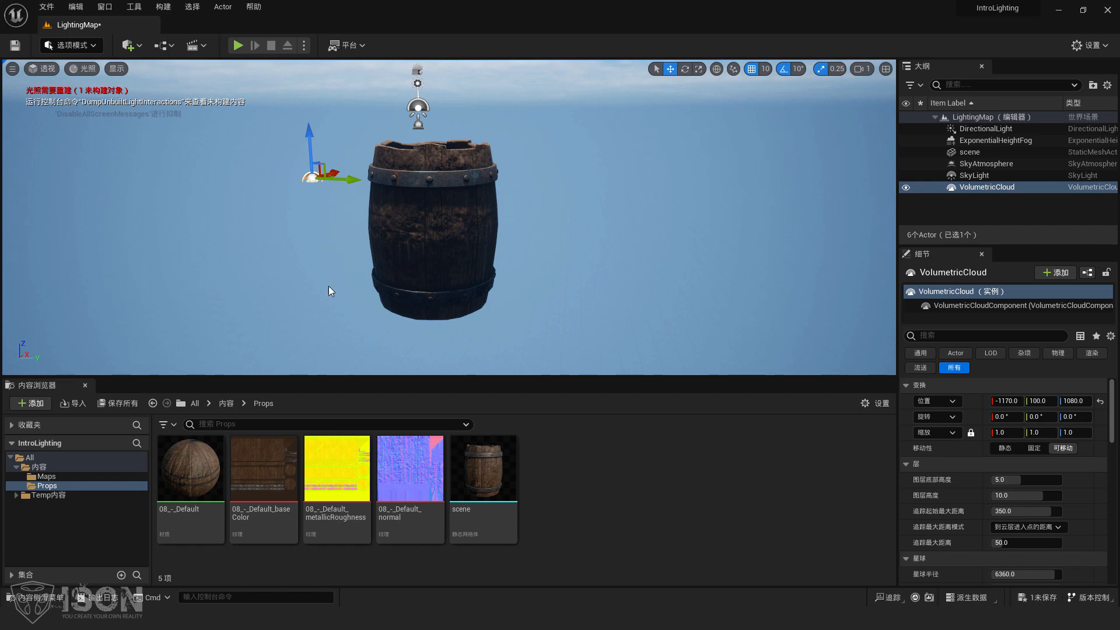
Look through the Maps, Props and Temp内容 folders of the project, ending in the 内容 folder
left_click(46, 476)
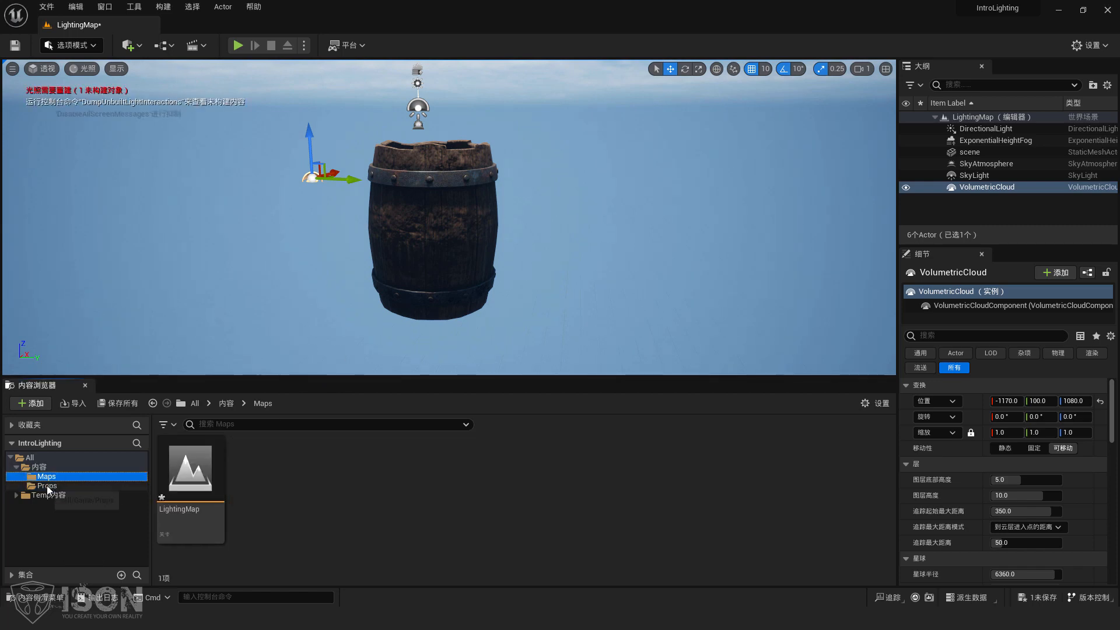
left_click(47, 485)
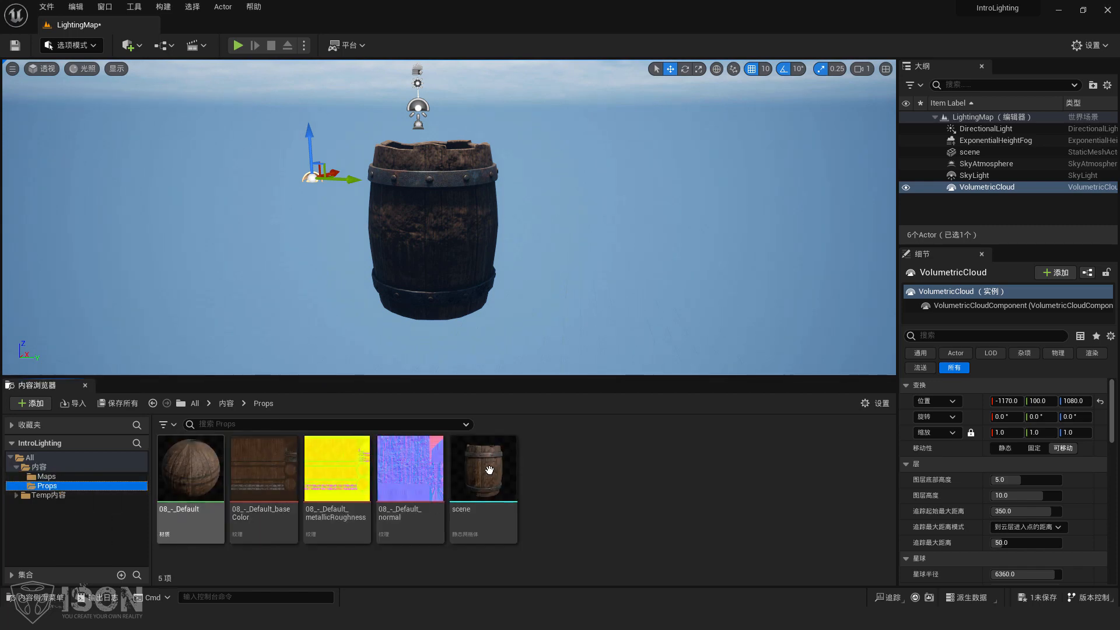
left_click(54, 495)
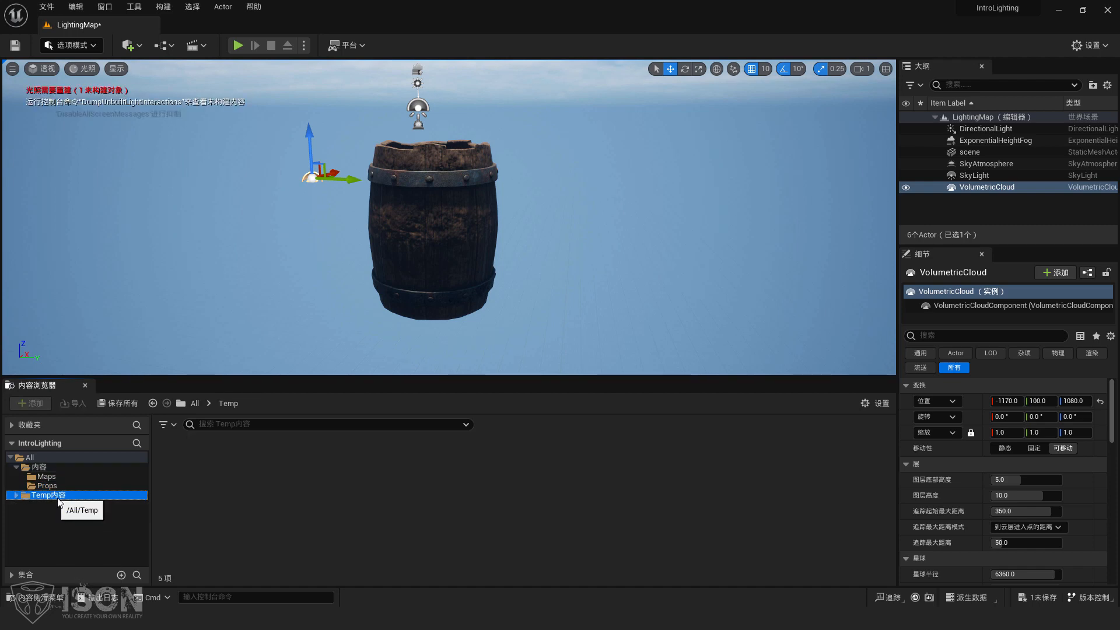
left_click(47, 485)
left_click(51, 477)
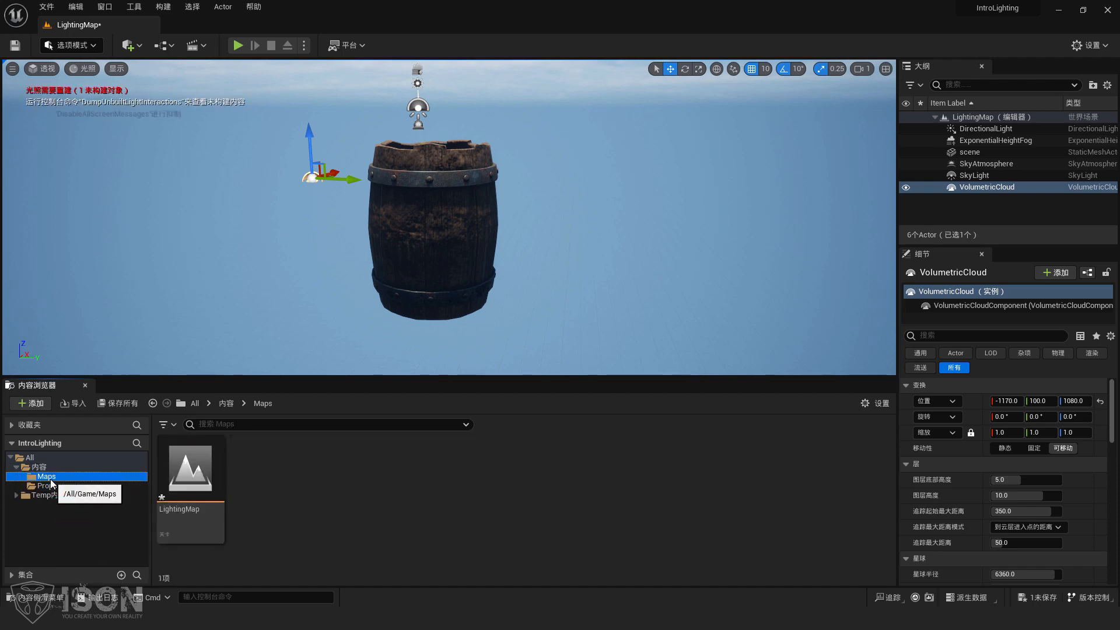
left_click(39, 467)
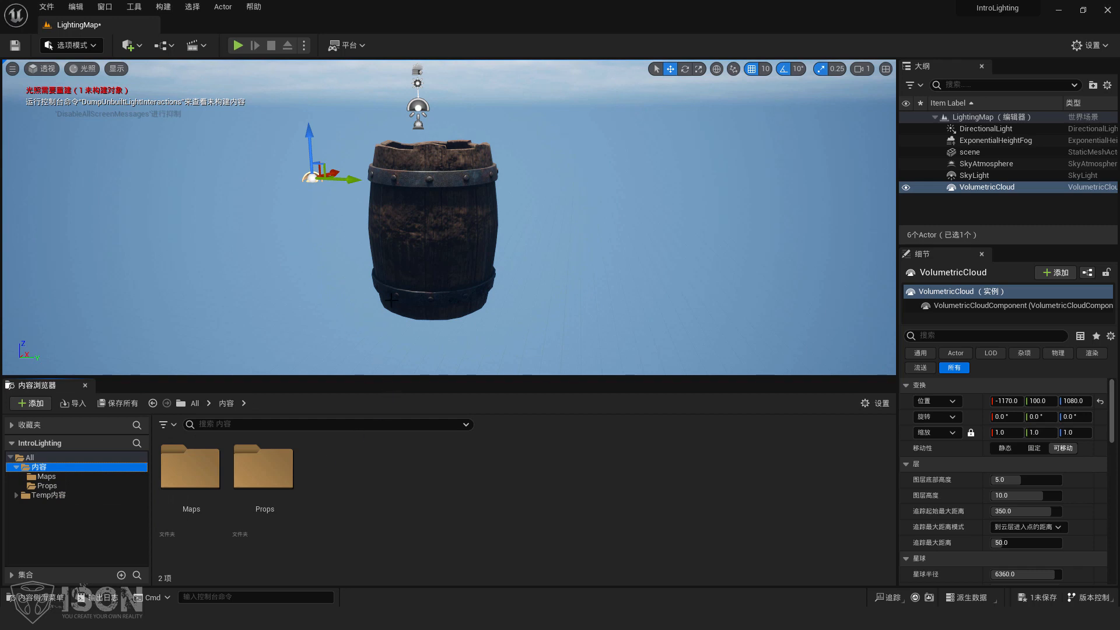
Add a 平面 (Plane) shape to the level and reset the locations of both the plane and the barrel to the origin
left_click(144, 49)
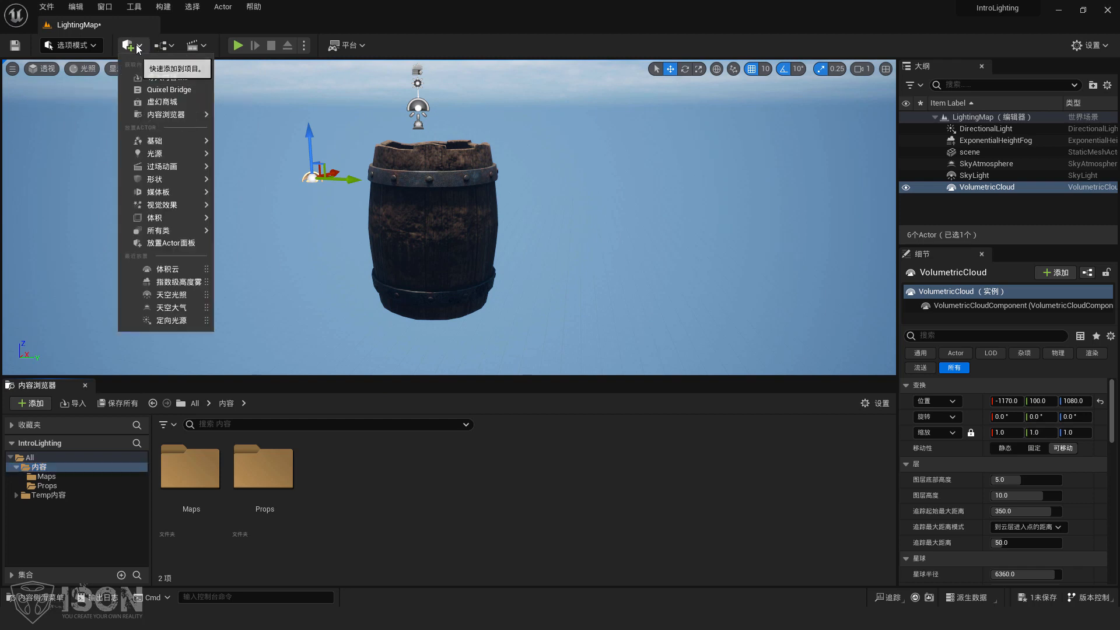
mouse_move(171, 145)
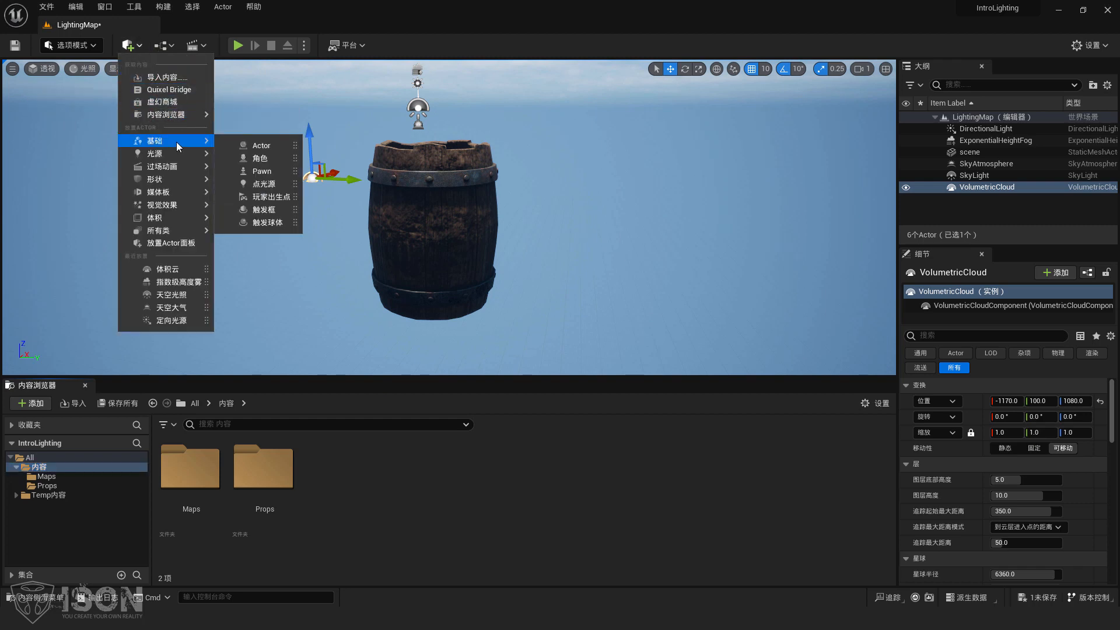
mouse_move(202, 181)
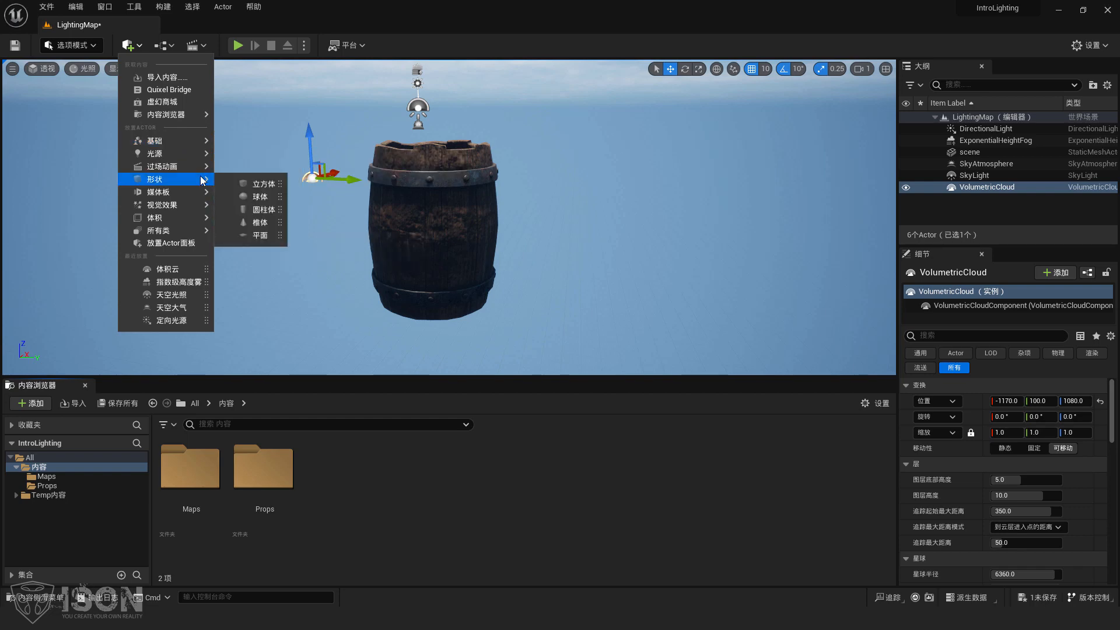
left_click(266, 236)
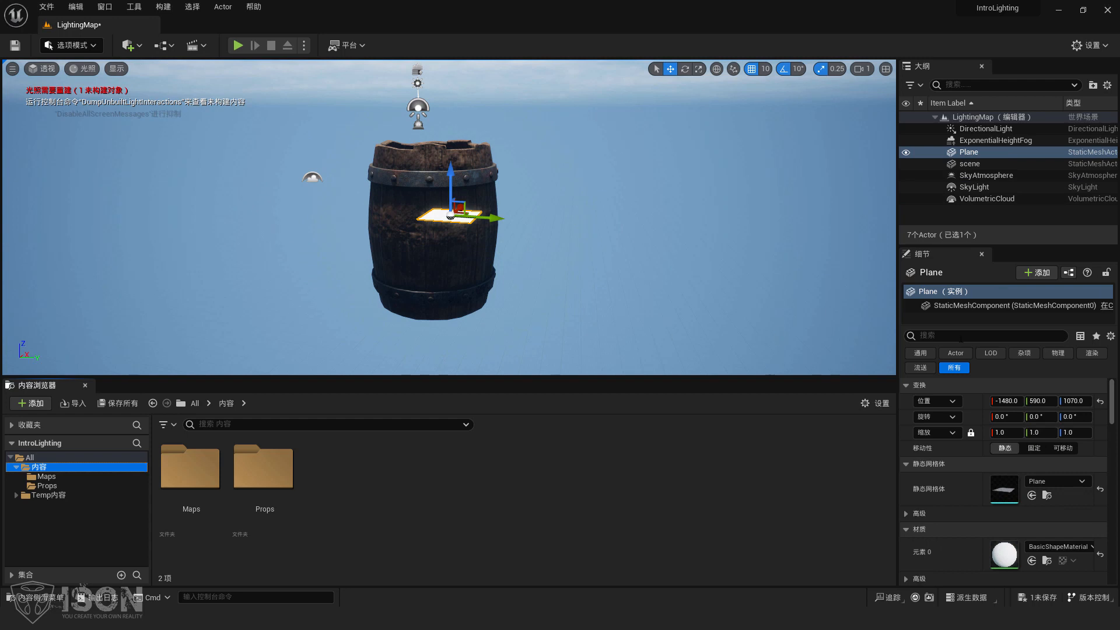
left_click(1101, 402)
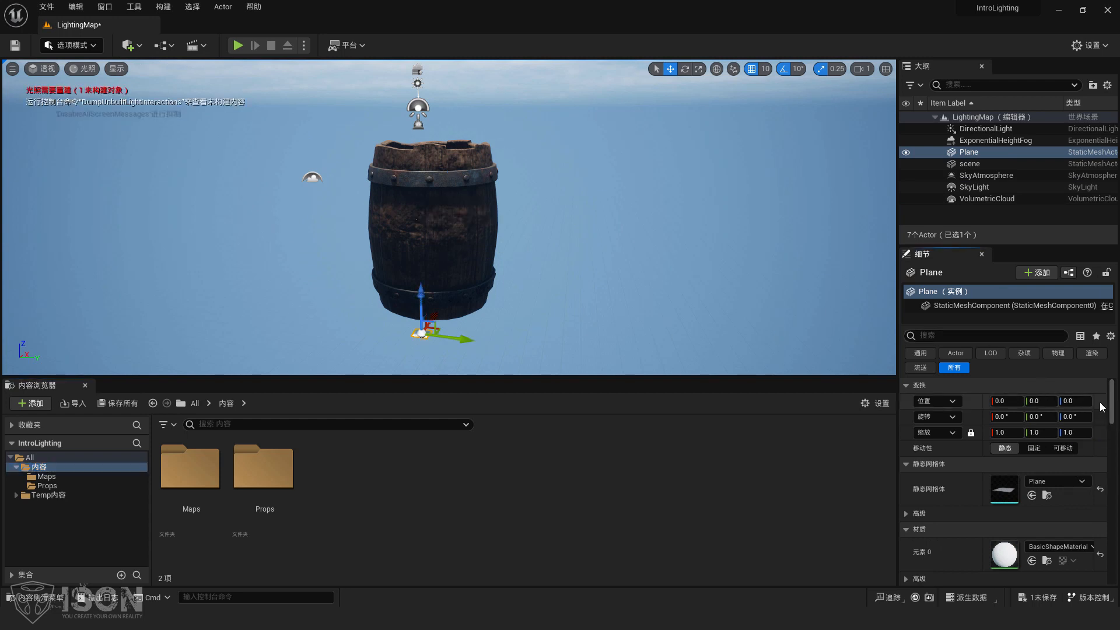
left_click(455, 234)
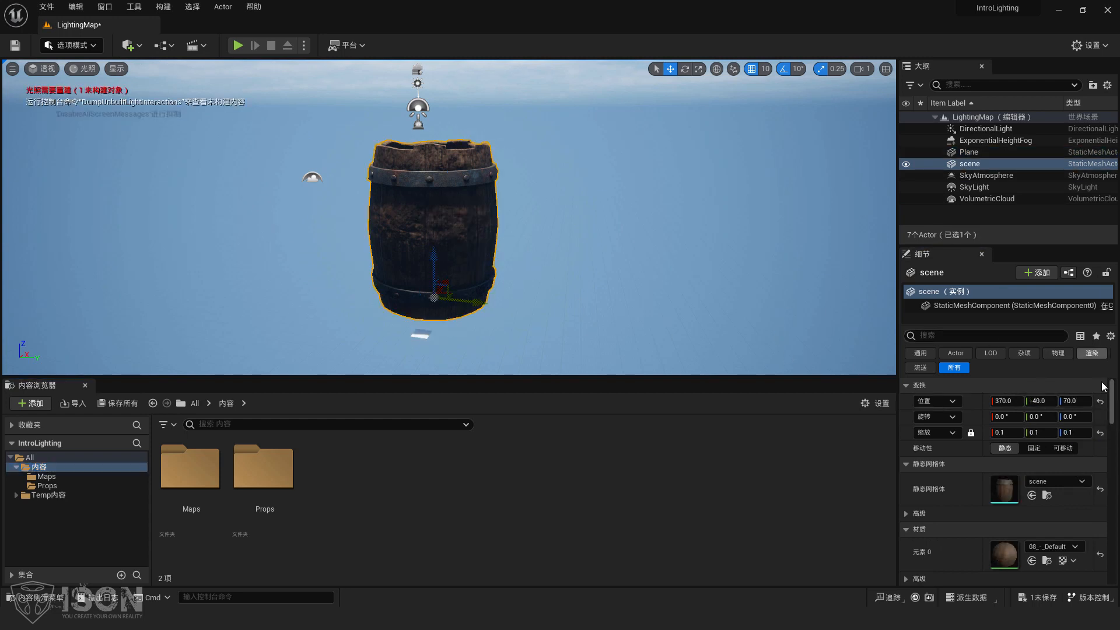
left_click(1101, 402)
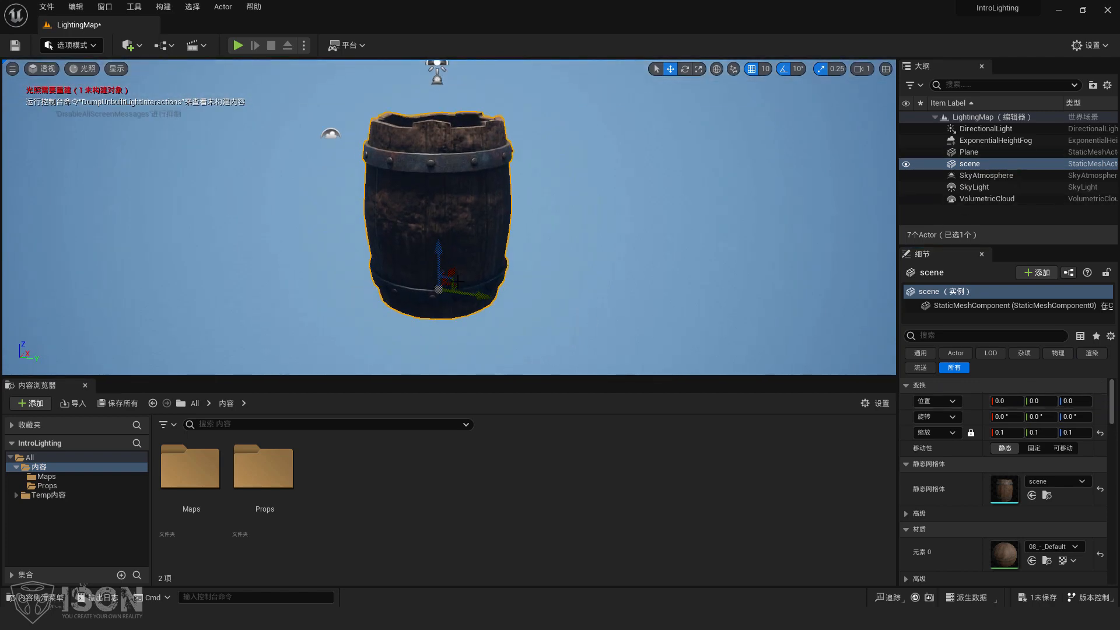
Scale the plane uniformly to 100 on all axes to form a ground under the barrel
left_click(969, 152)
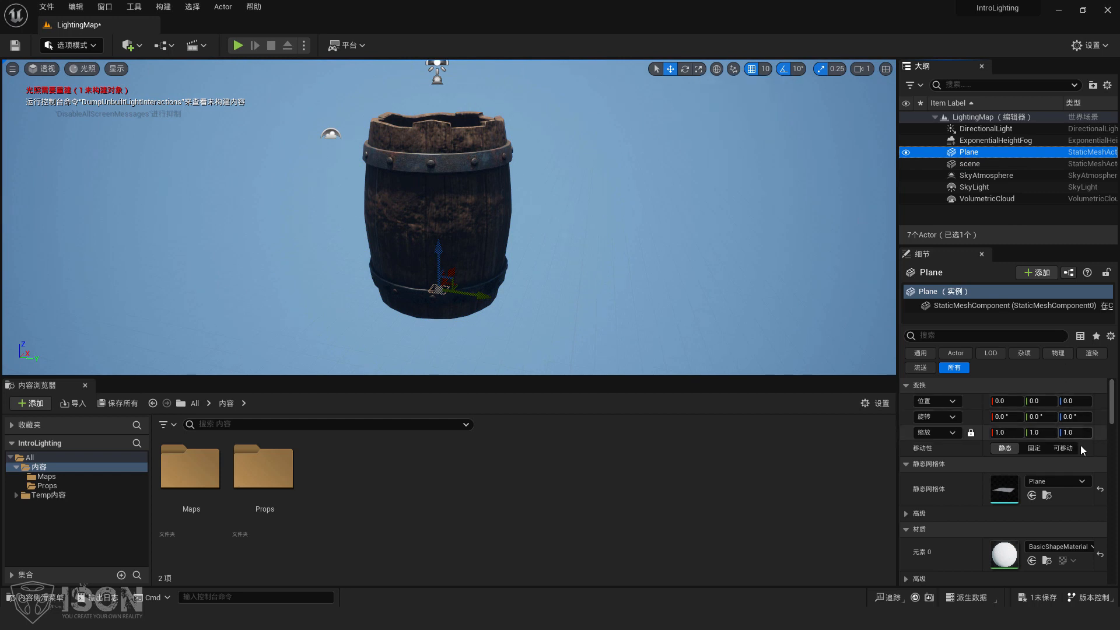
scroll(1083, 450, "down", 3)
scroll(1083, 449, "down", 2)
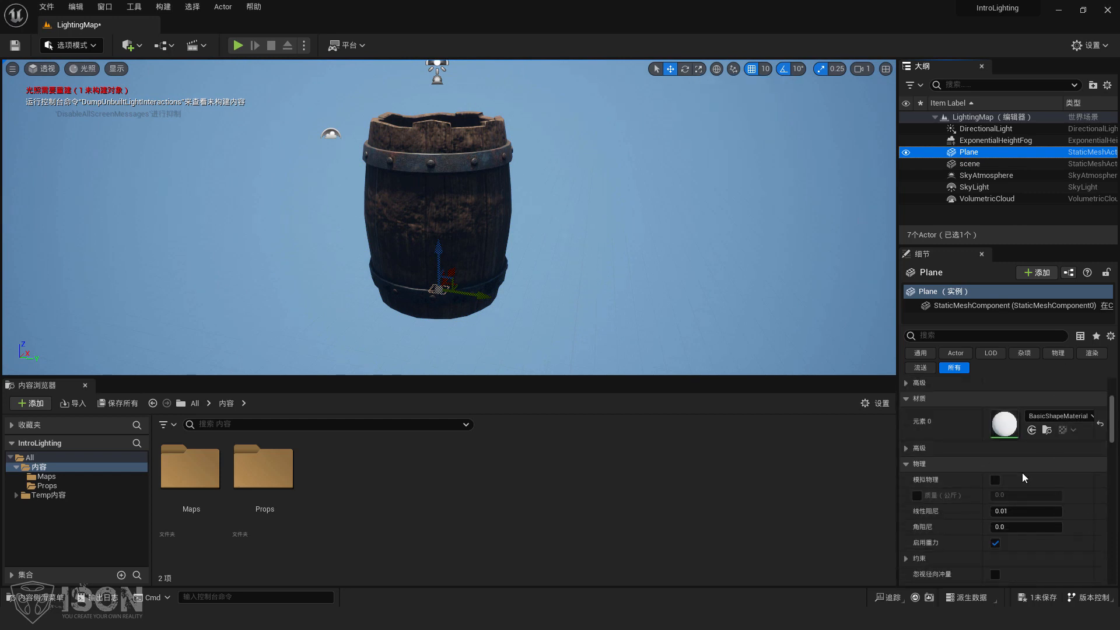
scroll(1023, 474, "down", 3)
scroll(1022, 474, "up", 6)
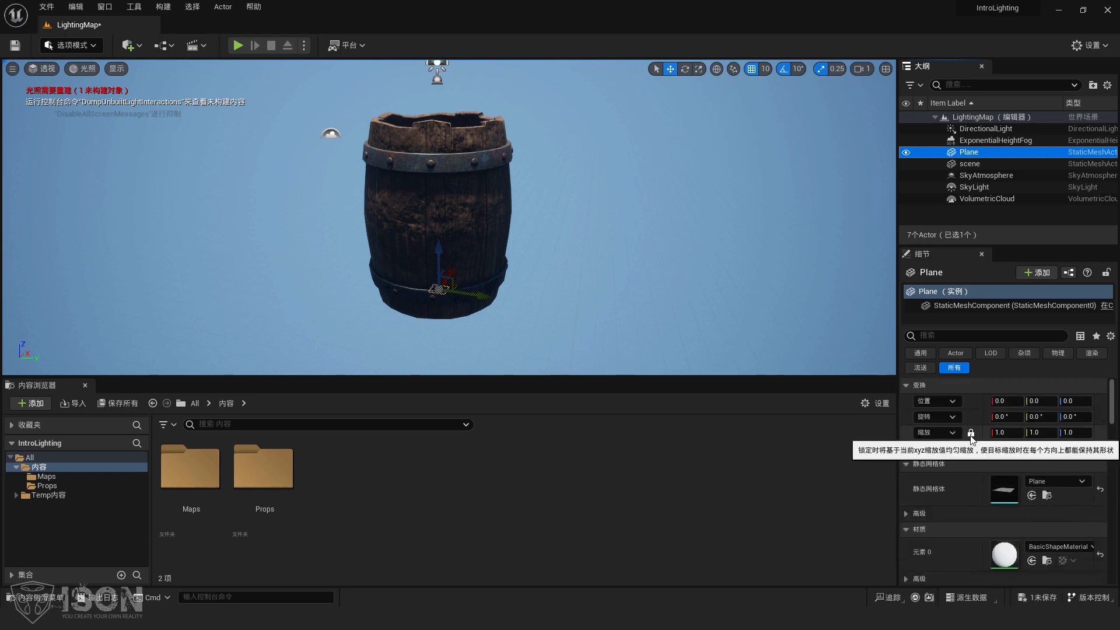
left_click(1009, 433)
type("100")
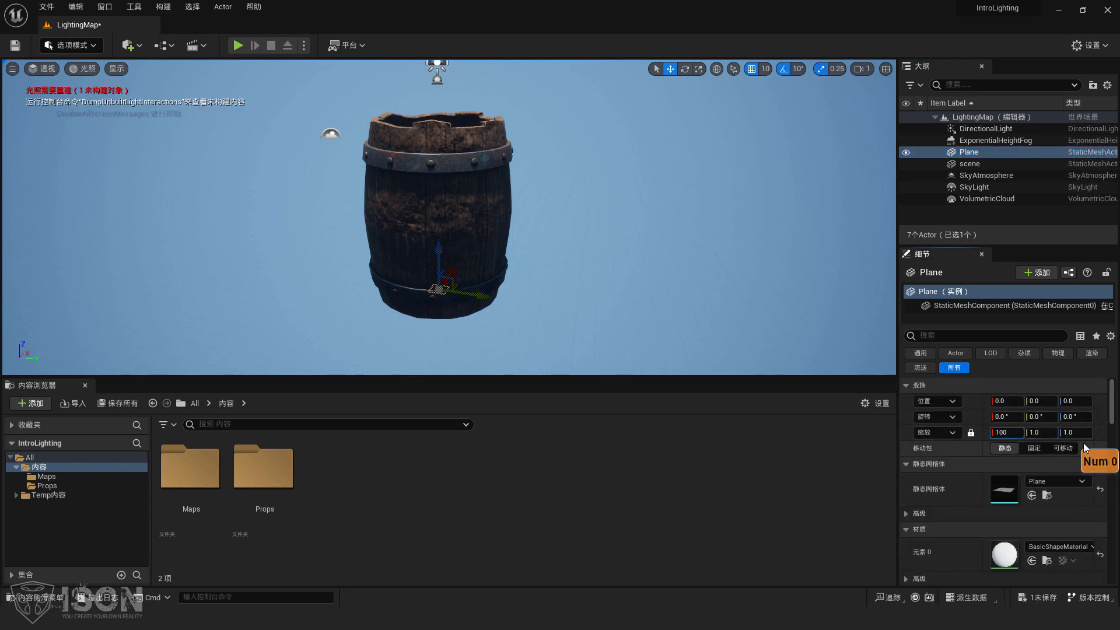
key("Return")
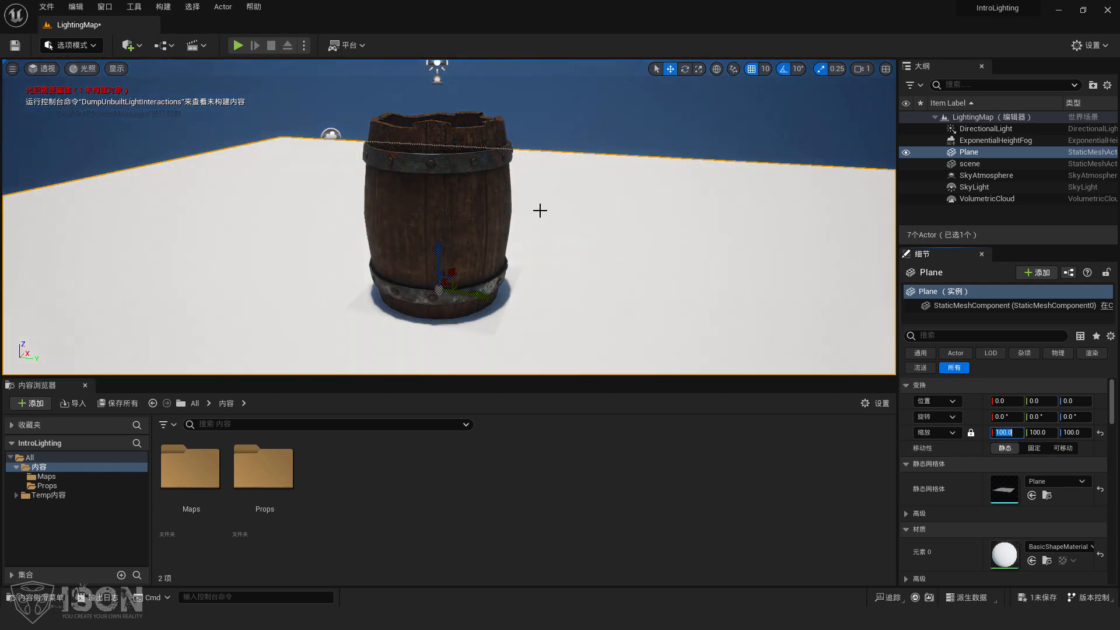
Rotate the DirectionalLight to about 180°, -44°, 180° so sunlight strikes the barrel at an angle
right_click_drag(541, 210, 550, 178)
key("s")
key("w")
key("s")
key("w")
key("s")
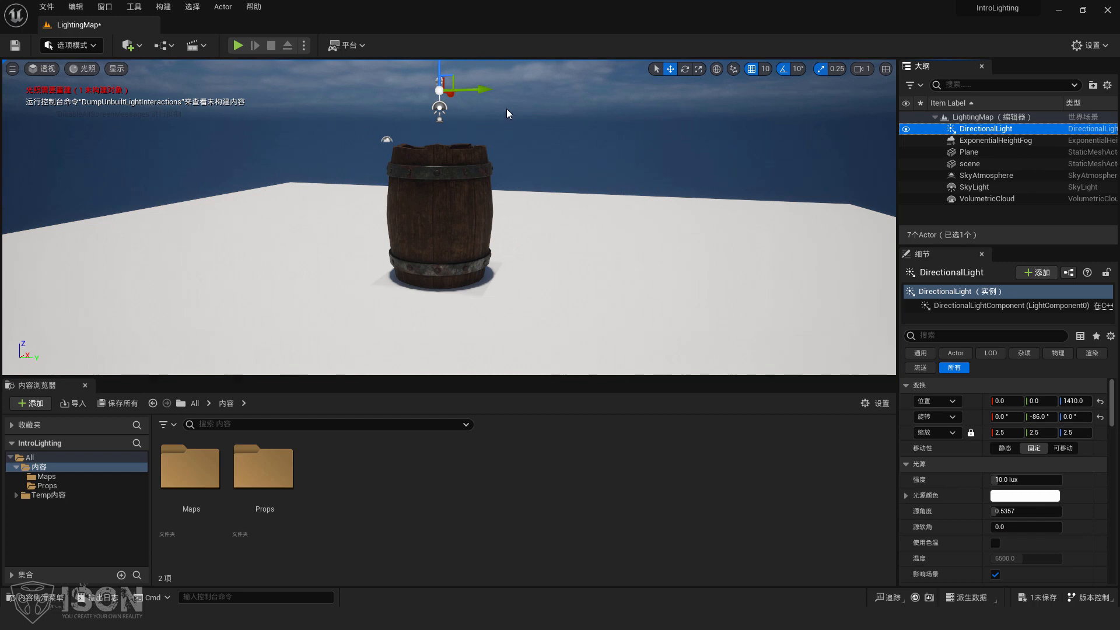
key("e")
left_click_drag(423, 122, 426, 83)
right_click_drag(461, 172, 345, 252)
key("d")
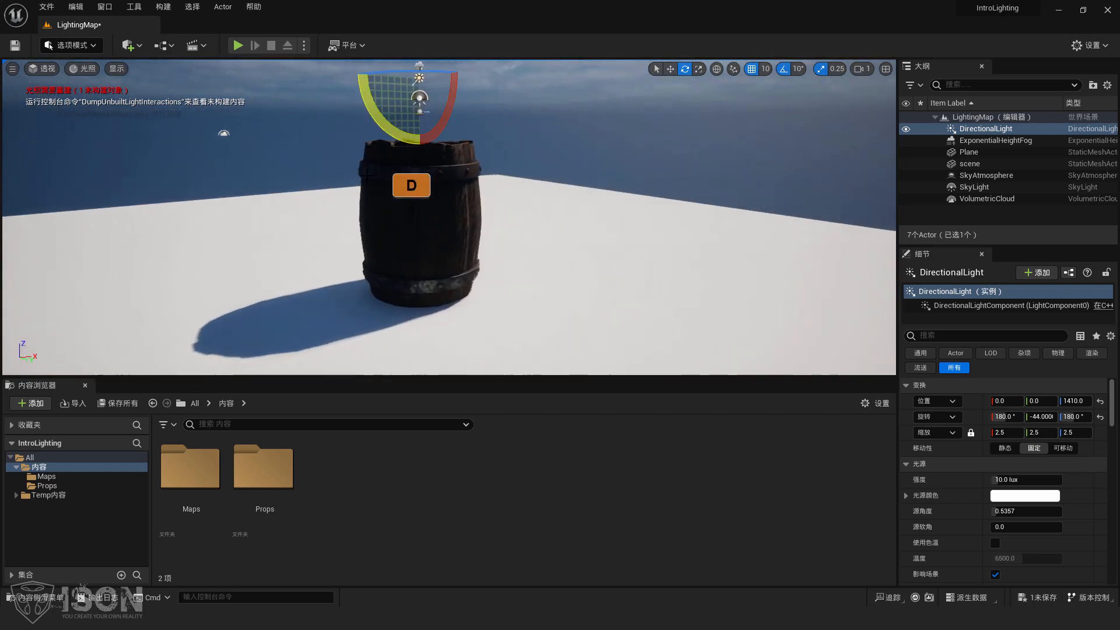
Delete the ground plane to compare the barrel's lighting without it, undo the deletion and clear the selection
left_click(557, 252)
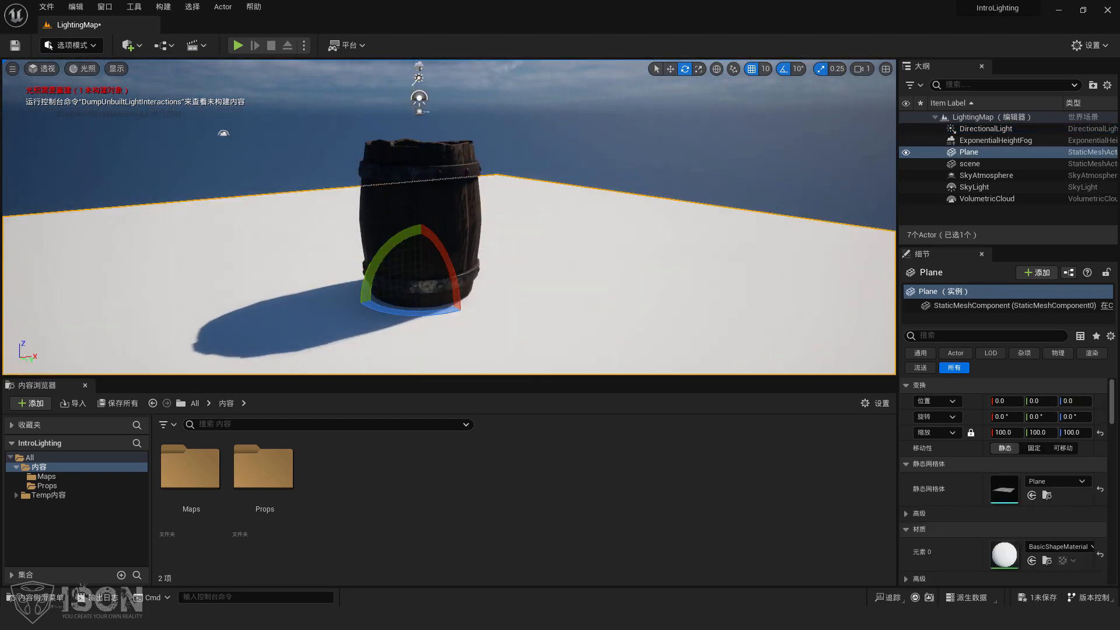
key("Delete")
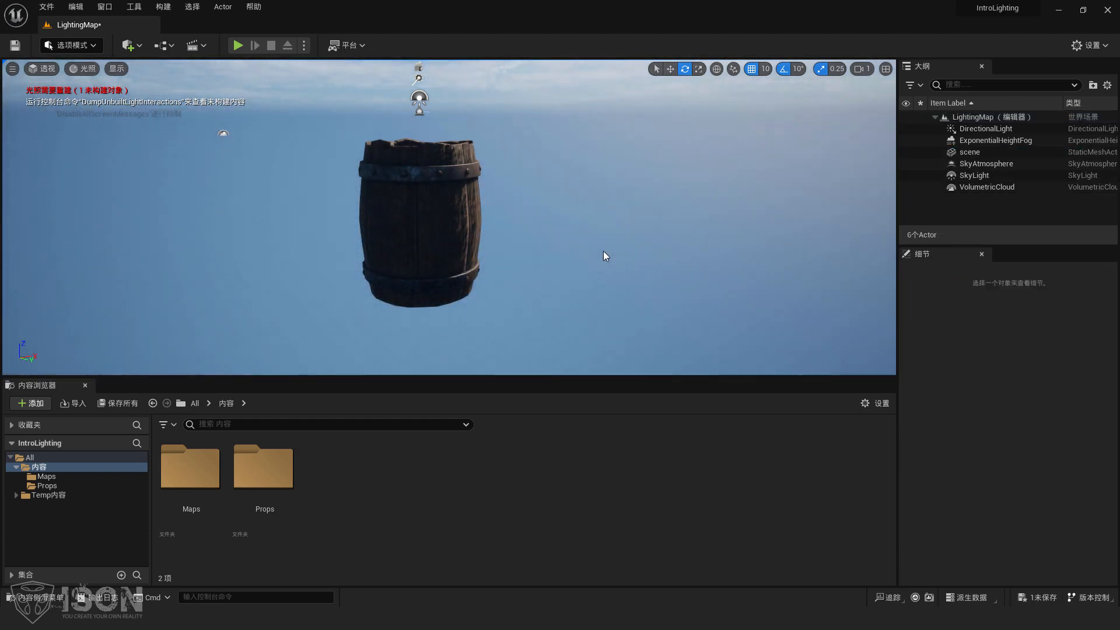
key("ctrl+z")
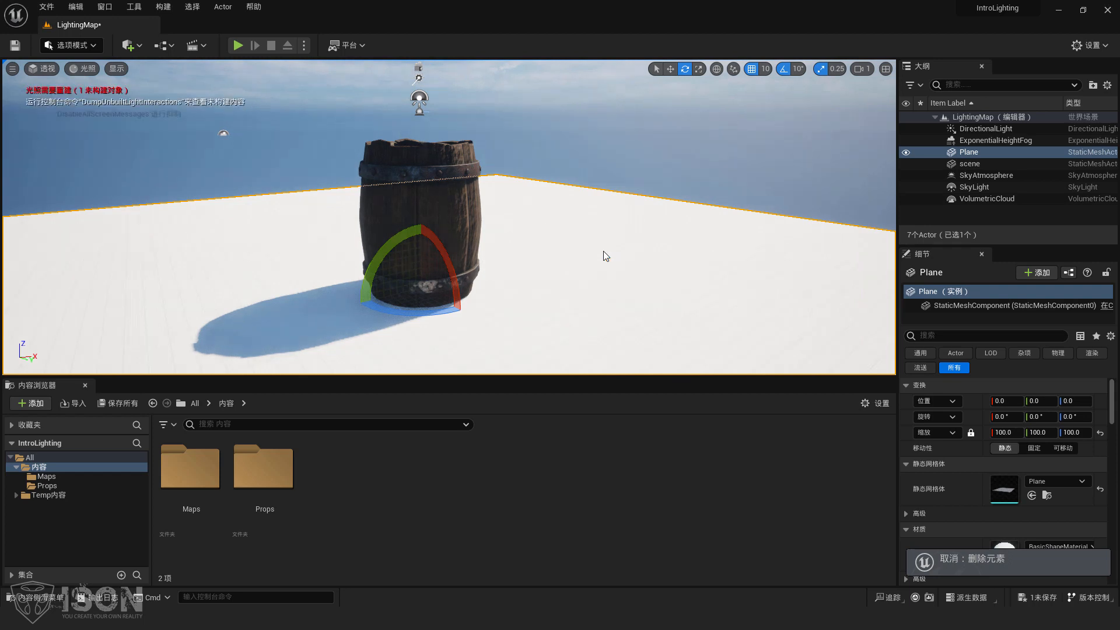
right_click_drag(615, 259, 628, 202)
key("d")
key("Escape")
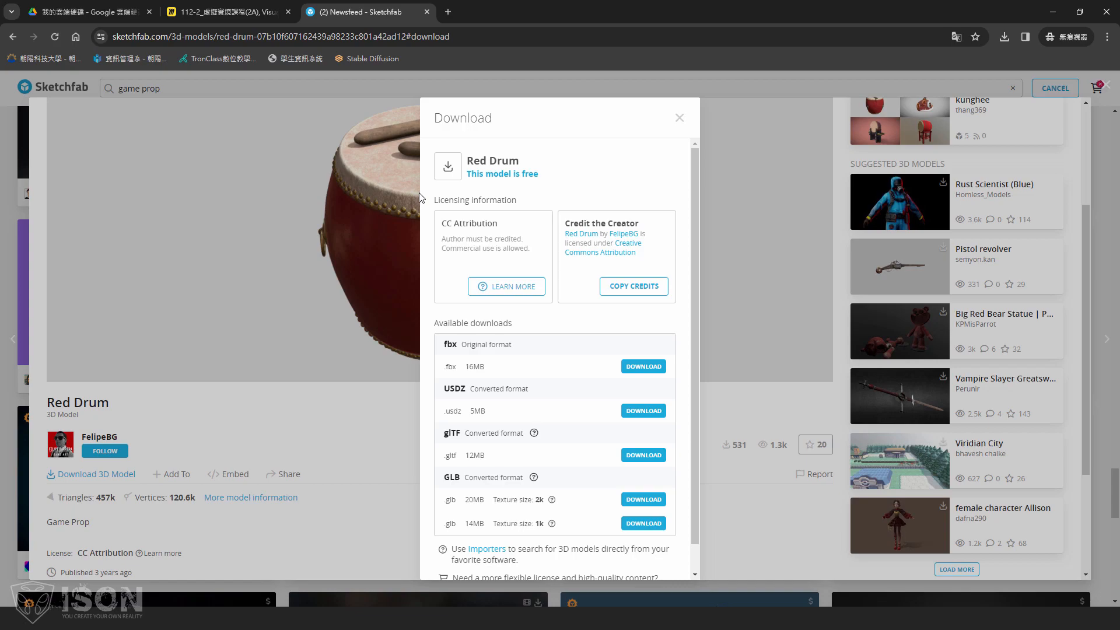
Open the Props folder in Unreal Editor, and copy the name of the red-drum folder from the downloads in File Explorer
key("alt+Tab")
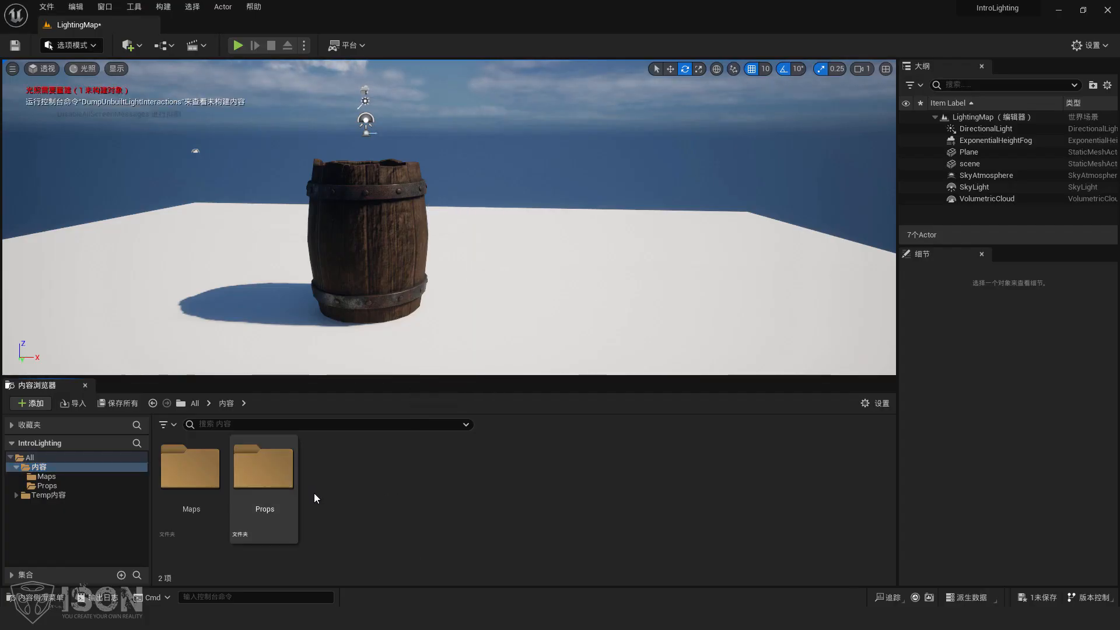
double_click(297, 498)
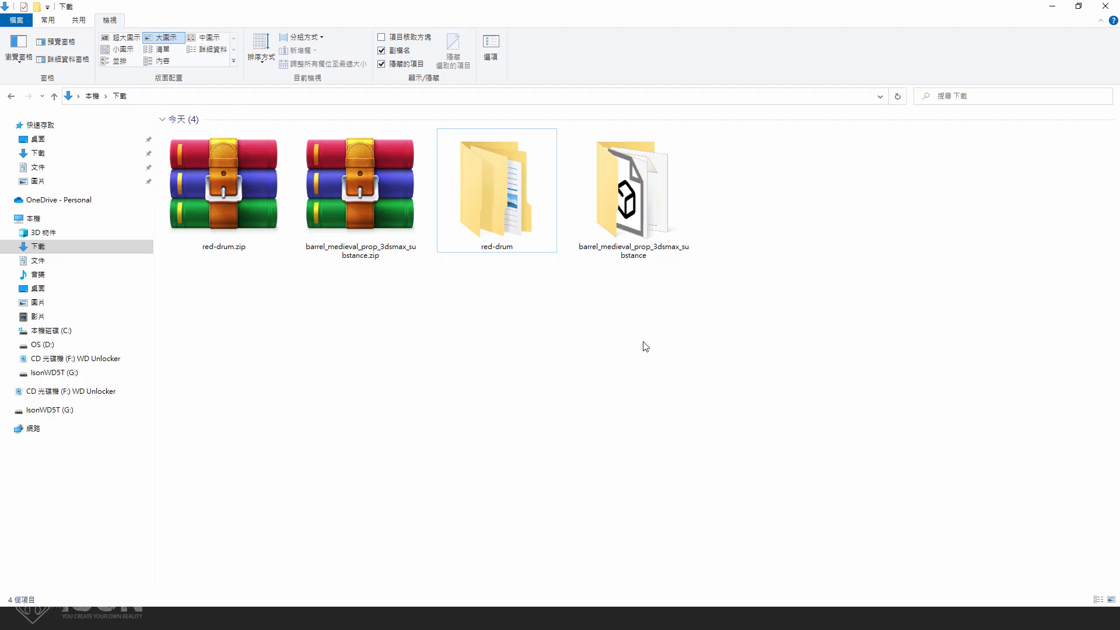
left_click(649, 249)
left_click(519, 252)
key("F2")
key("ctrl+c")
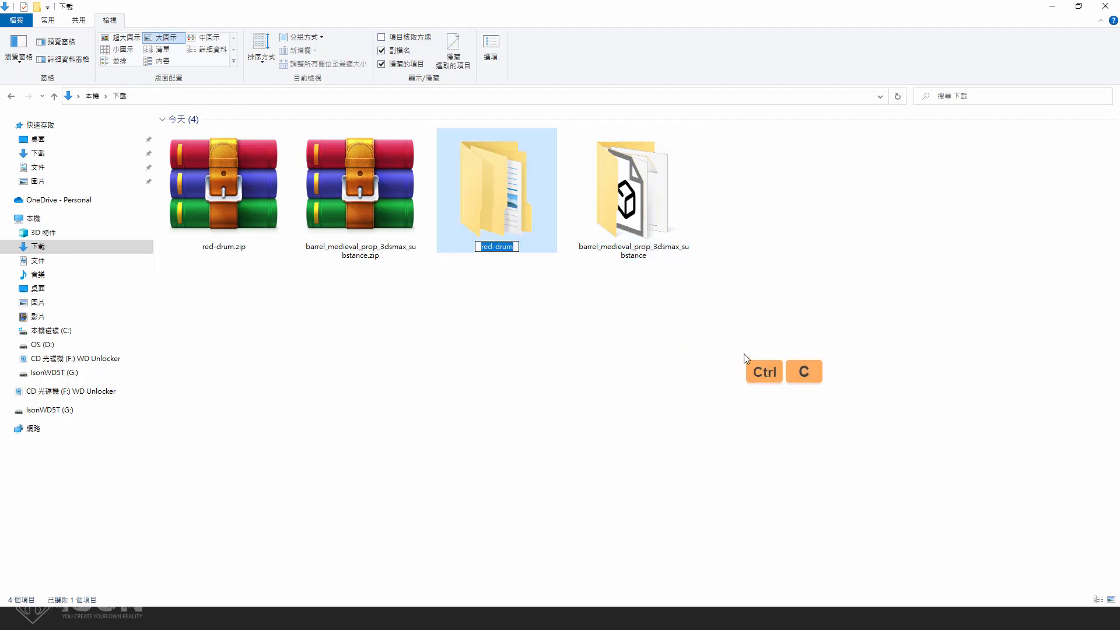
Return to Unreal Editor, create a folder named red-drum inside Props and open it
key("alt+Tab")
right_click(618, 464)
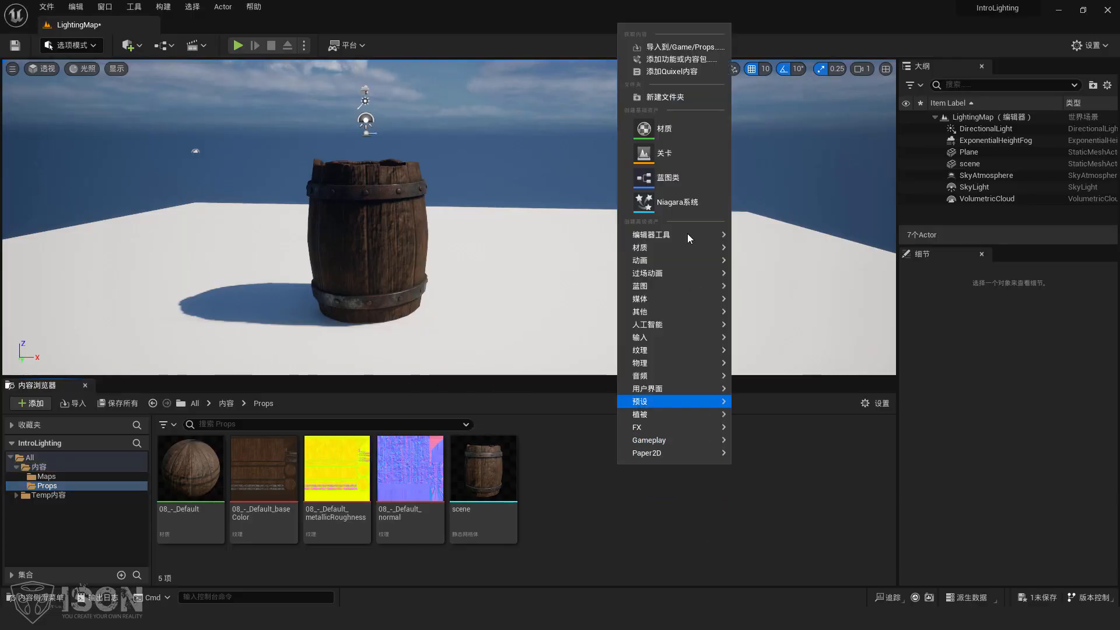
left_click(664, 98)
key("ctrl+v")
key("Return")
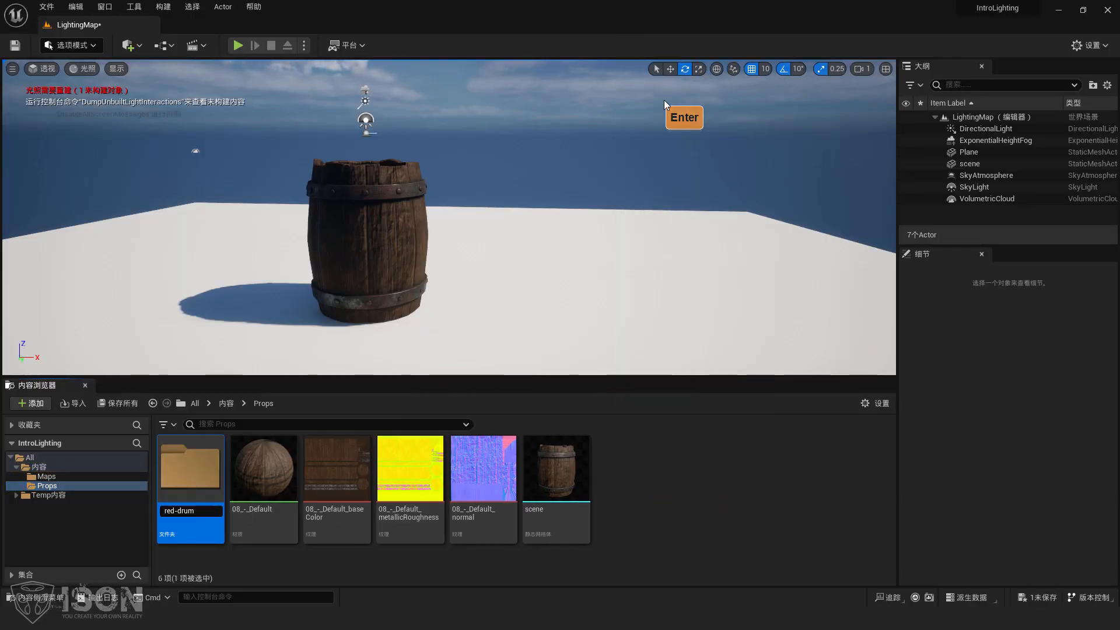
key("Return")
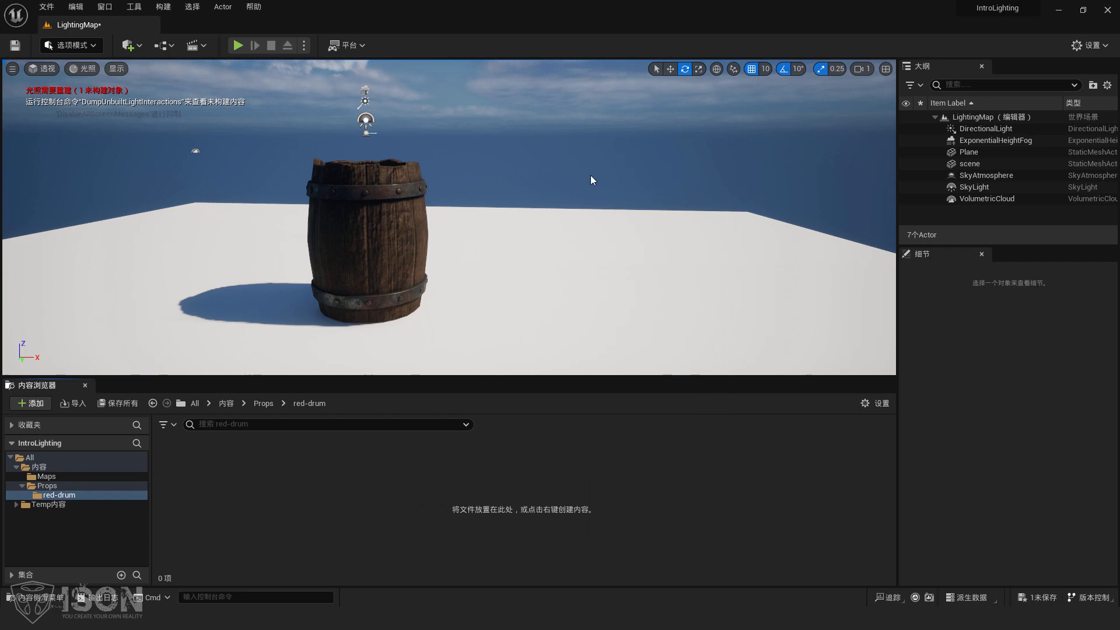
Choose Drums1.fbx from the source folder of the red-drum download as the file to import into the red-drum folder
left_click(76, 403)
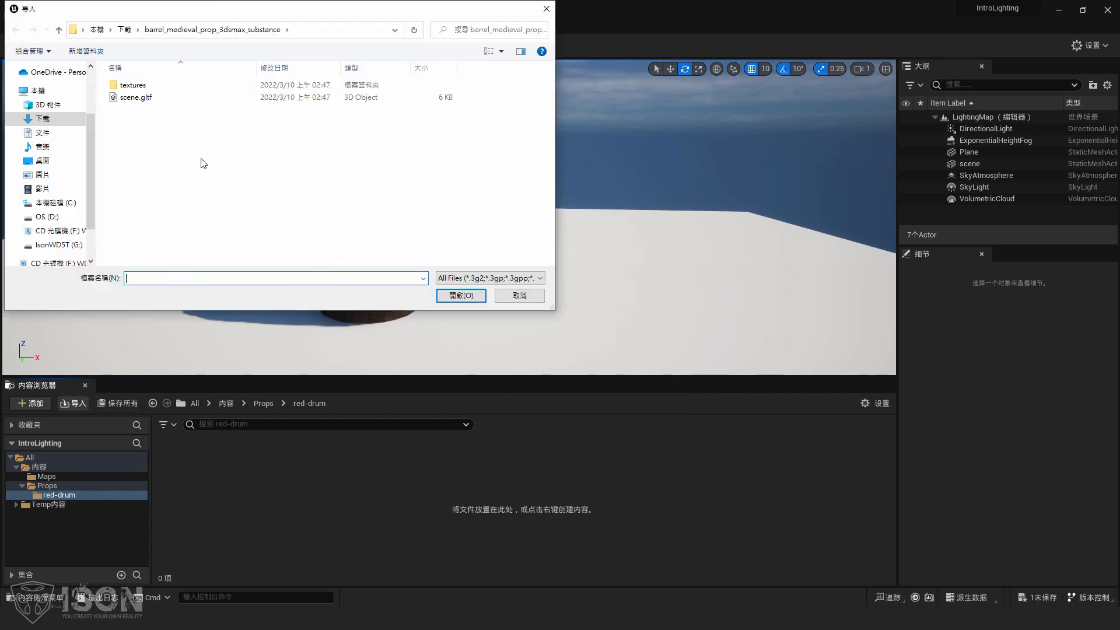
left_click(125, 30)
double_click(143, 88)
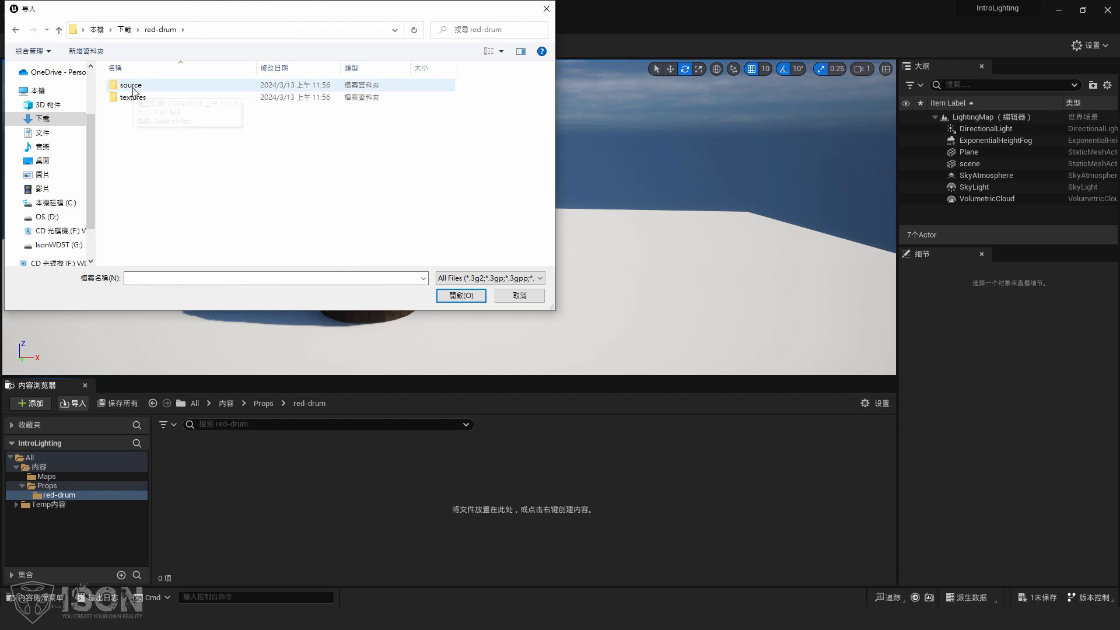
double_click(136, 89)
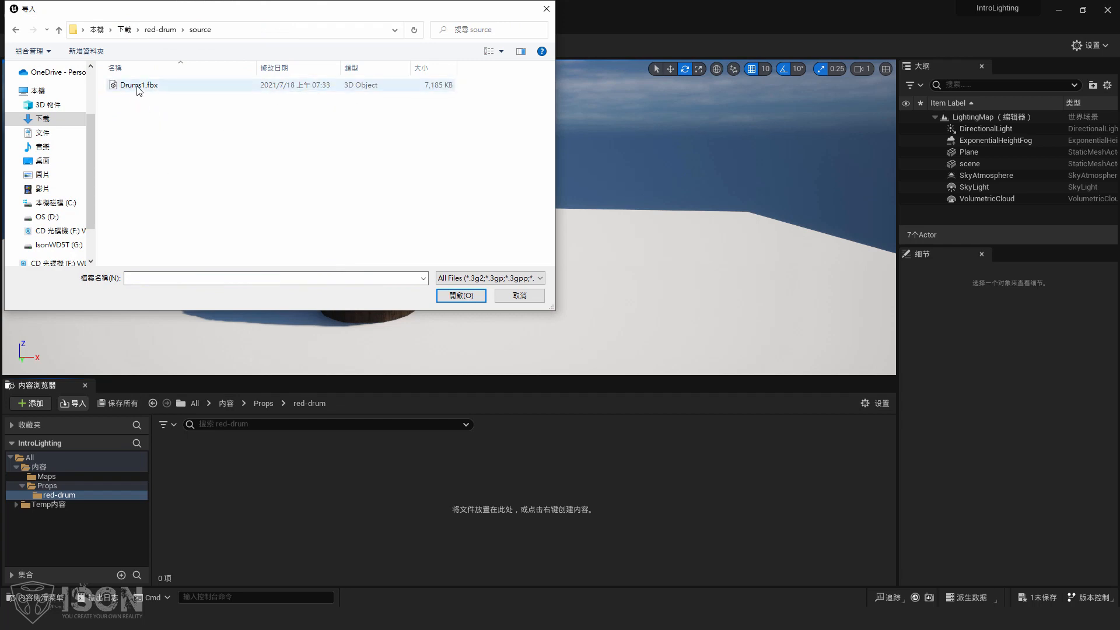
double_click(139, 85)
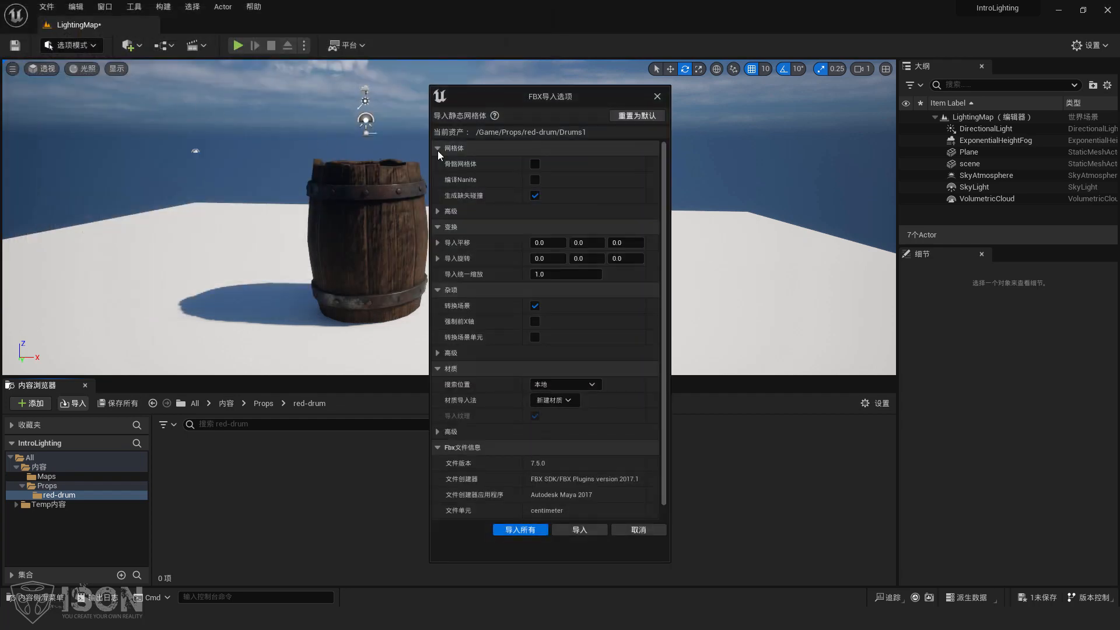
Enable the advanced mesh option for combining meshes (合并网格体), import Drums1 as a static mesh and close the message log
left_click_drag(566, 97, 593, 78)
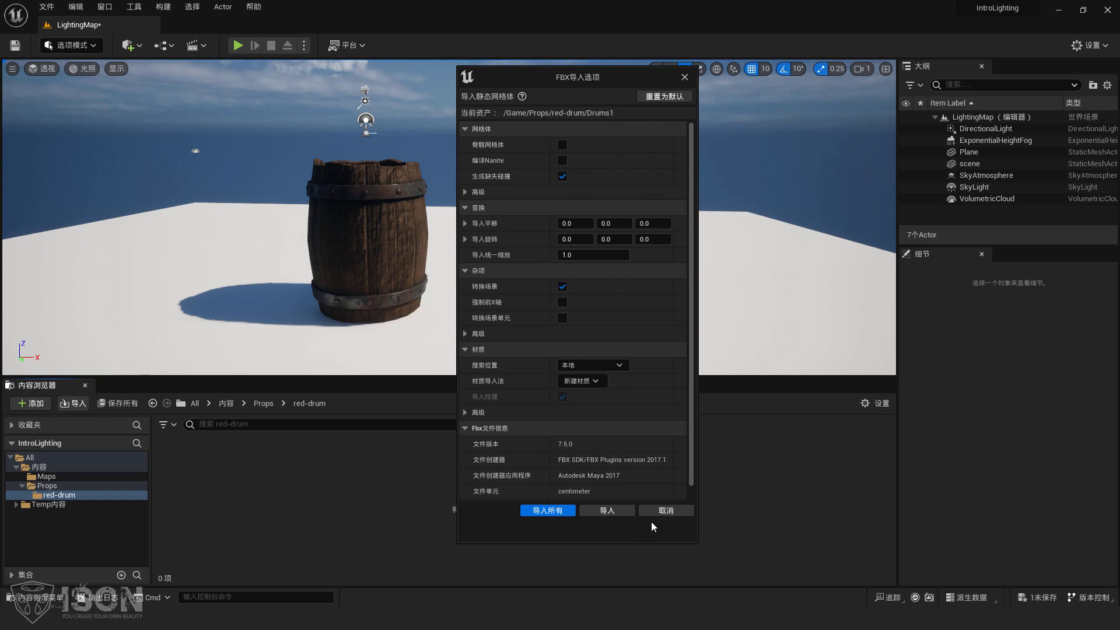
left_click(467, 192)
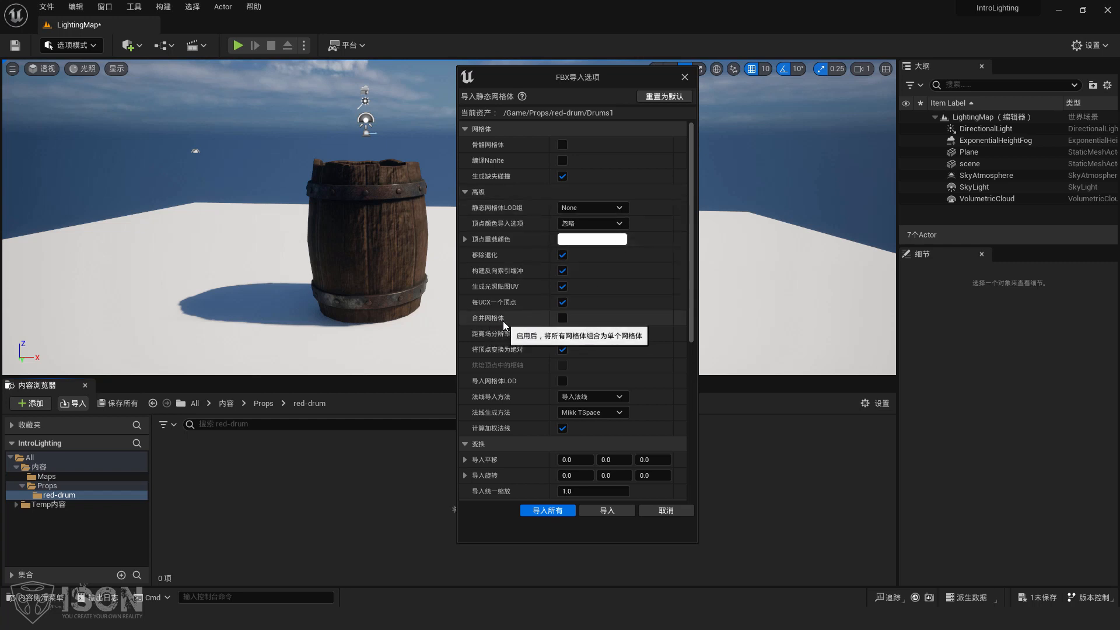
left_click(563, 318)
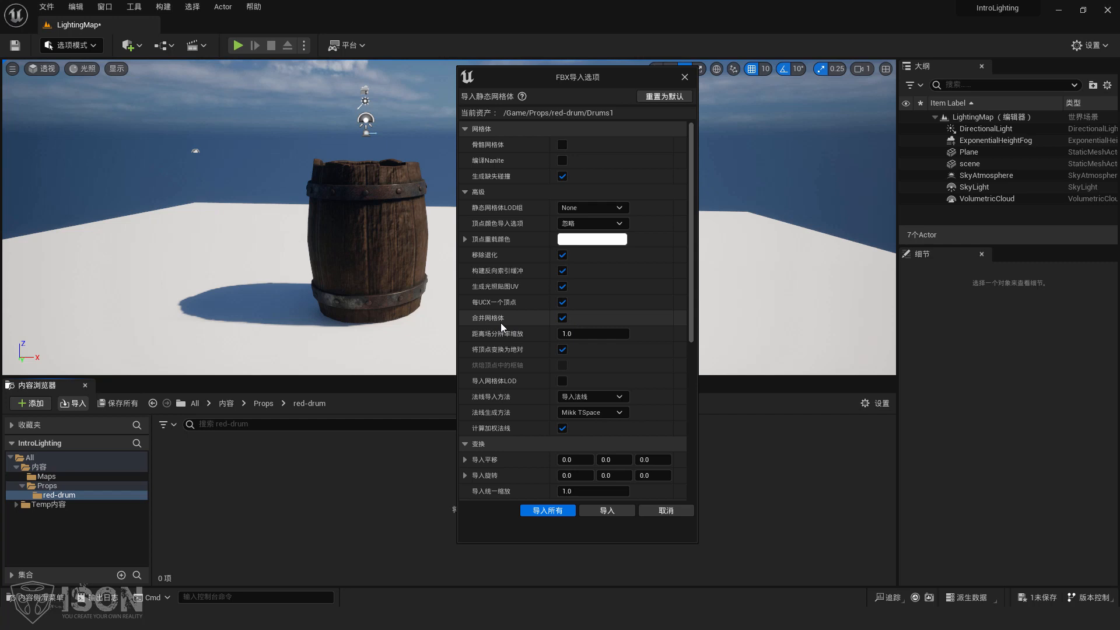
left_click(617, 512)
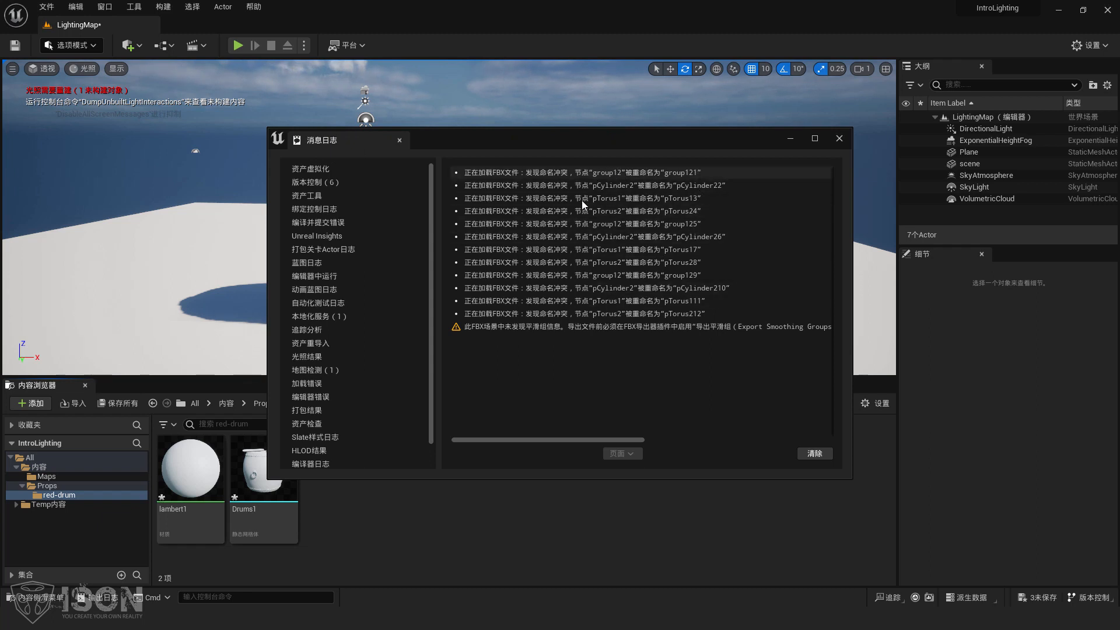
left_click(839, 139)
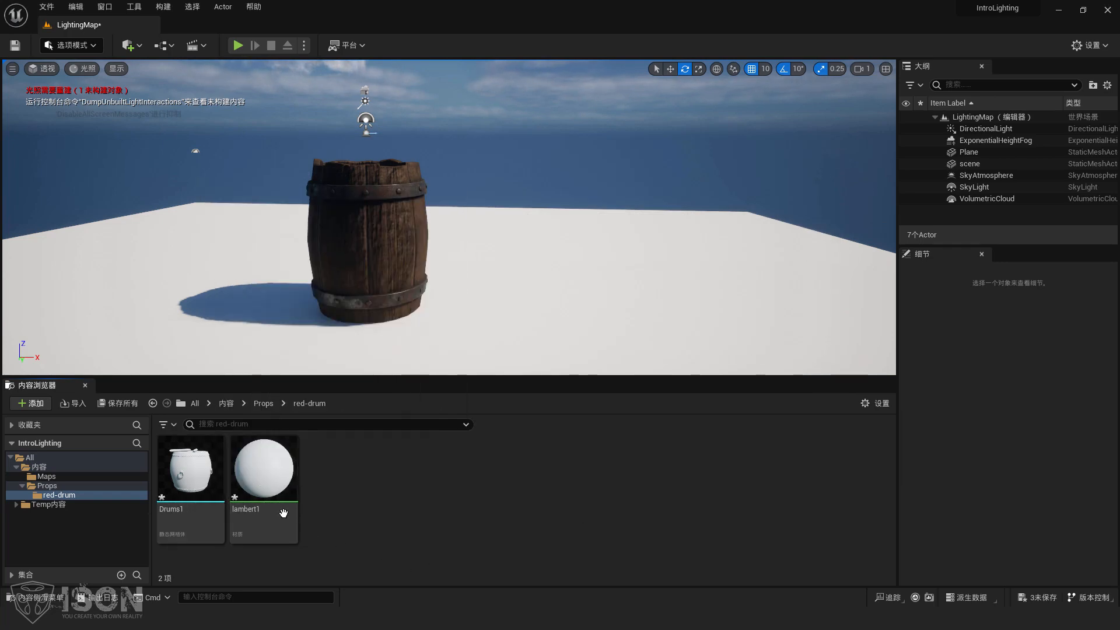
Import all six Drum texture PNGs from the red-drum download's textures folder: Base_Color, Height, Metallic, Mixed_AO, Normal_OpenGL and Roughness
mouse_move(291, 475)
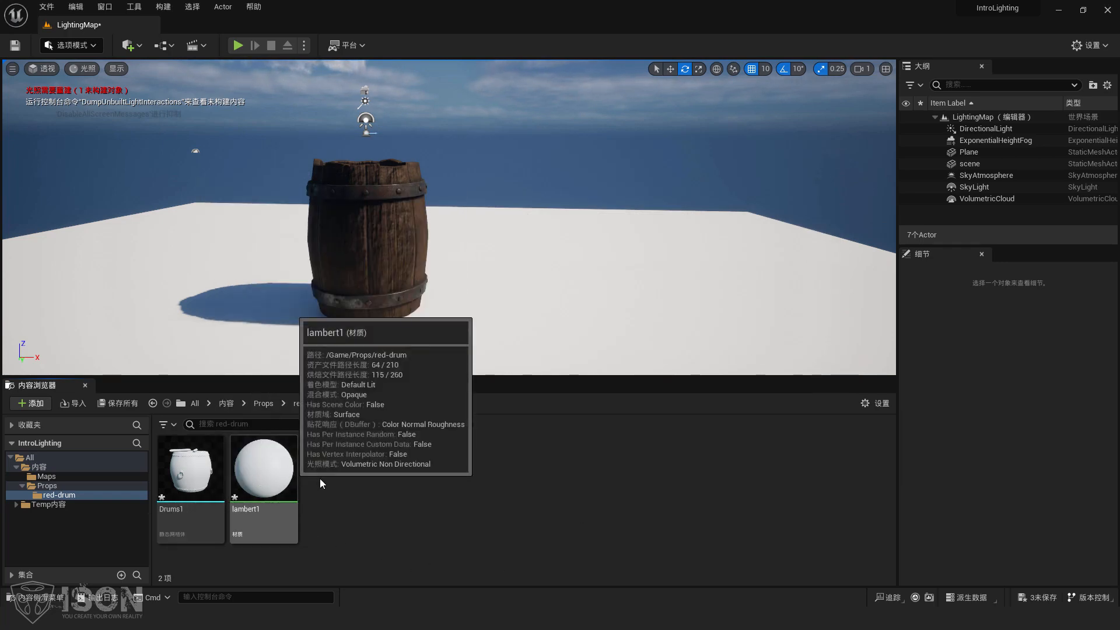
left_click(76, 404)
left_click(160, 30)
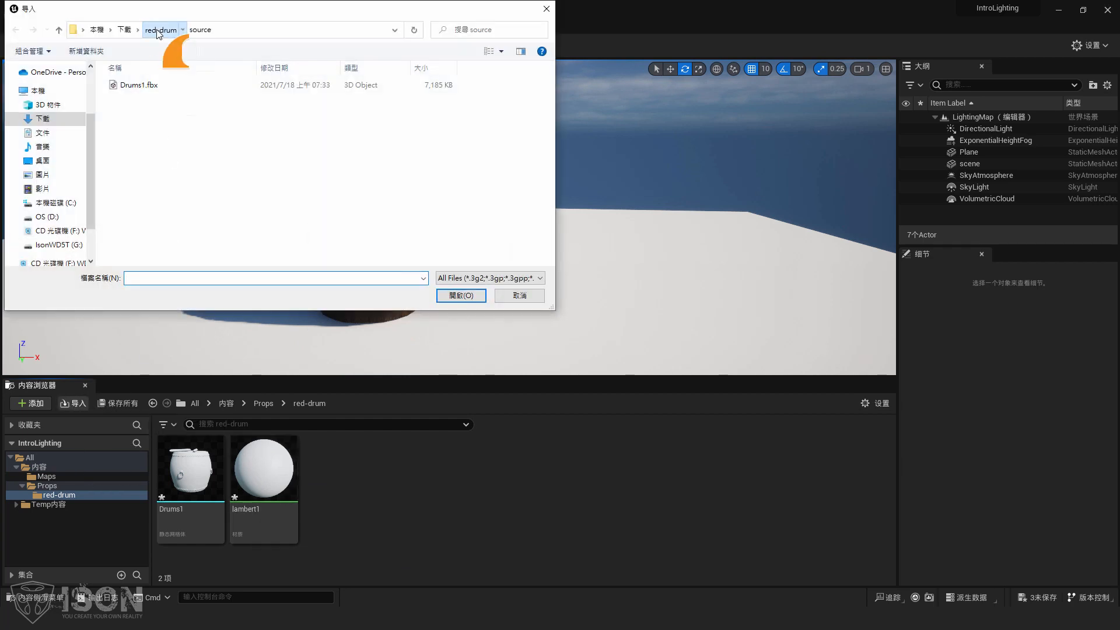
left_click(144, 98)
double_click(143, 98)
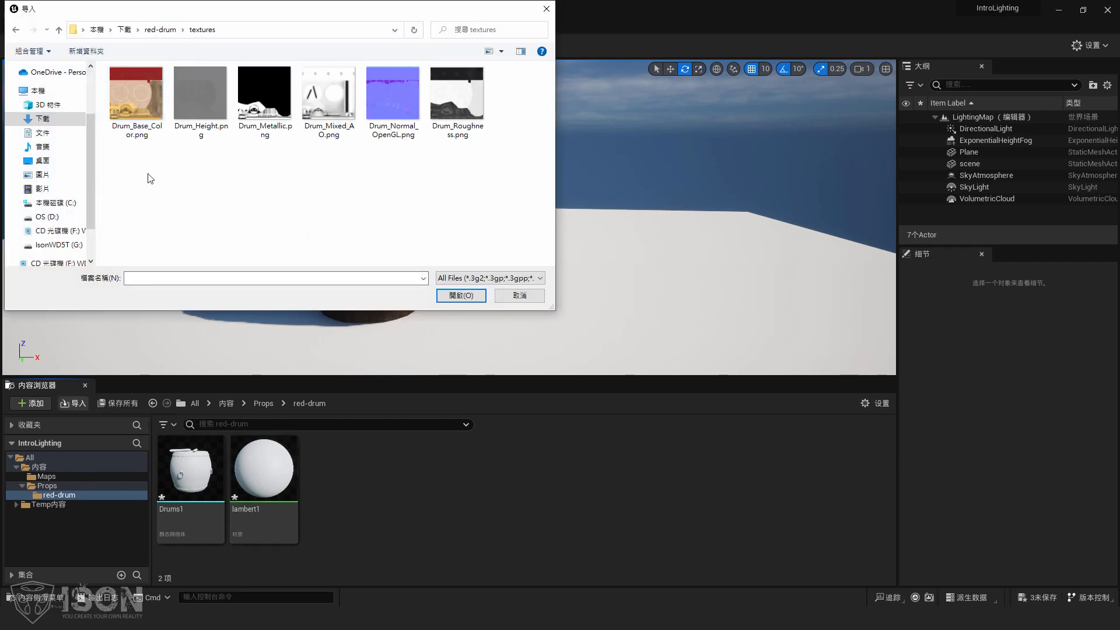
left_click_drag(150, 178, 494, 243)
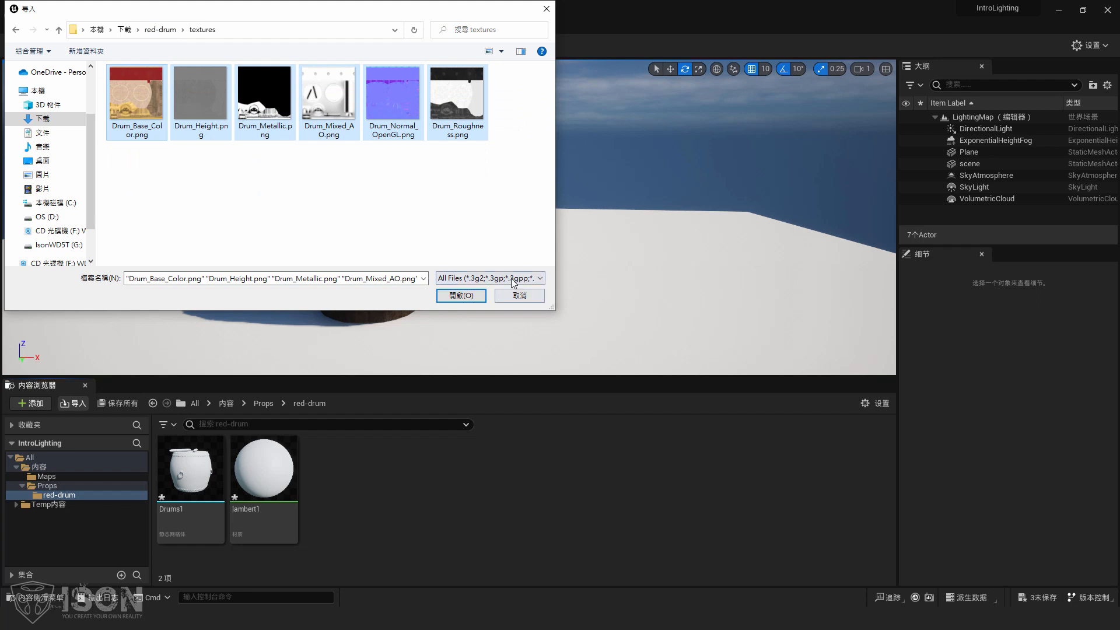
left_click(461, 295)
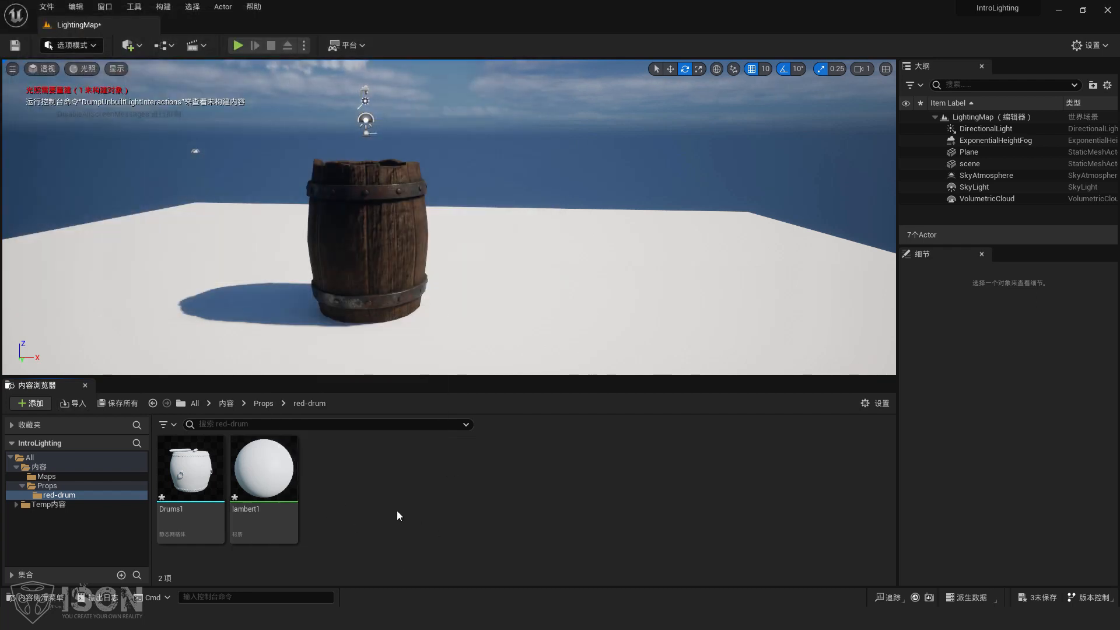
Check the available download formats of the Red Drum model on Sketchfab in Chrome, and return to Unreal Editor
left_click(128, 606)
left_click(193, 569)
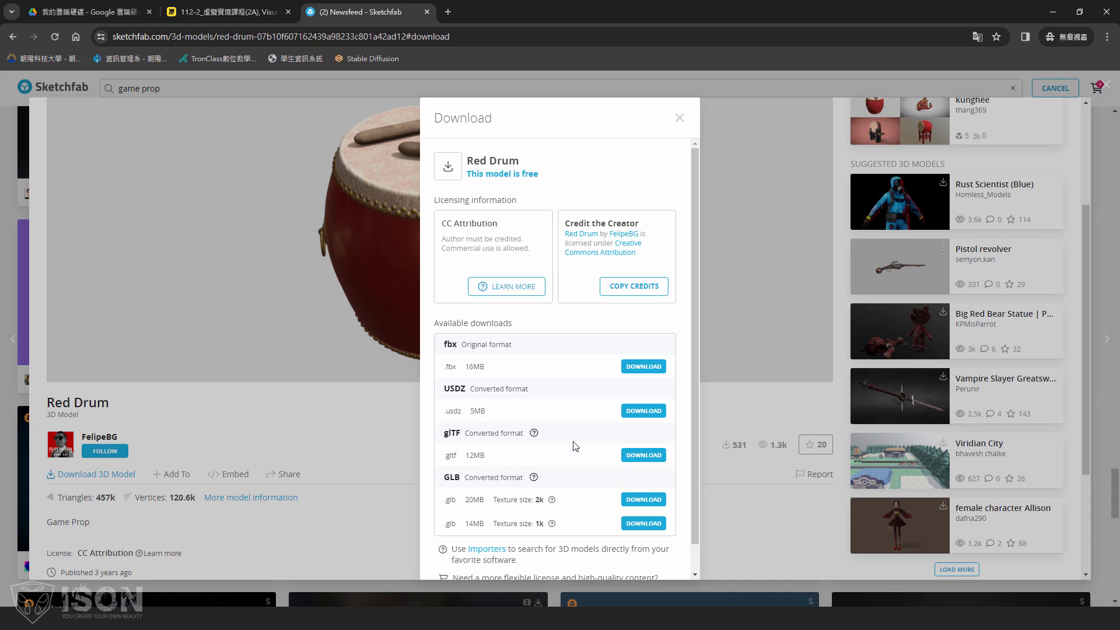
key("alt+Tab")
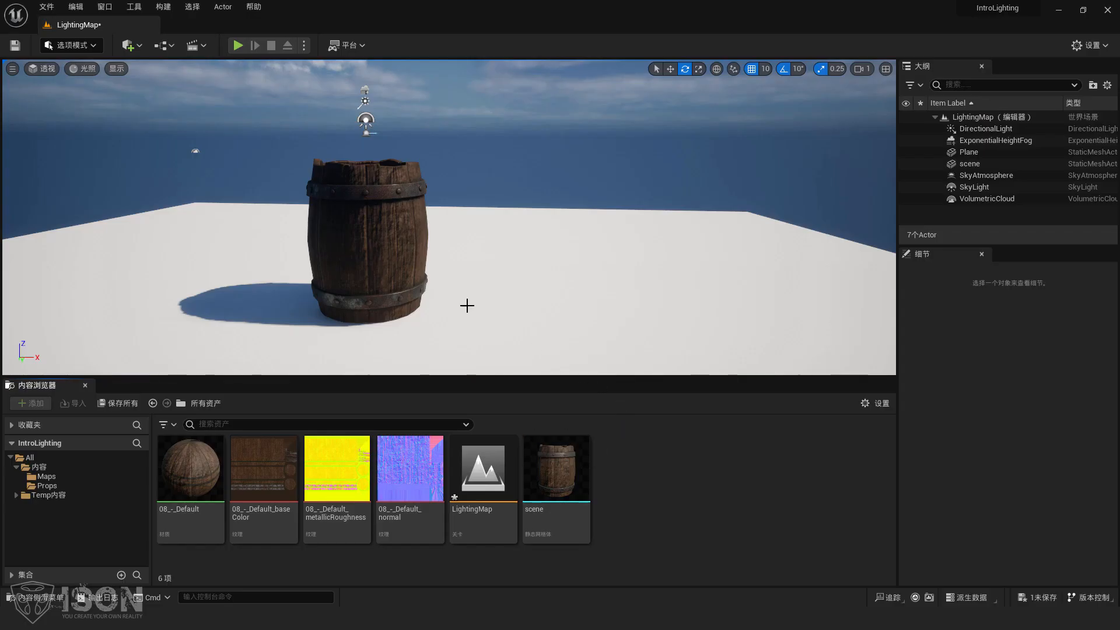
Examine the barrel's lighting and shadow from several viewpoints, and consult the Lumen slide in PowerPoint before returning to Unreal Editor
right_click_drag(467, 234, 411, 233)
key("a")
key("s")
key("w")
key("d")
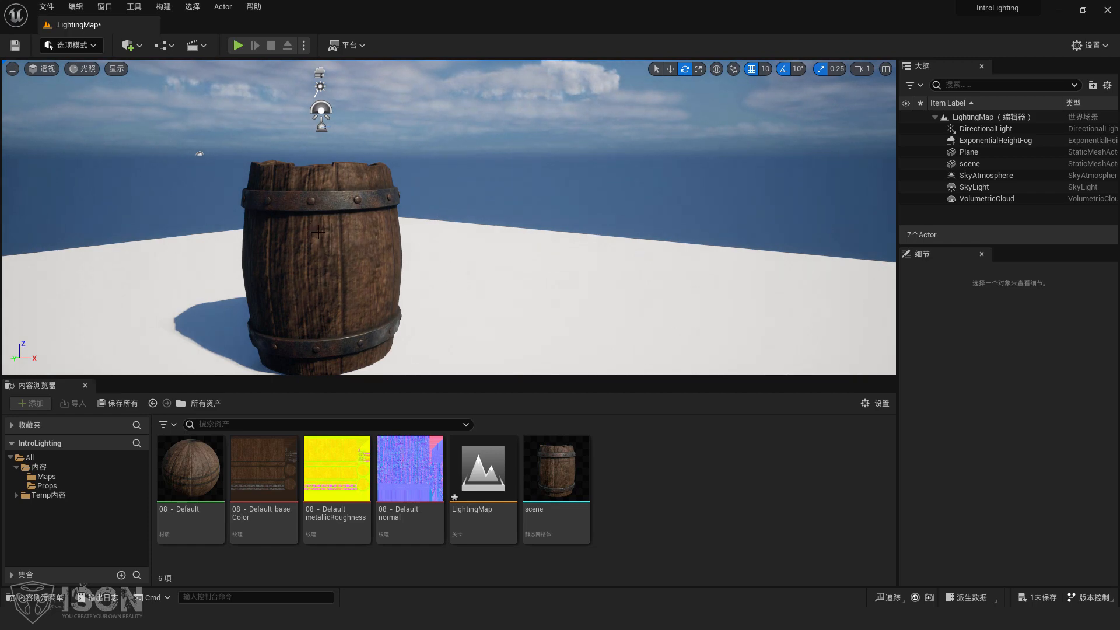
key("alt+Tab")
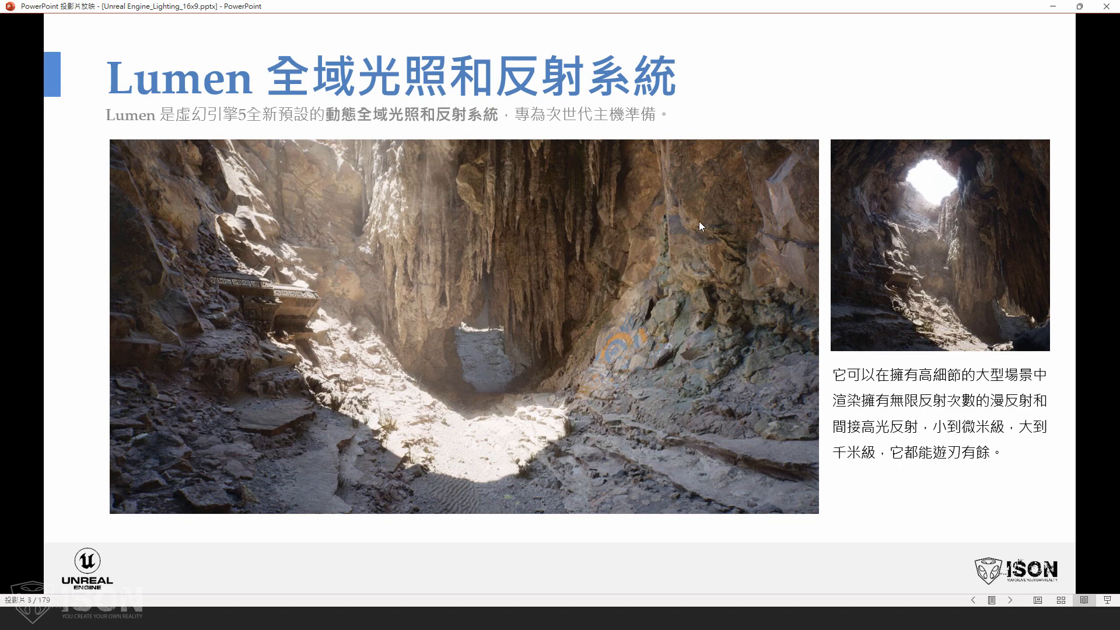
key("alt+Tab")
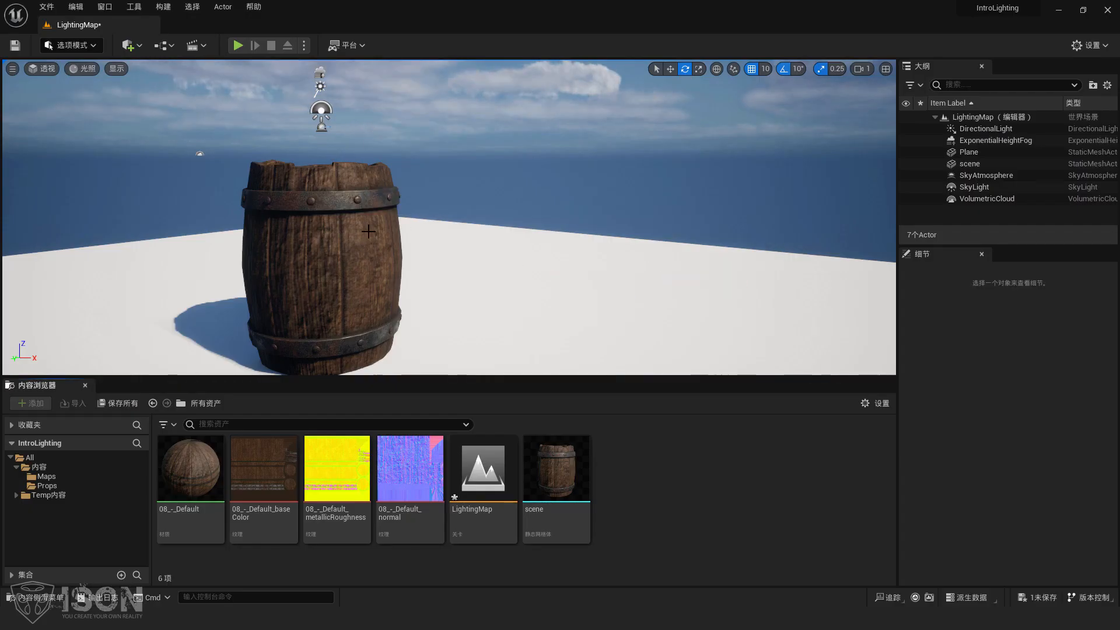
right_click_drag(494, 310, 505, 320)
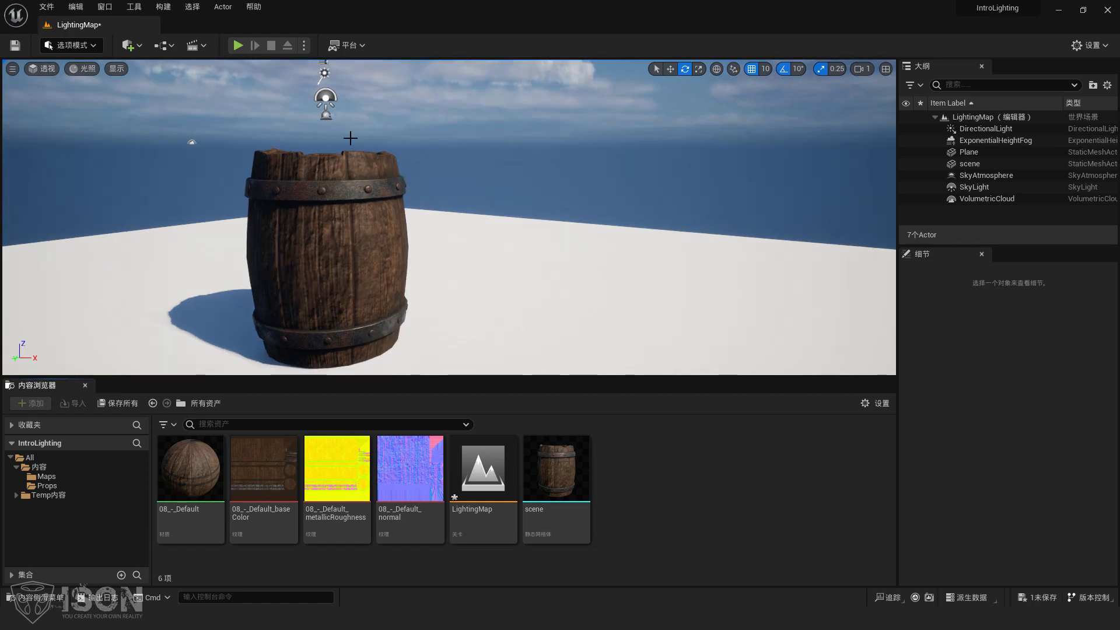
right_click_drag(402, 270, 459, 167)
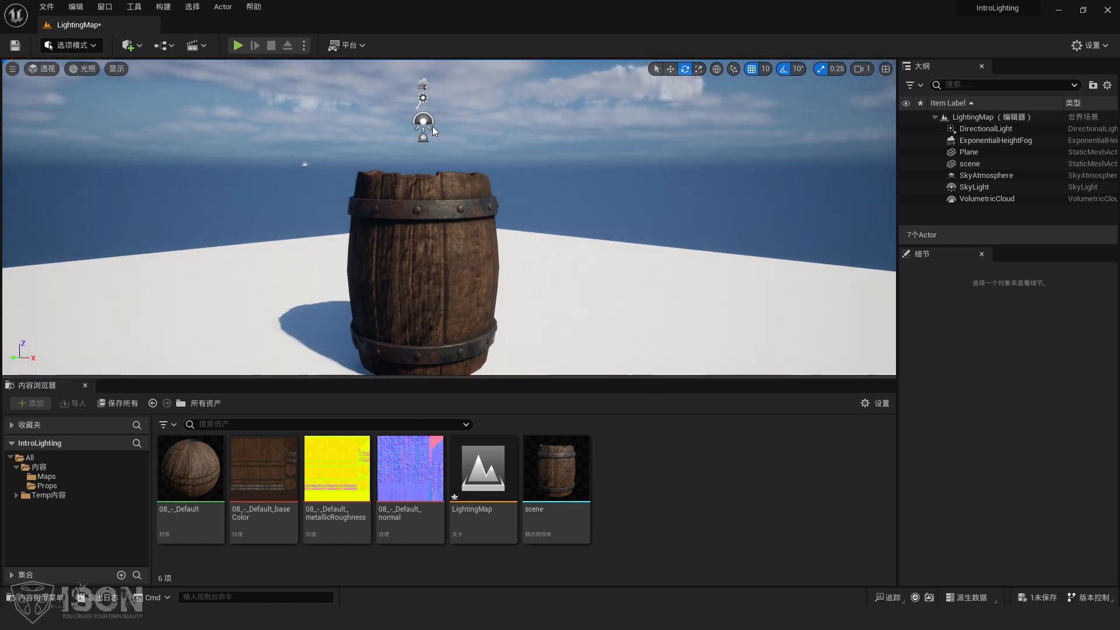
Select the DirectionalLight and rotate it around its red axis so the barrel casts a longer shadow on the plane
left_click(422, 99)
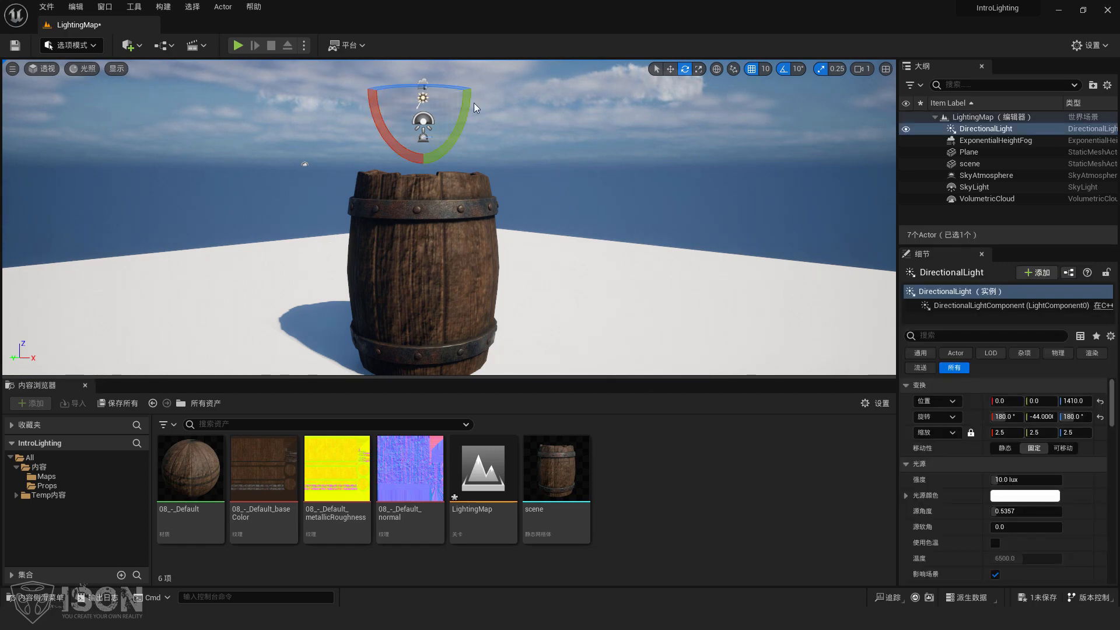
left_click(970, 140)
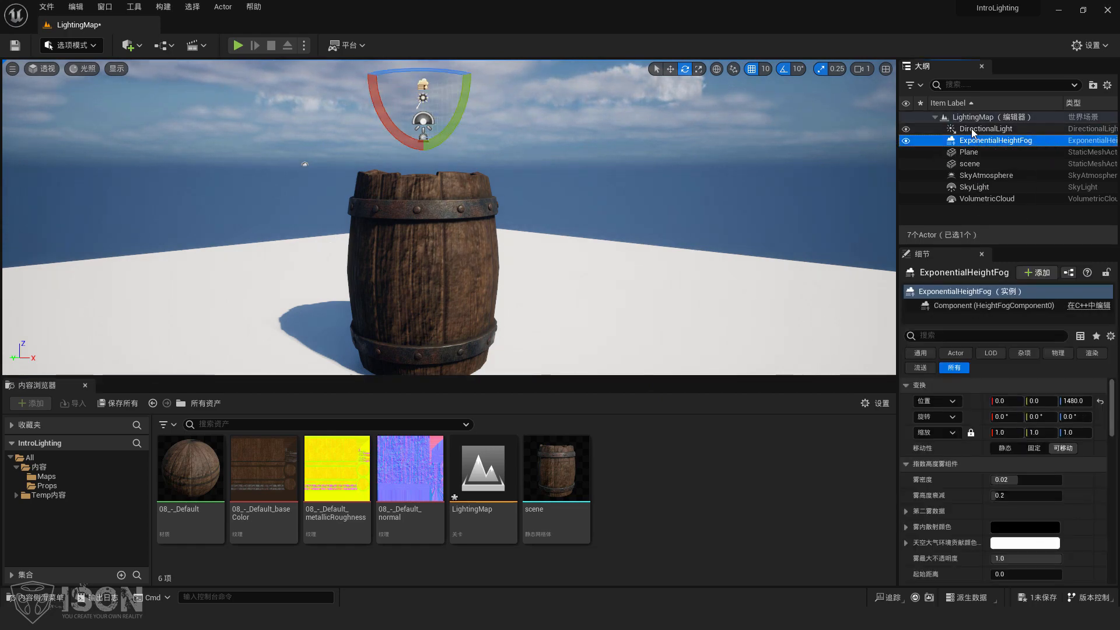
left_click(973, 131)
left_click_drag(560, 251, 552, 257)
right_click_drag(552, 257, 555, 248)
key("s")
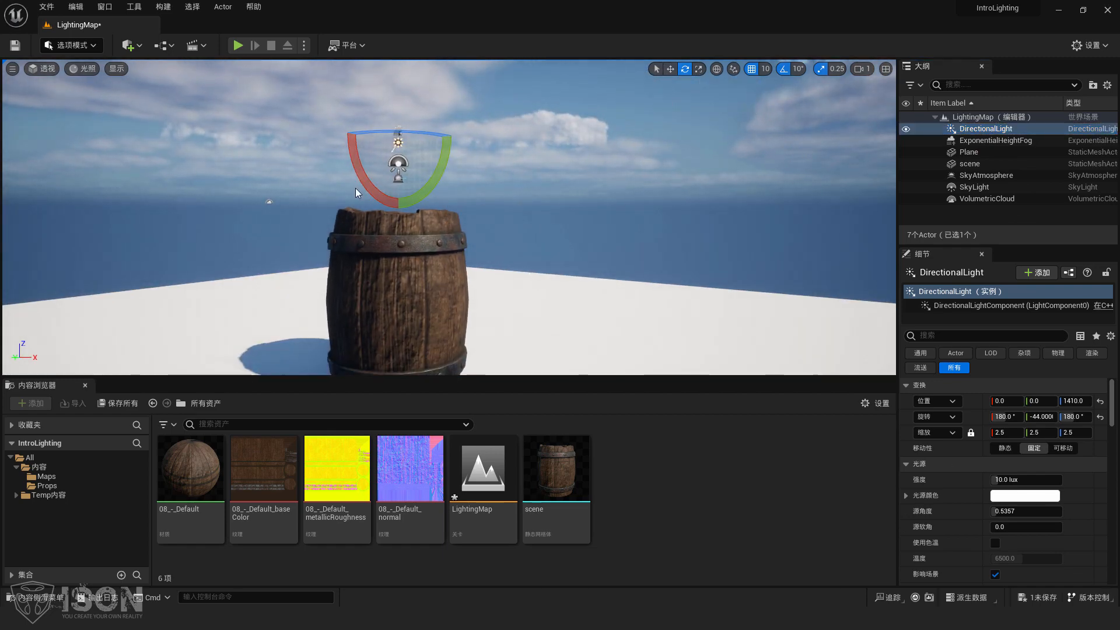
left_click_drag(356, 183, 350, 153)
mouse_move(407, 252)
right_mouse_down()
mouse_move(407, 269)
mouse_move(402, 255)
right_mouse_up()
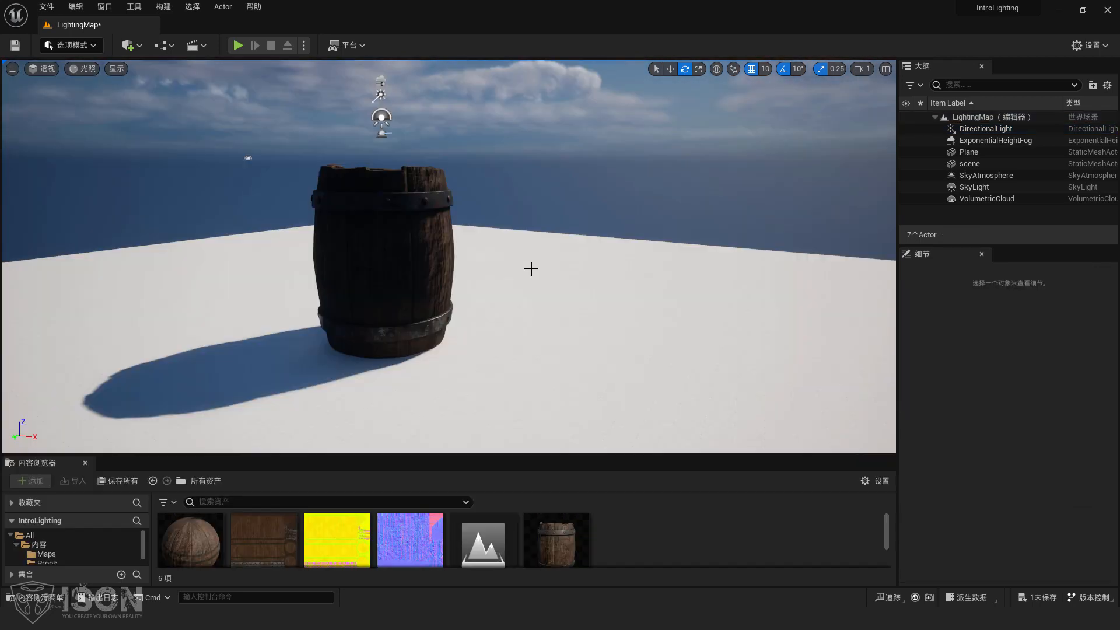
Swing the sunlight interactively to about 84°, -33°, -96°, and return to Unreal Editor from the six-elements slide in PowerPoint
key("ctrl+l")
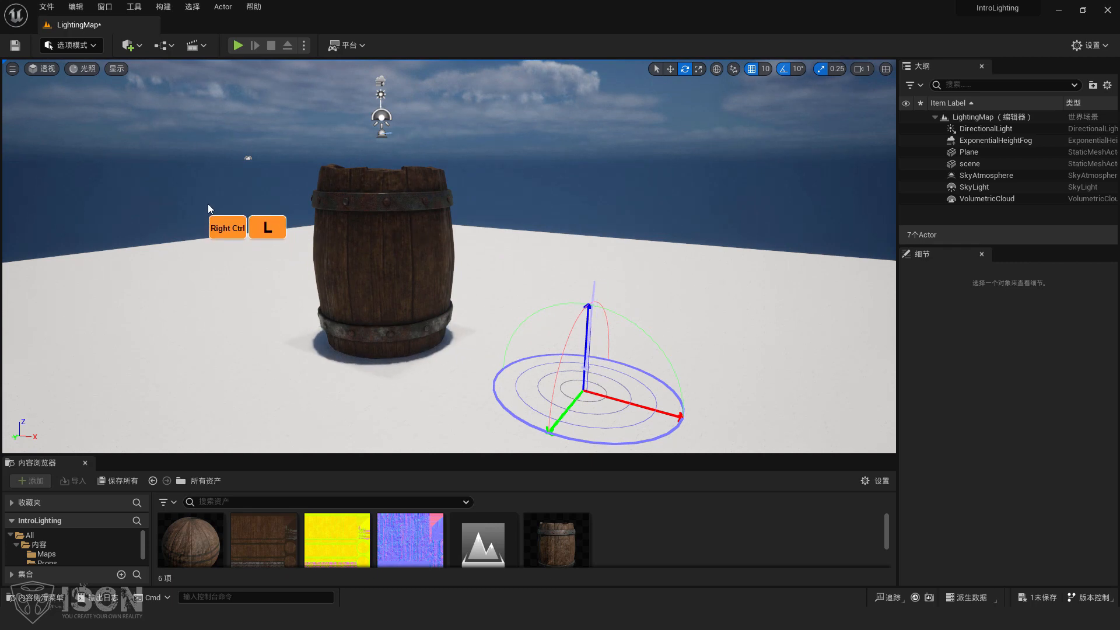
key("ctrl+l")
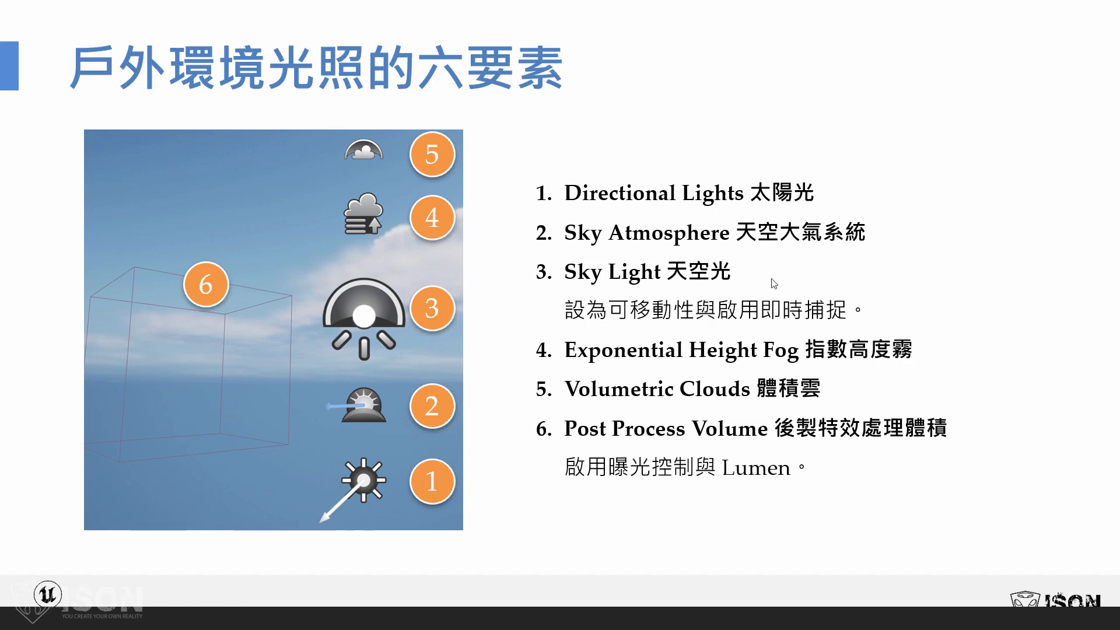
key("alt+Tab")
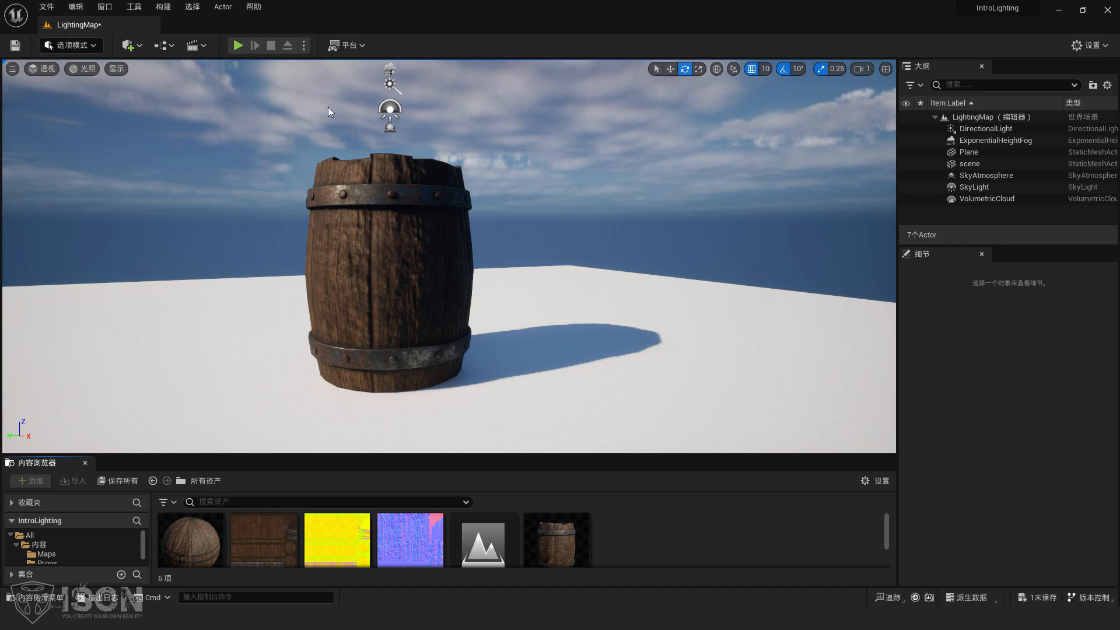
Set the DirectionalLight's mobility to Static and examine the barrel's shadow on the plane up close
left_click(392, 109)
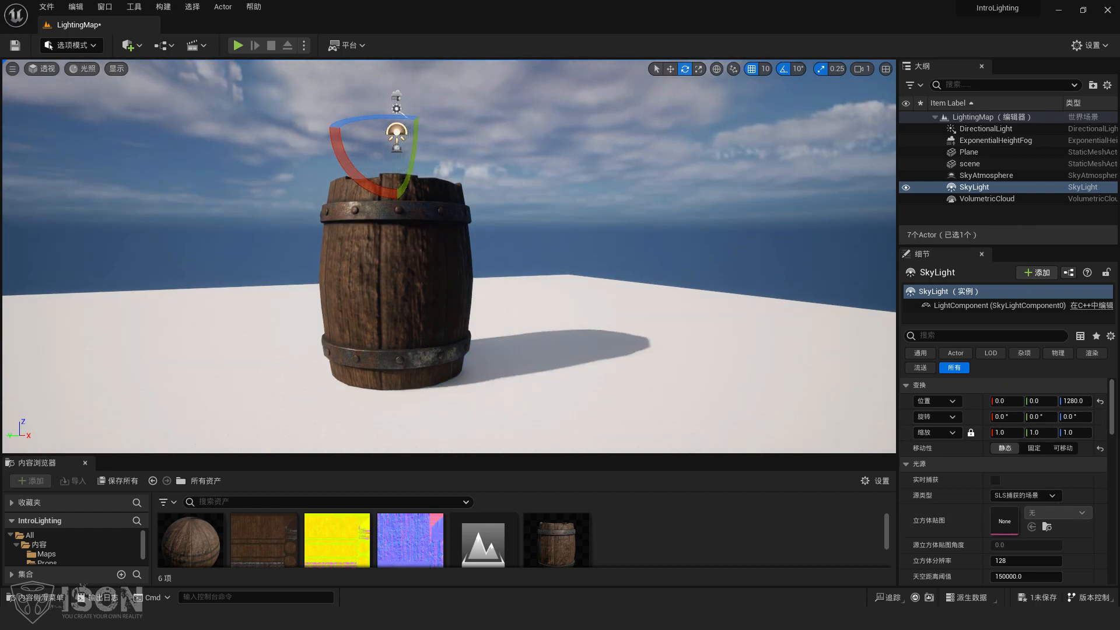
left_click(397, 109)
left_click(1005, 448)
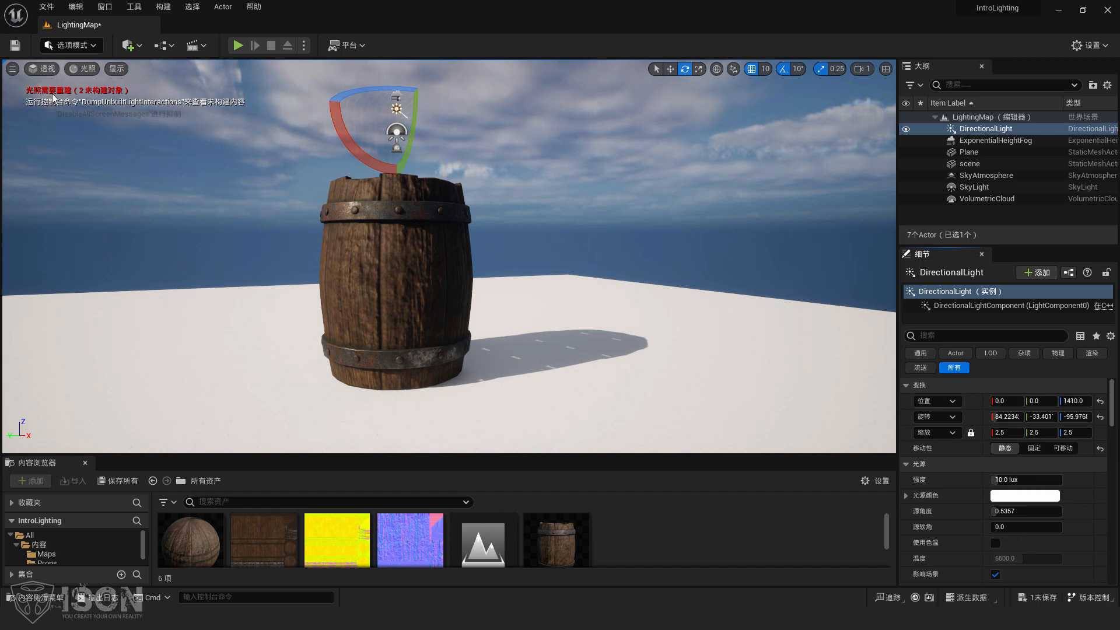
right_click_drag(505, 247, 518, 278)
key("w")
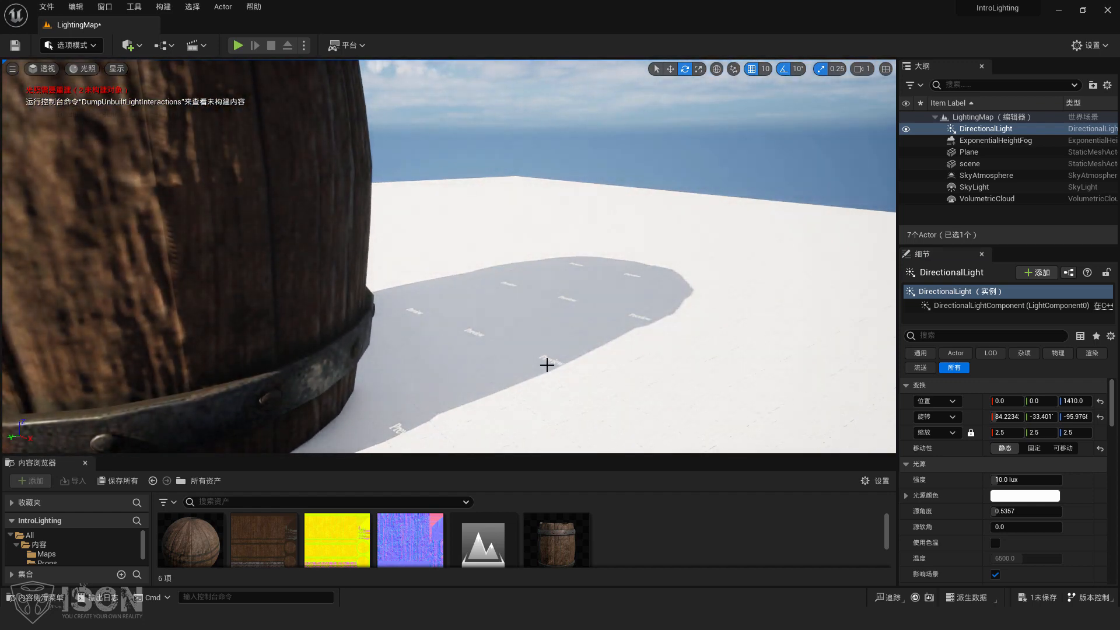
key("w")
right_click_drag(518, 278, 573, 358)
Consult the Lumen slide in PowerPoint, return to Unreal Editor and set the DirectionalLight's mobility to Stationary (固定)
key("alt+Tab")
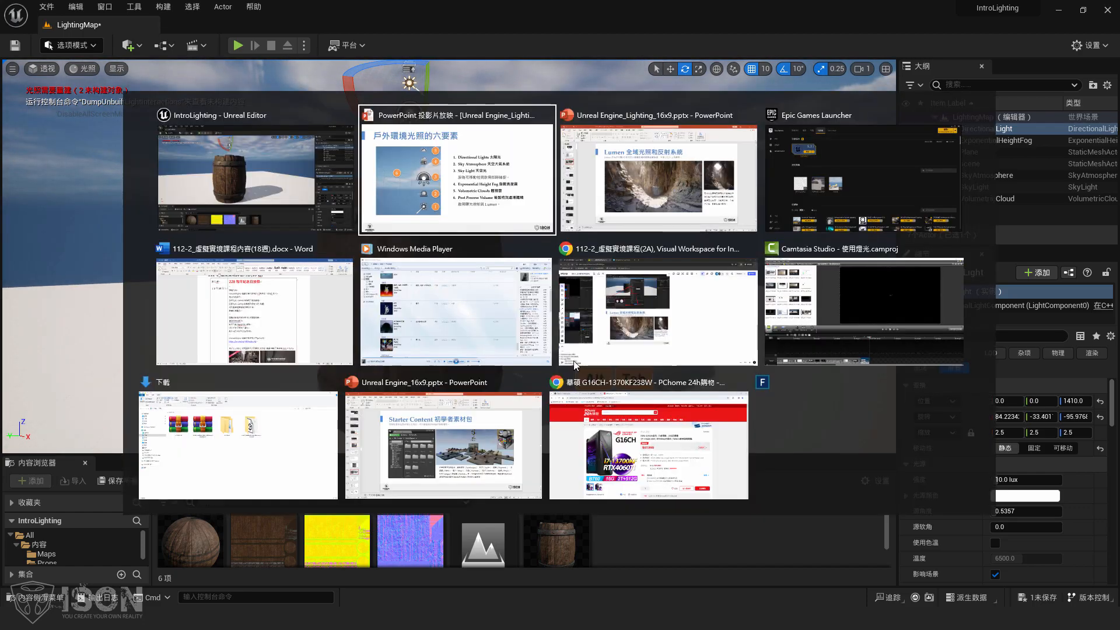
scroll(573, 361, "down", 1)
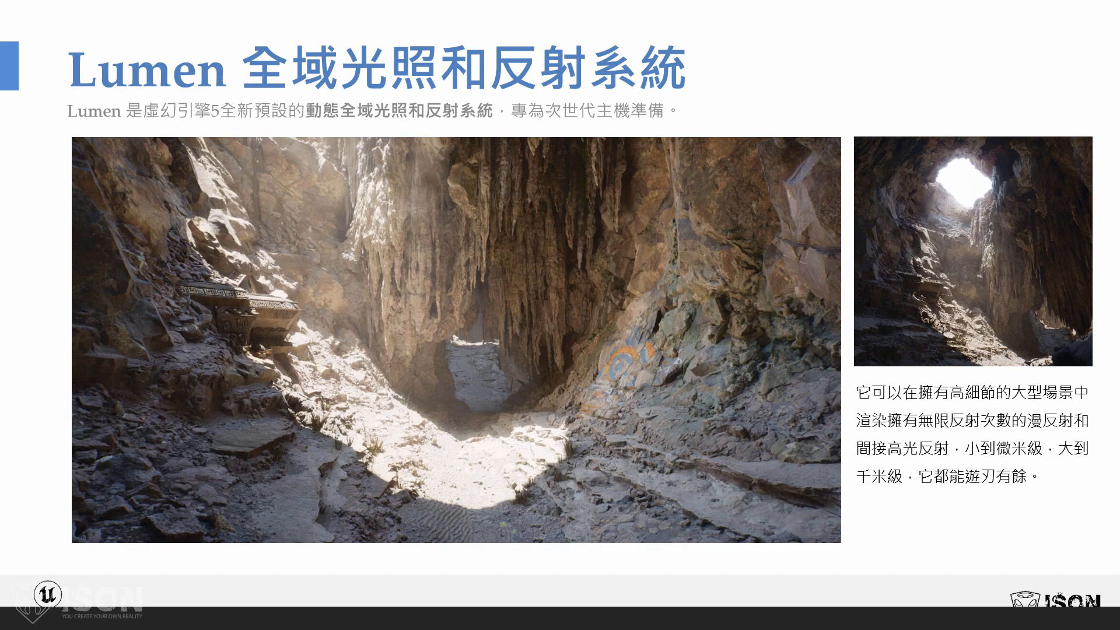
scroll(606, 386, "down", 1)
key("alt+Tab")
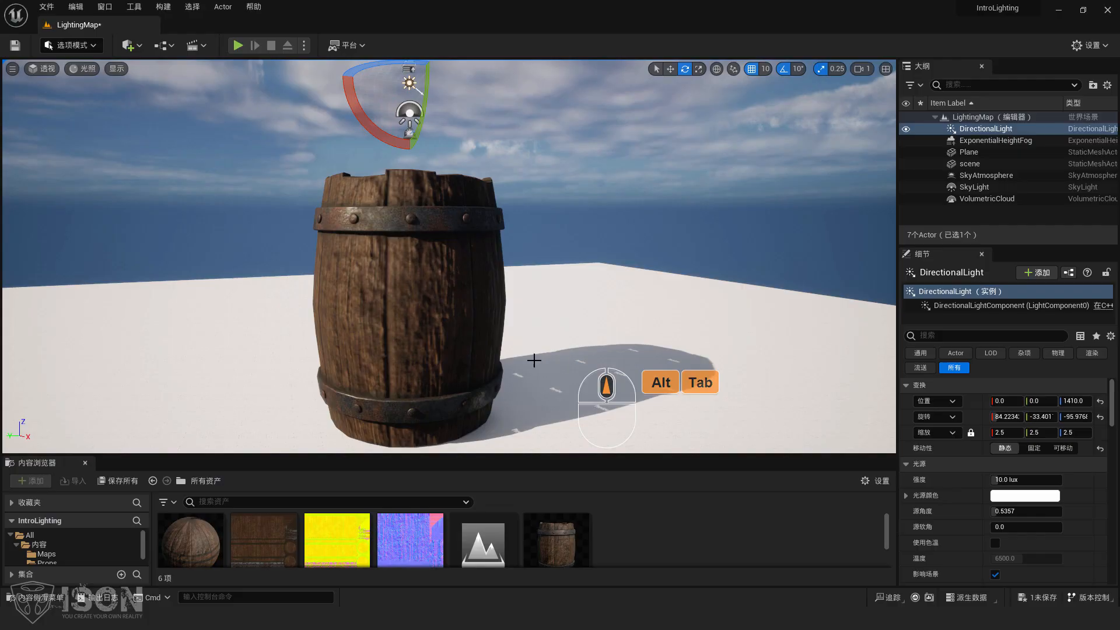
left_click(1030, 448)
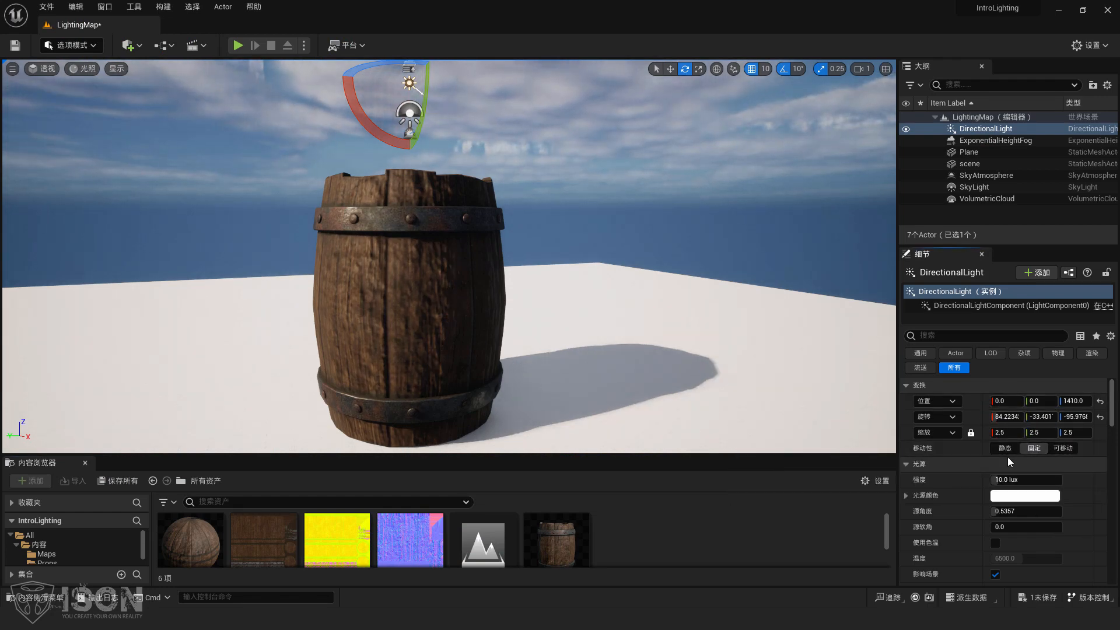
Compare the barrel's shadow under the DirectionalLight's Static, Stationary and Movable (可移动) mobility, ending on Stationary (固定)
left_click(1036, 453)
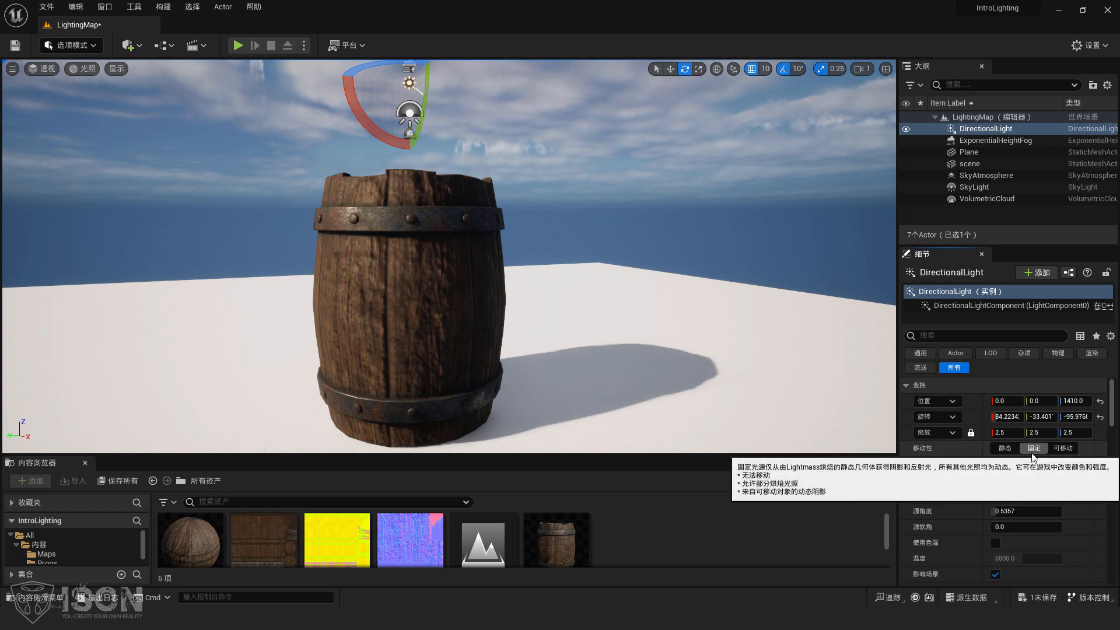
left_click(1001, 452)
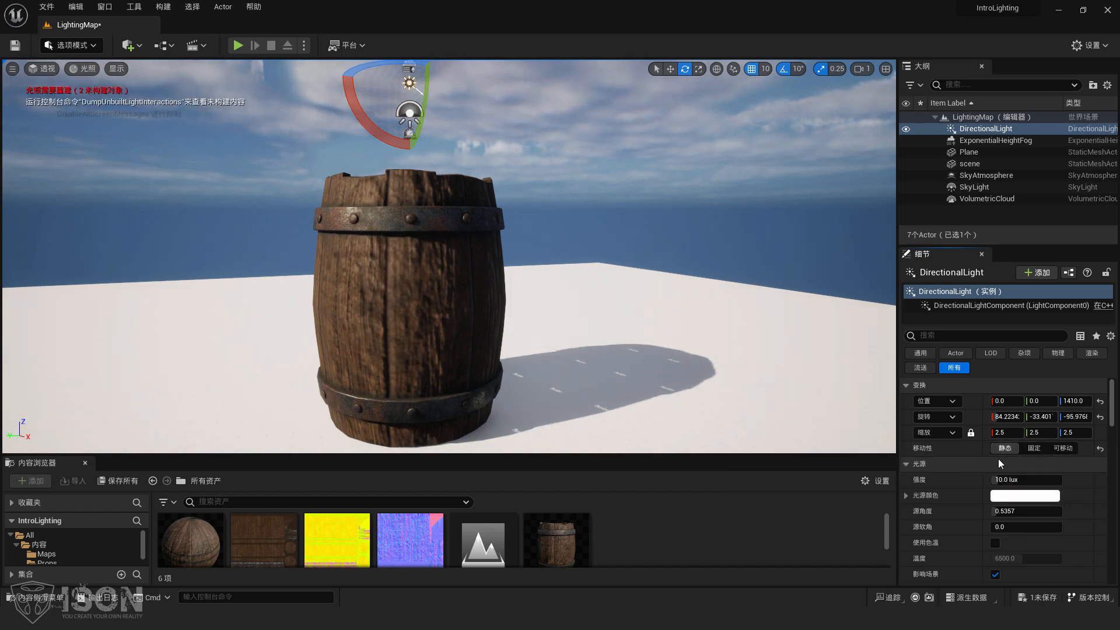
left_click(1035, 448)
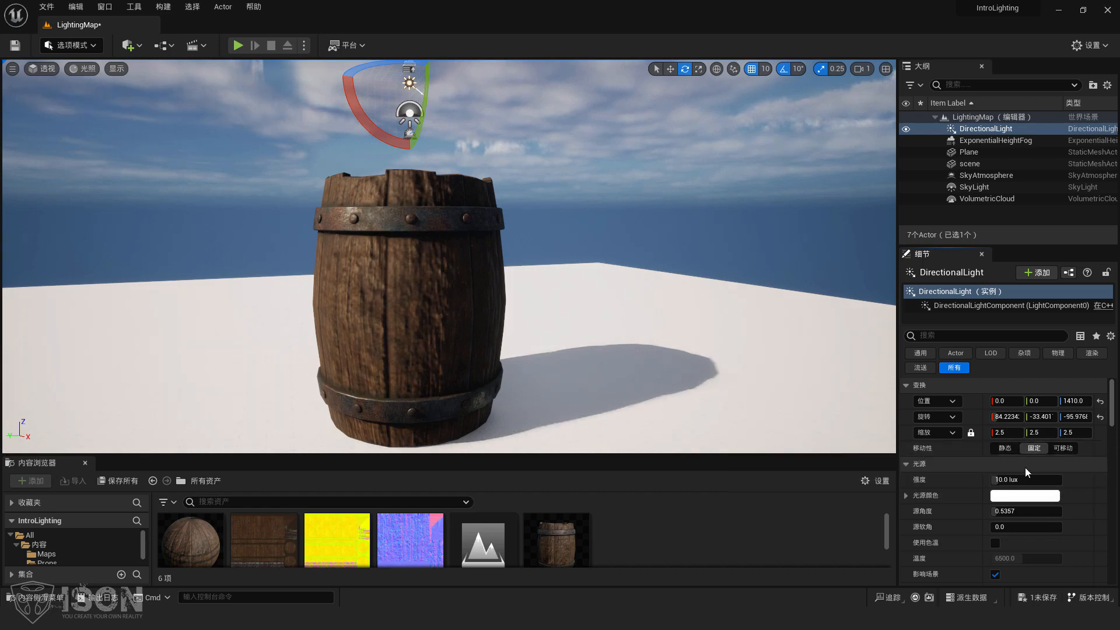
left_click(1062, 449)
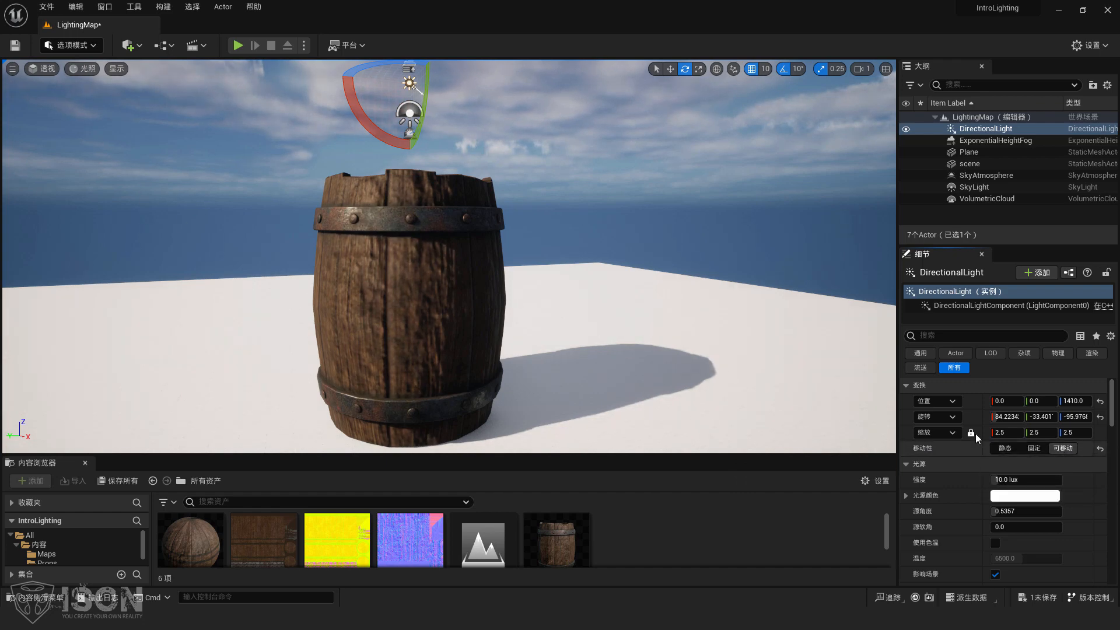
left_click(1005, 448)
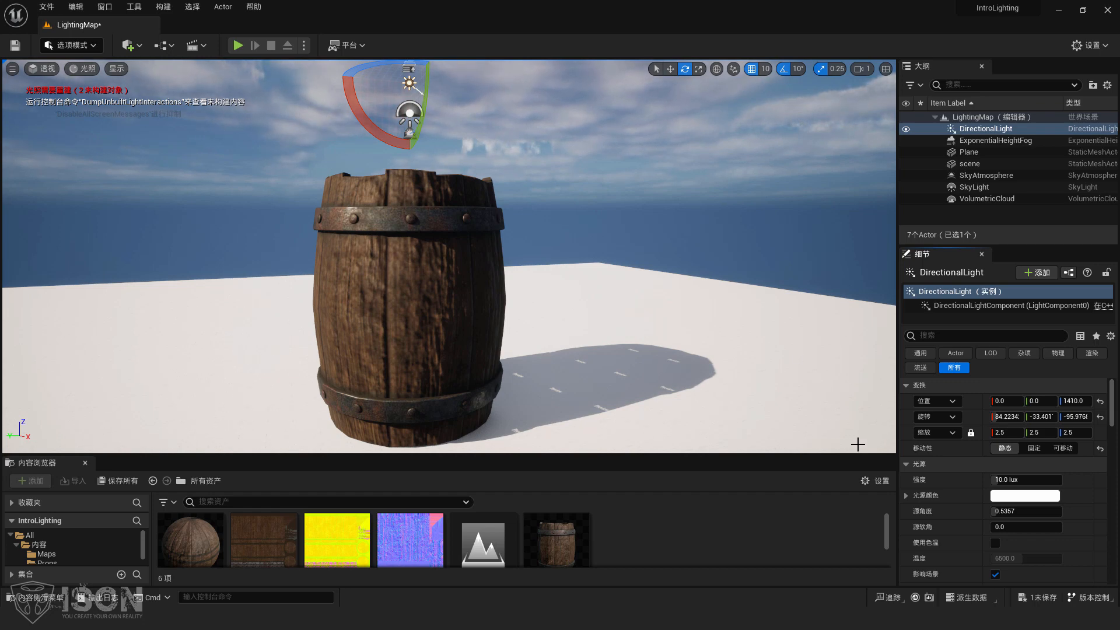
left_click(1033, 448)
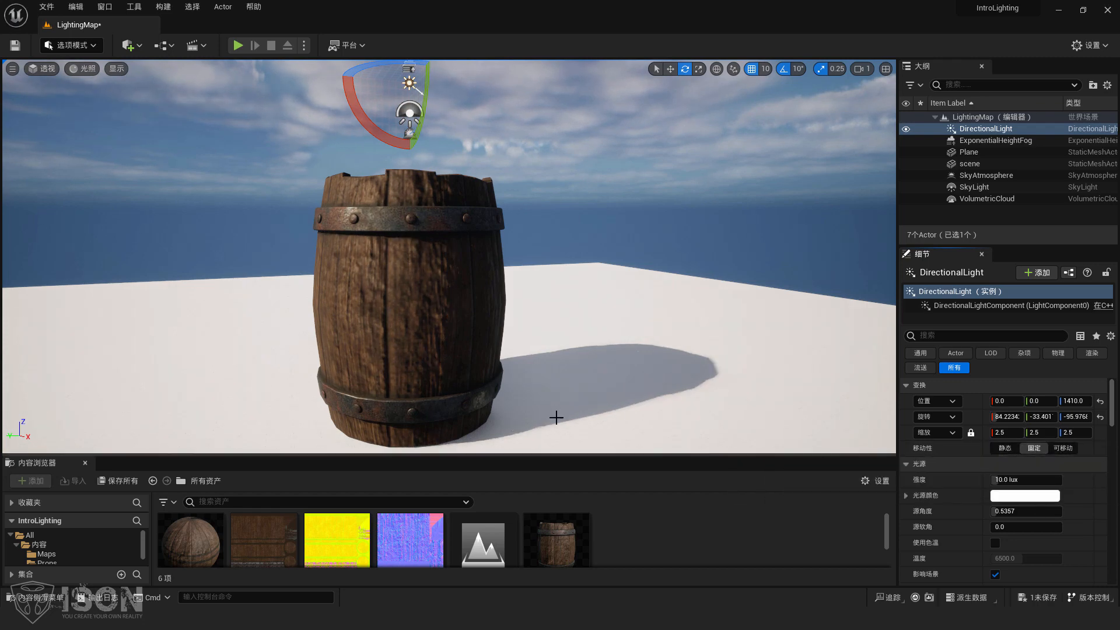
Select the SkyLight above the barrel and set its mobility to Stationary (固定)
left_click(430, 121)
left_click(409, 114)
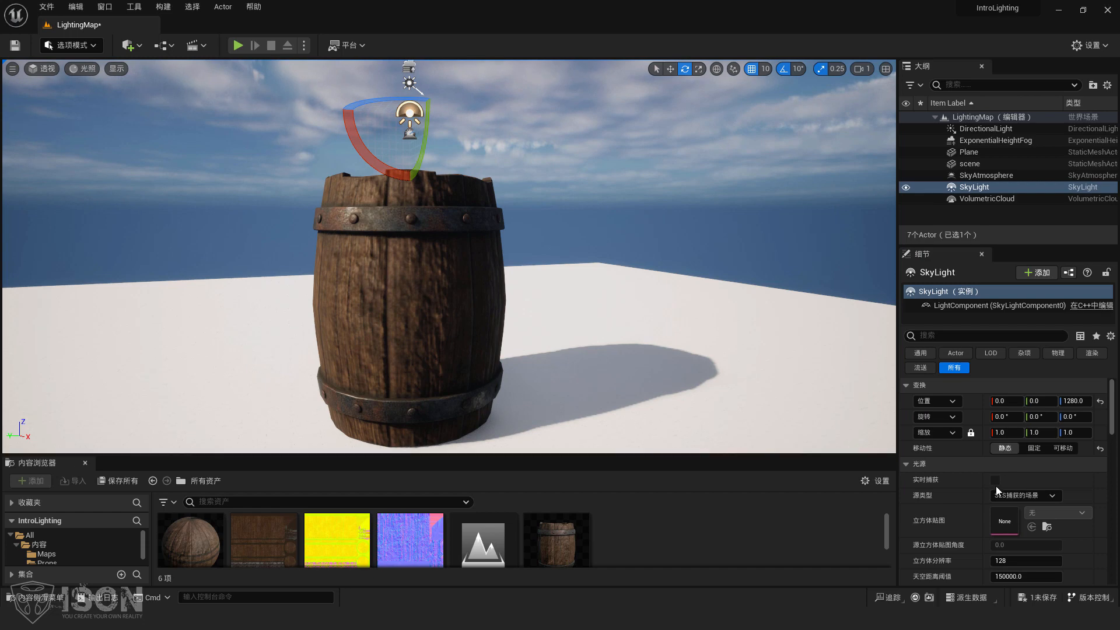
left_click(1032, 449)
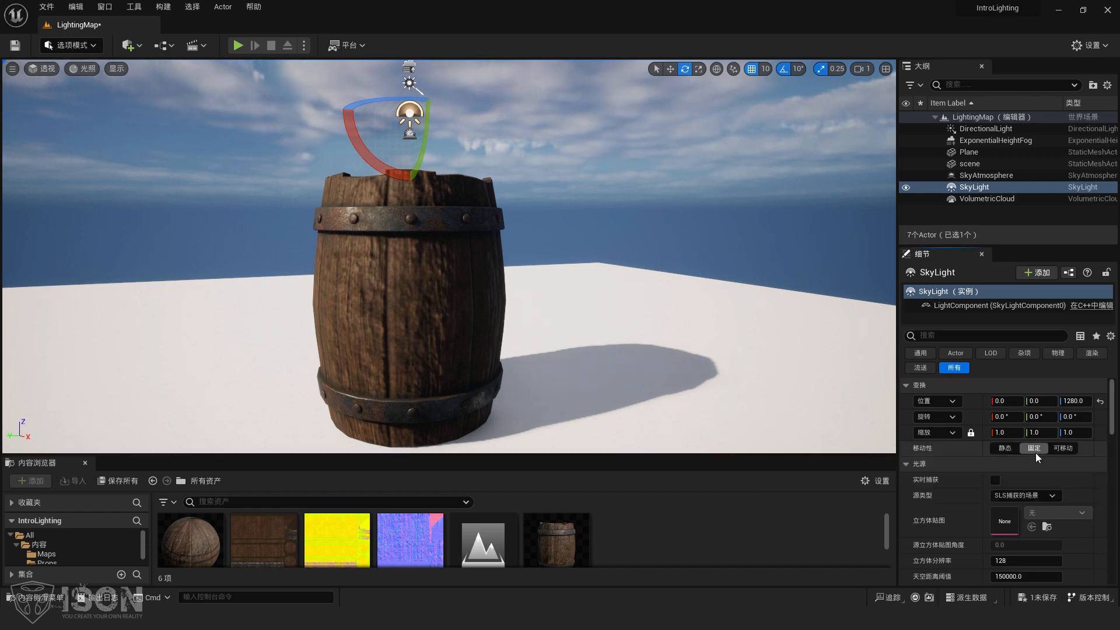